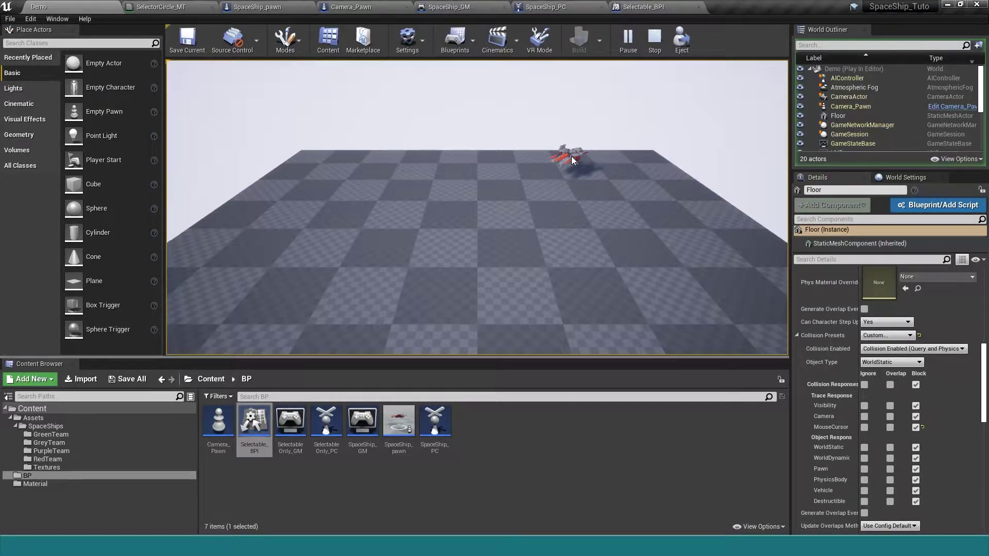
# - Click four floor points in the play viewport so their hit coordinates print
pyautogui.click(413, 191)
pyautogui.click(475, 219)
pyautogui.click(344, 258)
pyautogui.click(295, 225)
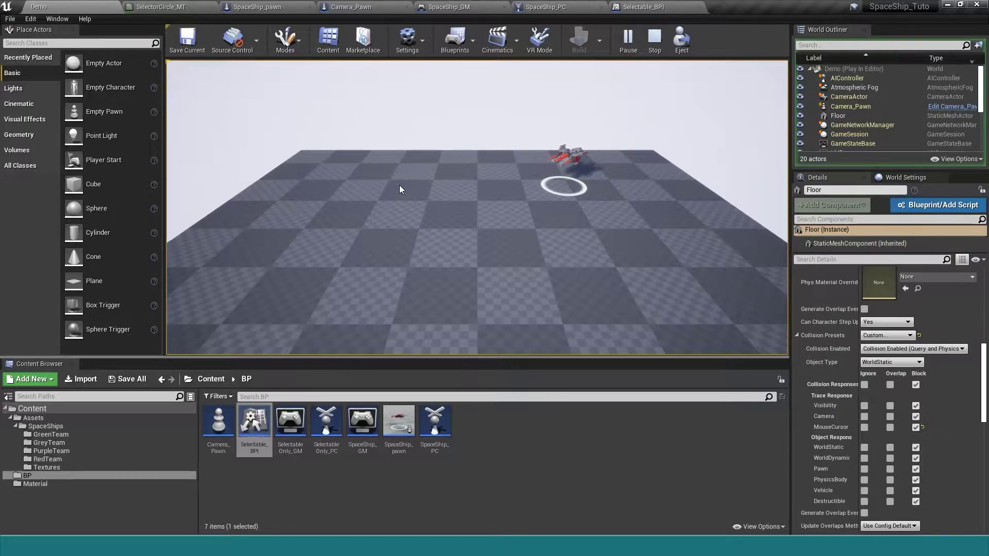
# - Stop the play session, close Selectable_BPI and open the SpaceShip_PC blueprint
pyautogui.click(652, 10)
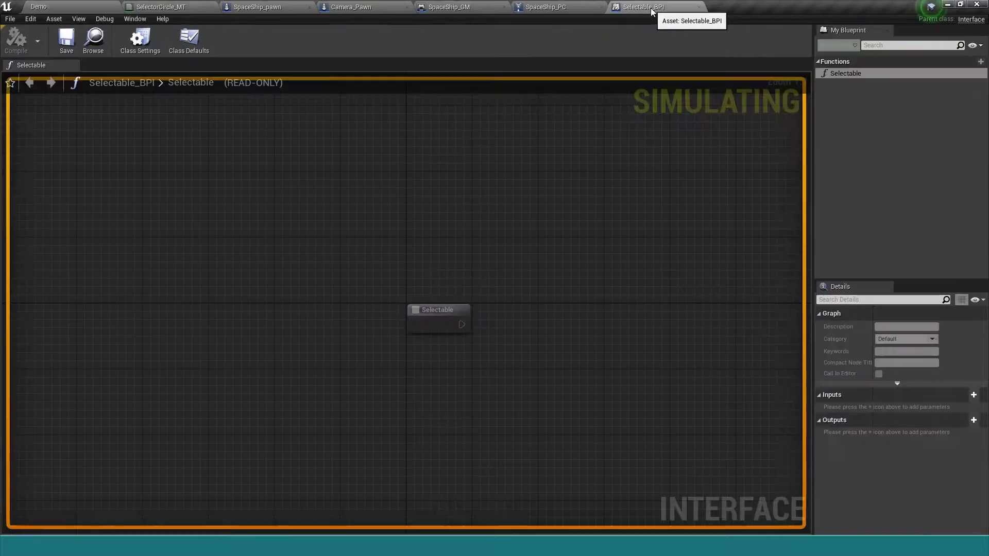
pyautogui.click(39, 7)
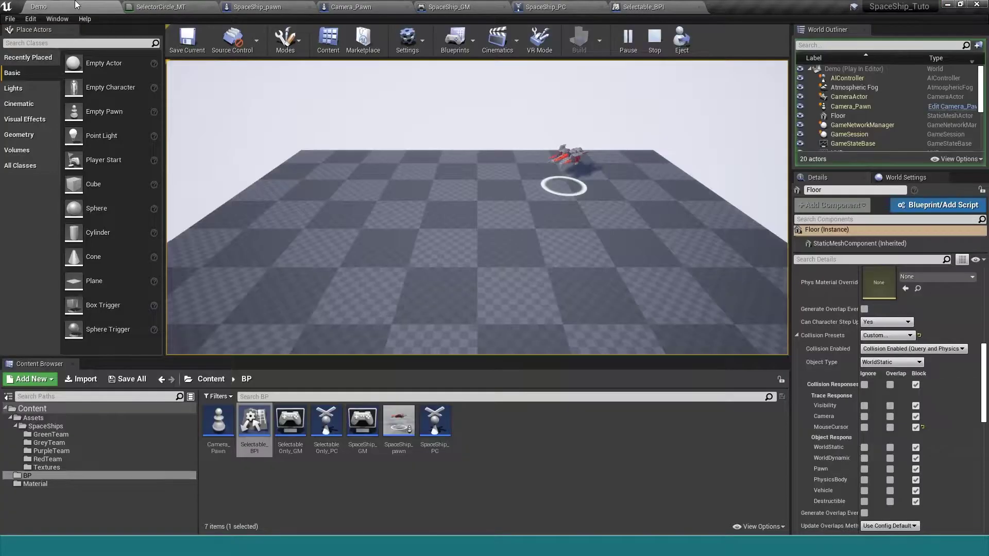
pyautogui.click(655, 39)
pyautogui.click(695, 6)
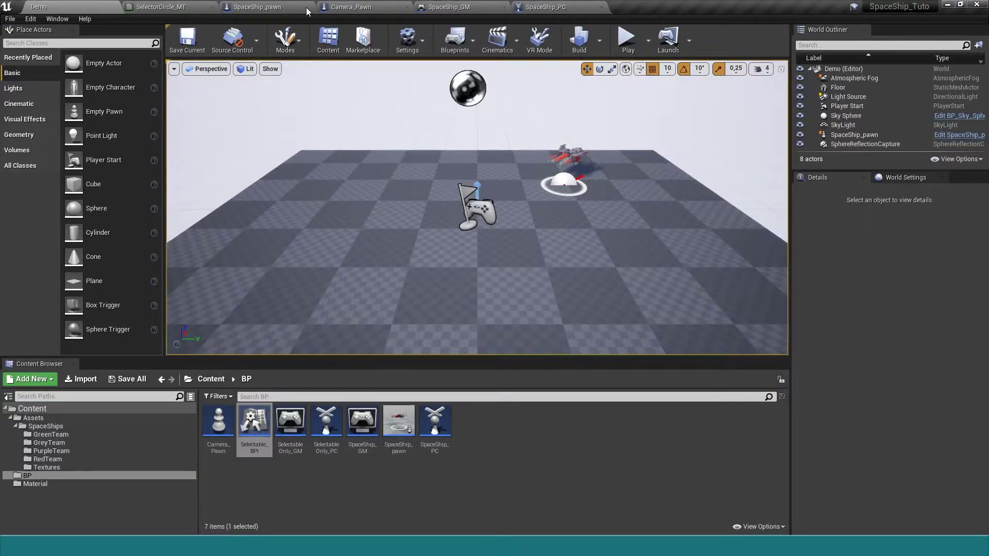
pyautogui.click(562, 7)
# - Add a SelectedActor variable of type Actor Object Reference to SpaceShip_PC
pyautogui.moveTo(471, 191); pyautogui.dragTo(395, 253, button='right')
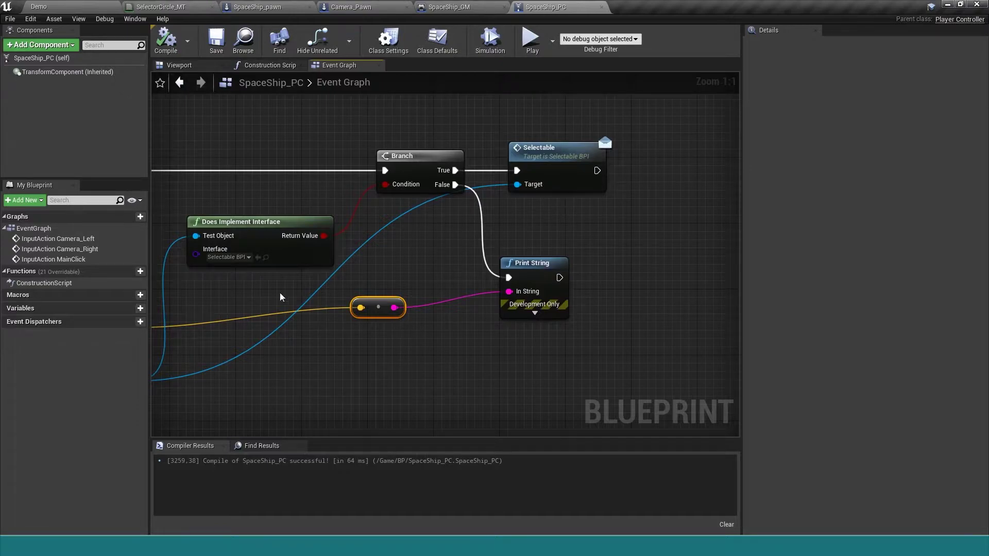
pyautogui.click(128, 311)
pyautogui.write('SelectedActo')
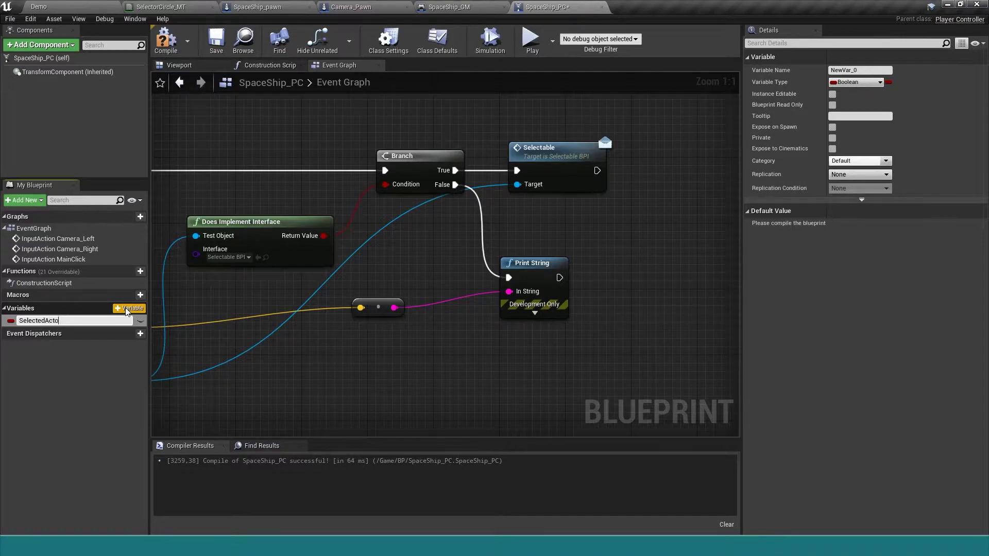
pyautogui.write('r')
pyautogui.press('Return')
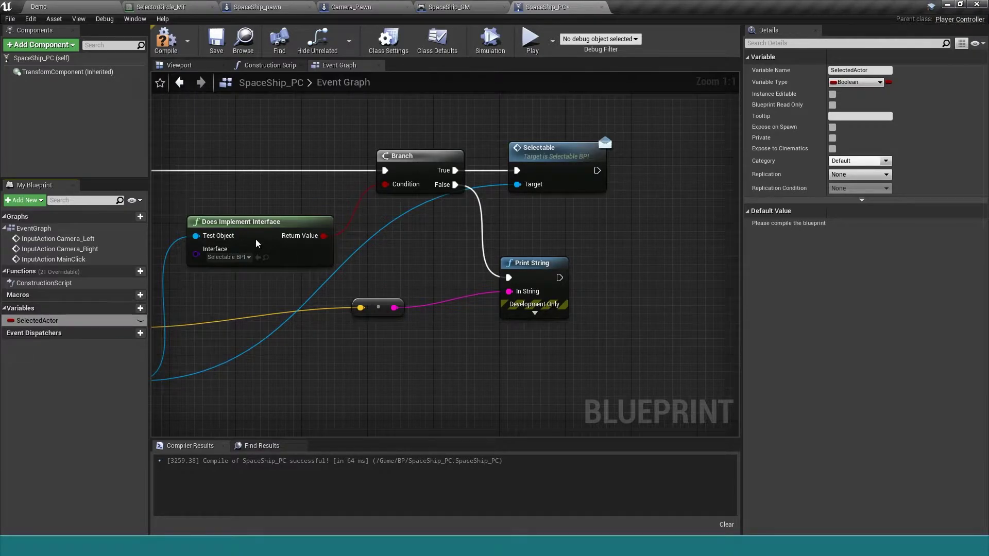
pyautogui.click(877, 84)
pyautogui.write('ac')
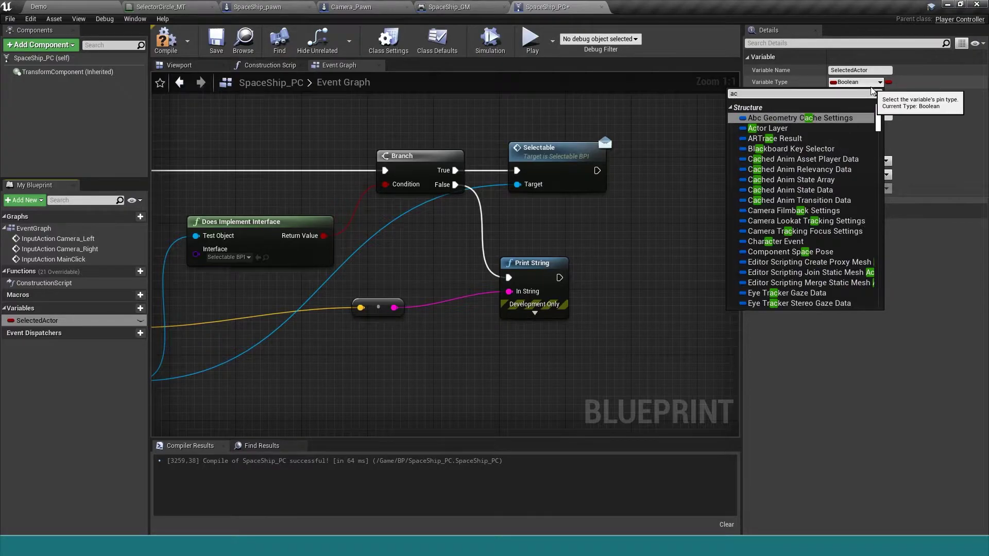
pyautogui.write('tor')
pyautogui.moveTo(867, 182)
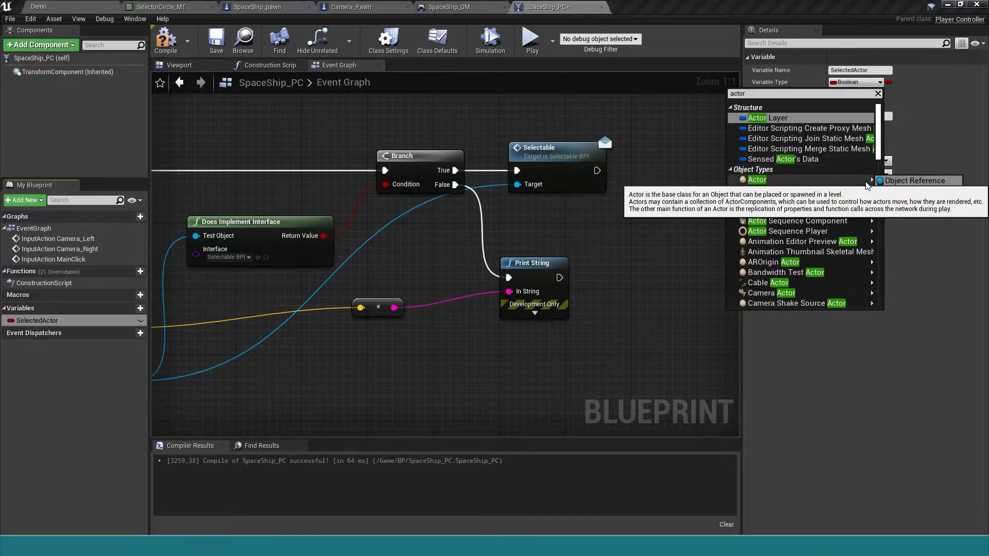
pyautogui.click(914, 180)
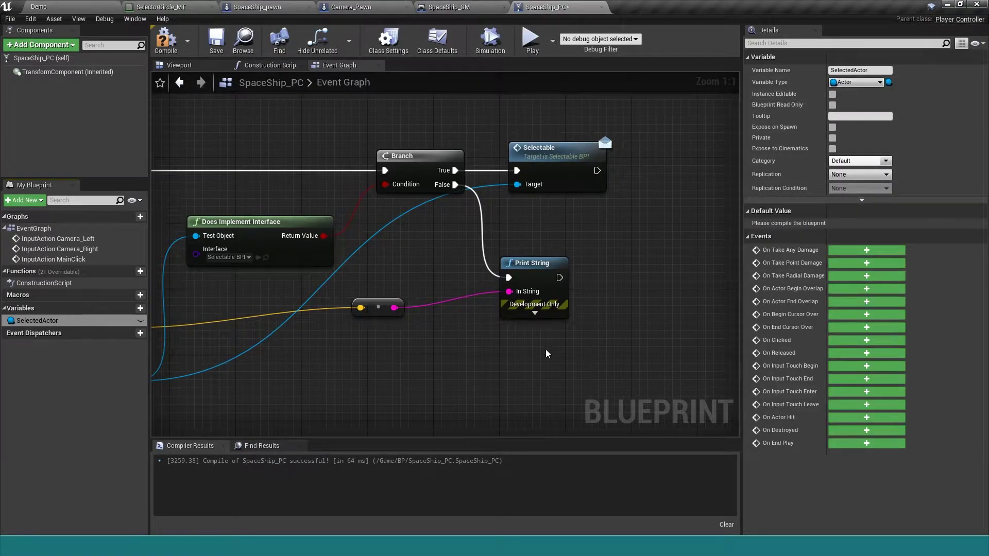
pyautogui.moveTo(377, 356); pyautogui.dragTo(376, 364, button='right')
pyautogui.moveTo(278, 353); pyautogui.dragTo(387, 315, button='right')
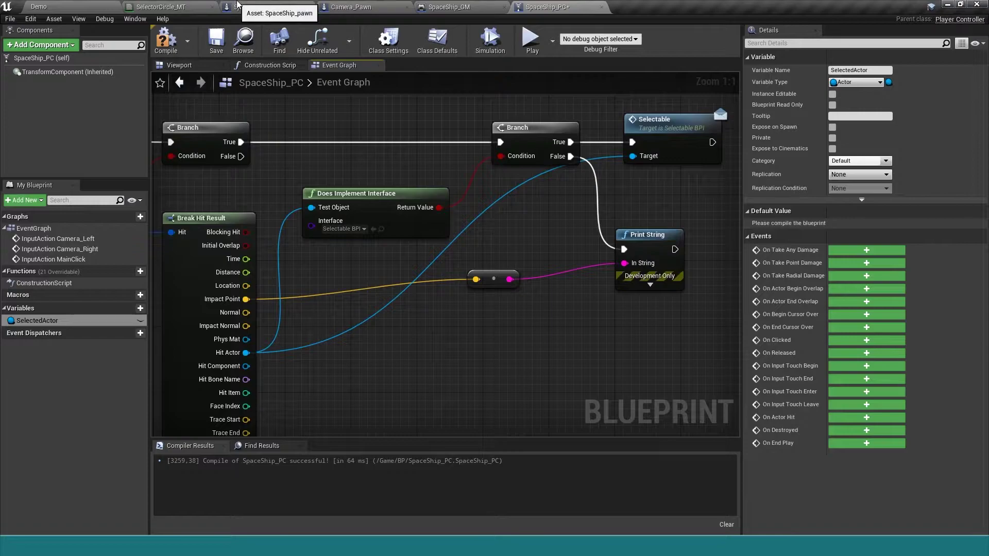
pyautogui.click(256, 7)
# - In Selectable_BPI, add a Boolean output named IsSelected to the Selectable function
pyautogui.click(97, 6)
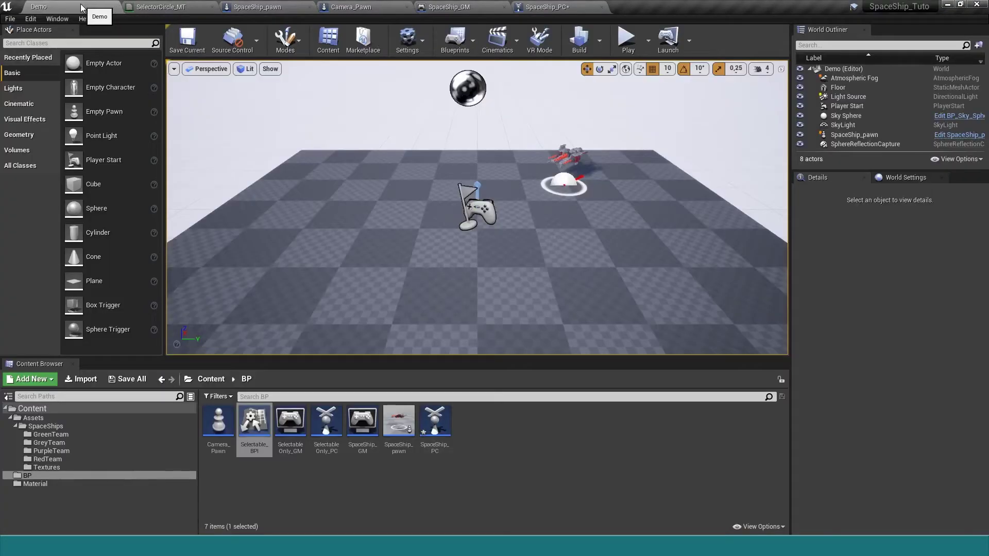
pyautogui.doubleClick(255, 419)
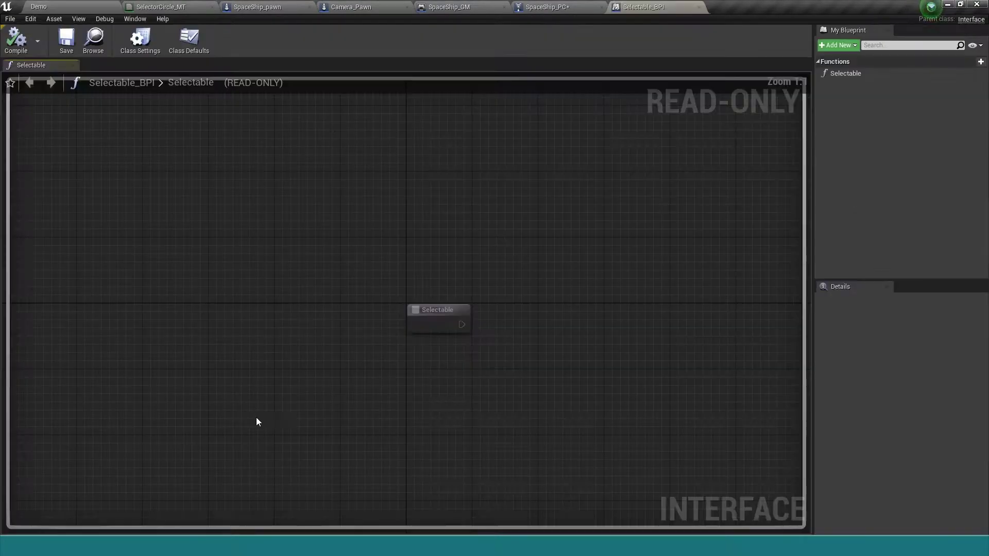
pyautogui.click(412, 316)
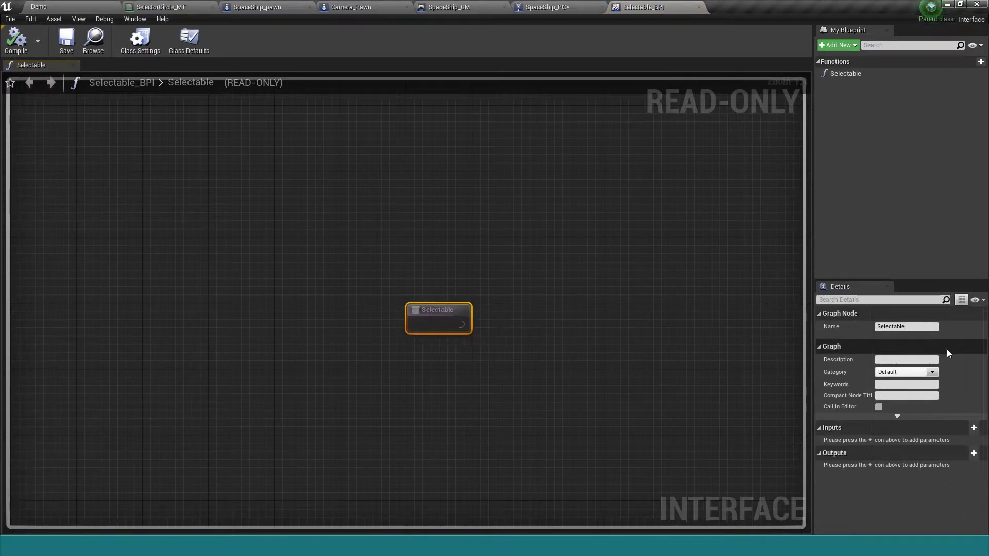
pyautogui.click(973, 452)
pyautogui.doubleClick(841, 434)
pyautogui.write('Is')
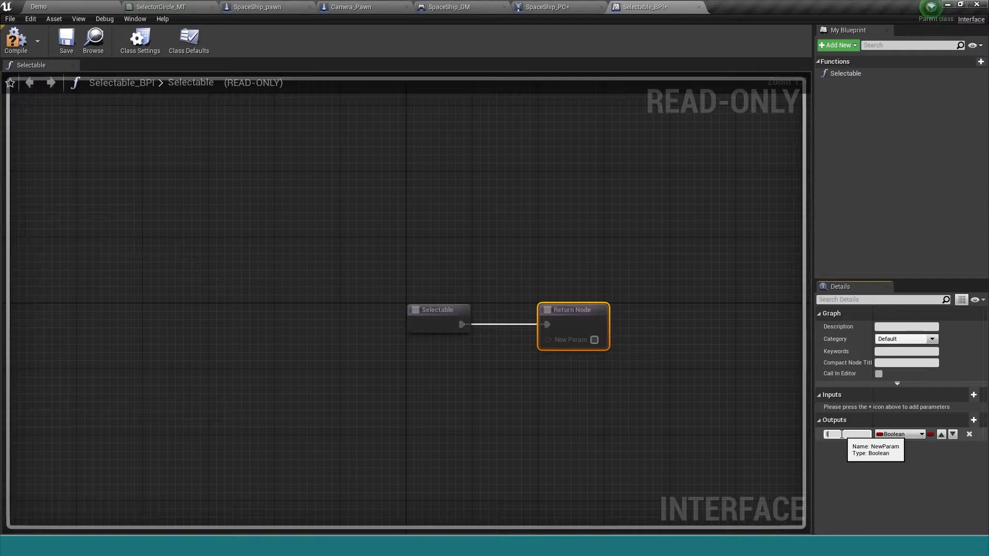
pyautogui.write('Selected')
pyautogui.press('Return')
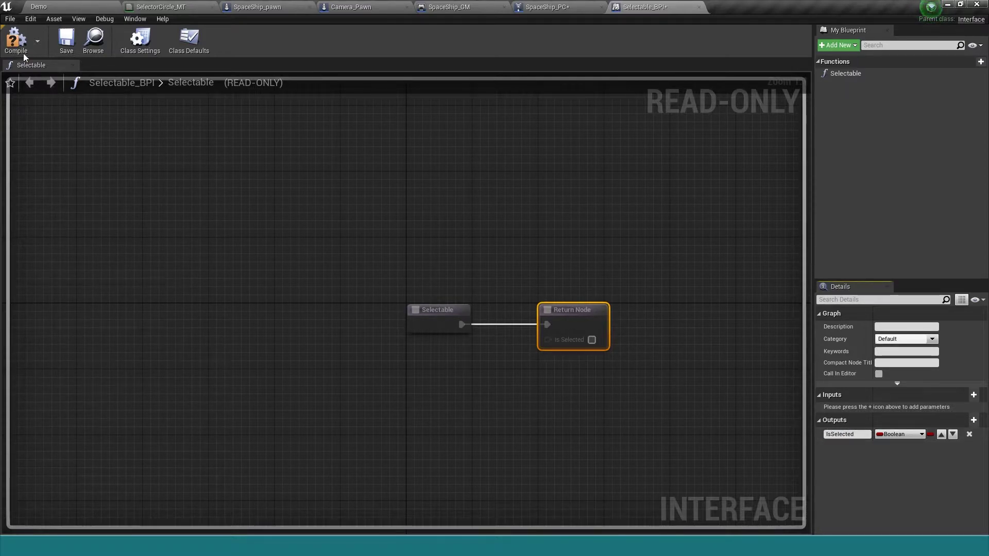
# - Compile and save the Selectable_BPI interface
pyautogui.click(16, 40)
pyautogui.click(66, 40)
pyautogui.click(258, 6)
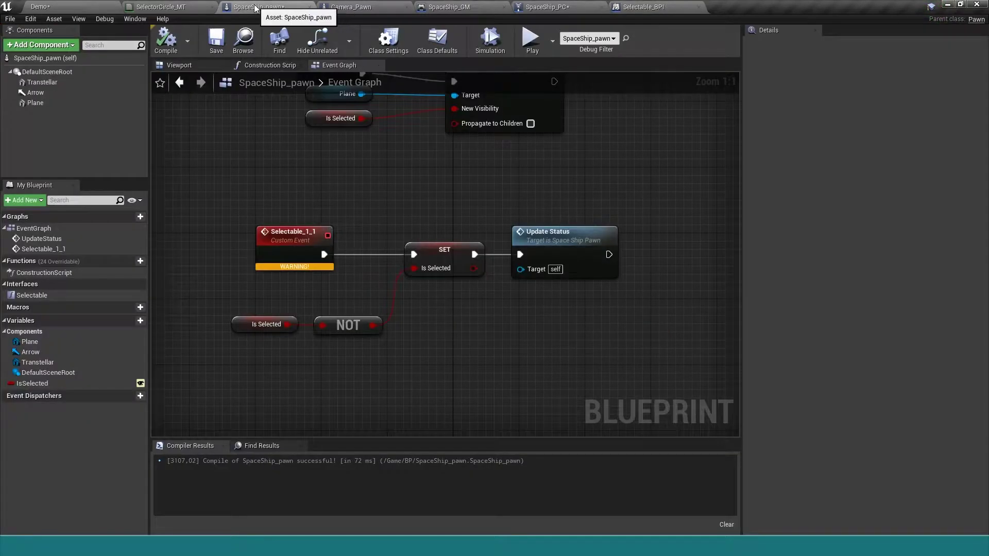
# - Delete the old Selectable_1_1 event and cut the SET, Update Status and NOT toggle nodes
pyautogui.click(286, 241)
pyautogui.press('Delete')
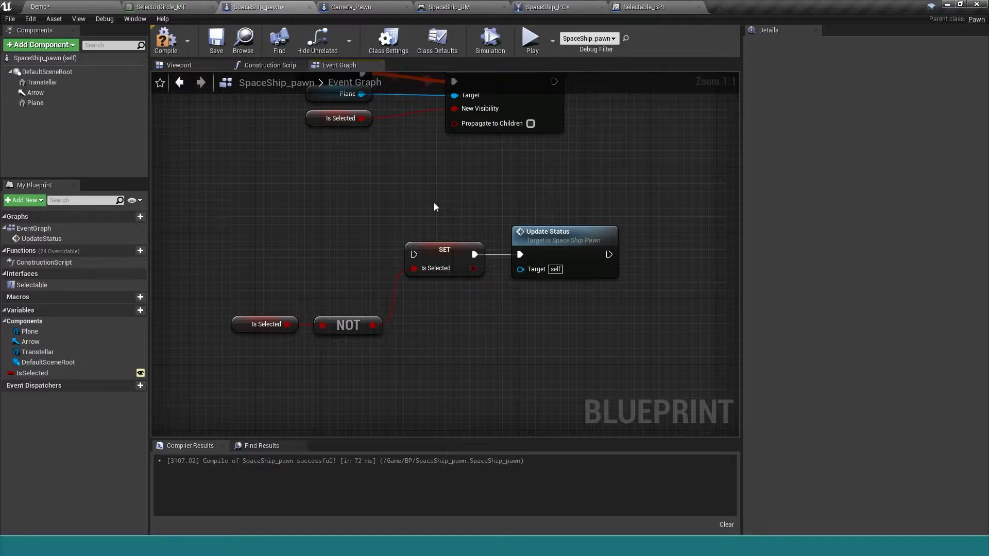
pyautogui.moveTo(285, 230); pyautogui.dragTo(628, 361)
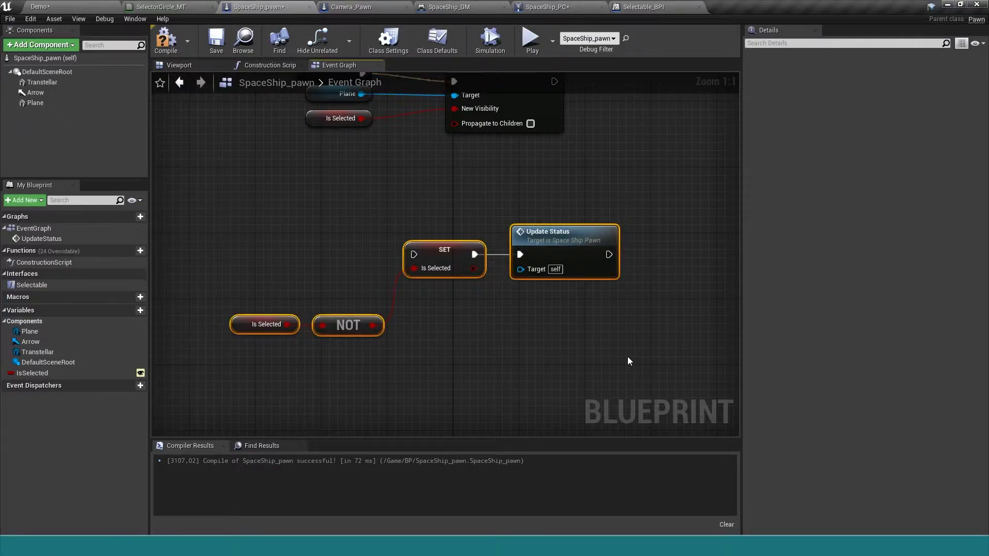
pyautogui.press('Delete')
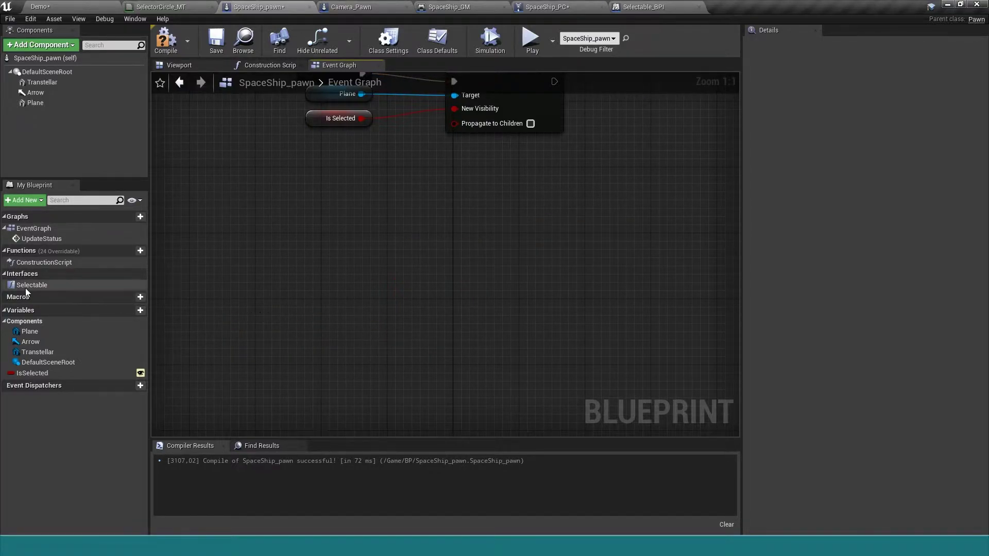
# - Paste the toggle nodes into the Selectable function and wire them to the Return Node's IsSelected
pyautogui.doubleClick(26, 285)
pyautogui.moveTo(408, 260); pyautogui.dragTo(192, 257)
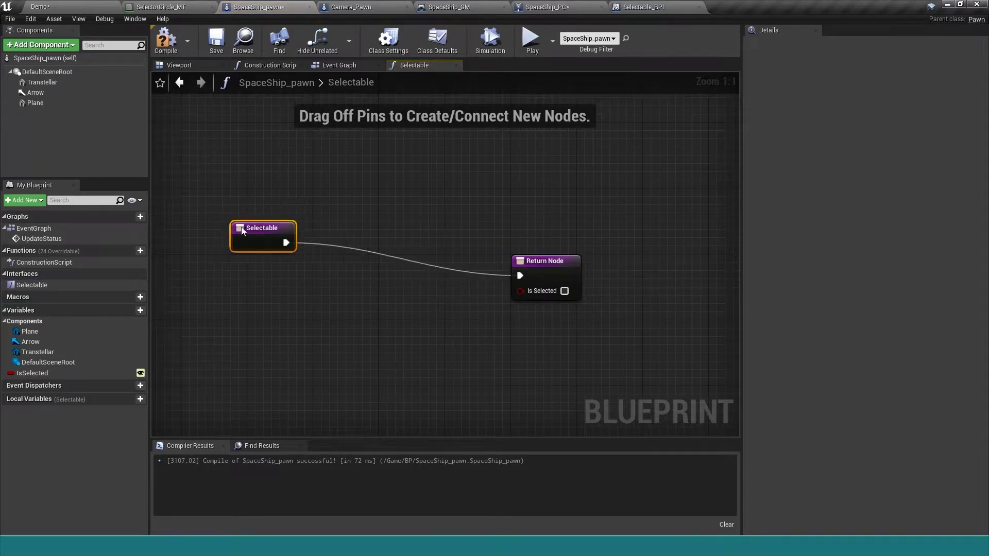
pyautogui.click(243, 342)
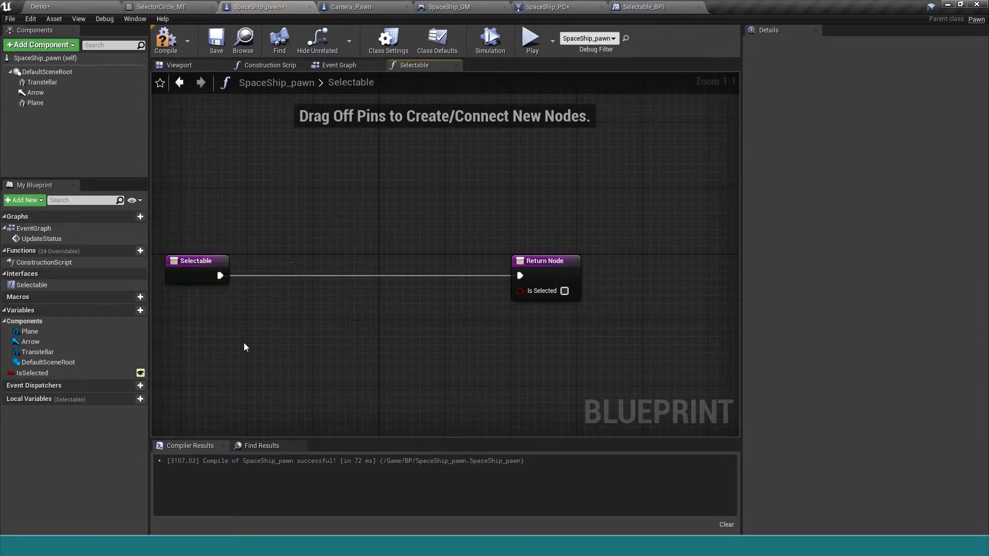
pyautogui.hotkey('ctrl', 'v')
pyautogui.moveTo(220, 276); pyautogui.dragTo(290, 317)
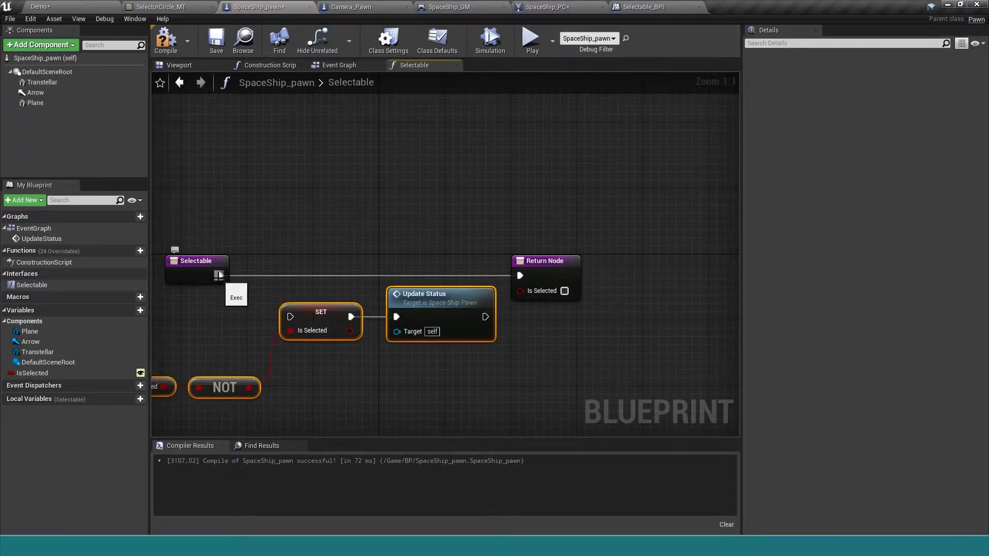
pyautogui.moveTo(485, 317)
pyautogui.mouseDown()
pyautogui.moveTo(535, 267)
pyautogui.moveTo(535, 332)
pyautogui.mouseUp()
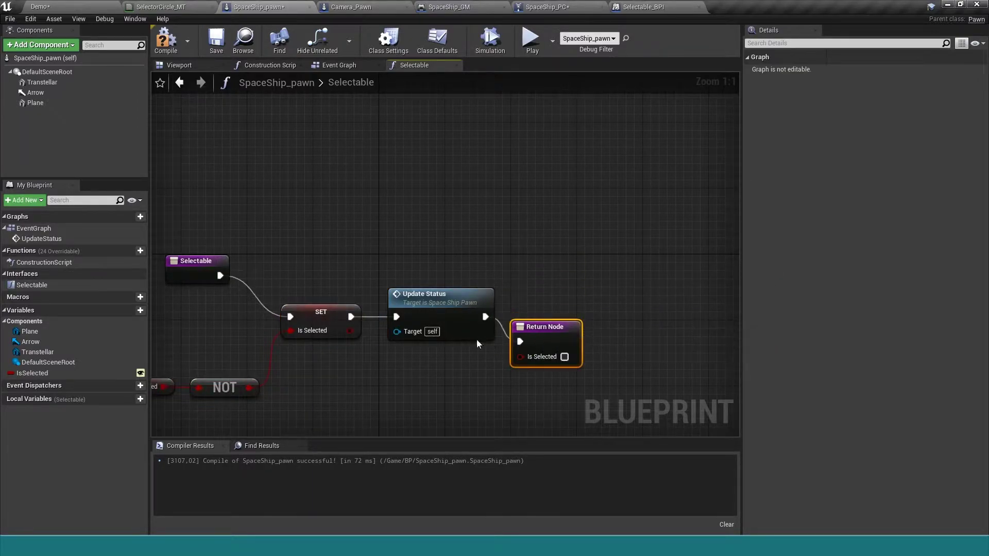
pyautogui.moveTo(32, 373); pyautogui.dragTo(520, 357)
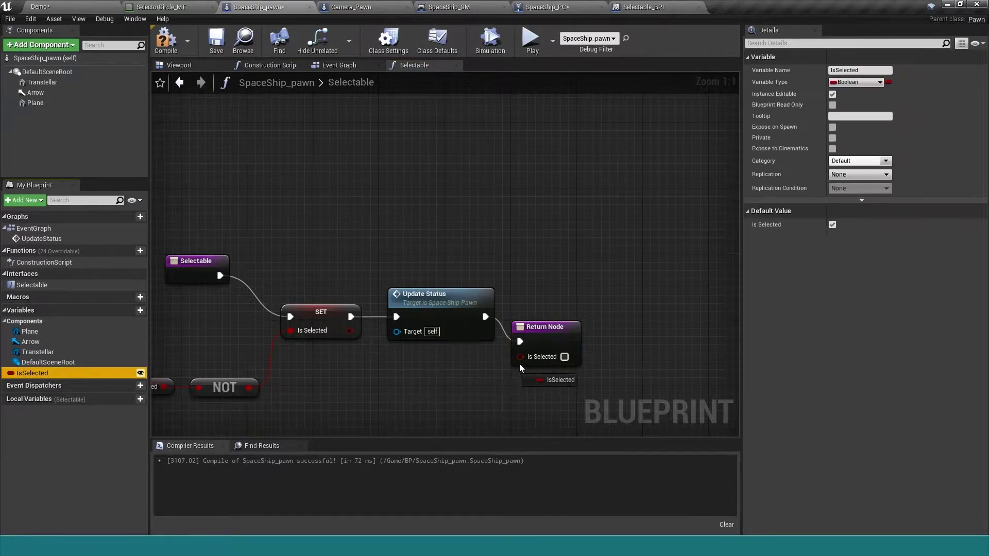
pyautogui.moveTo(560, 330); pyautogui.dragTo(560, 314)
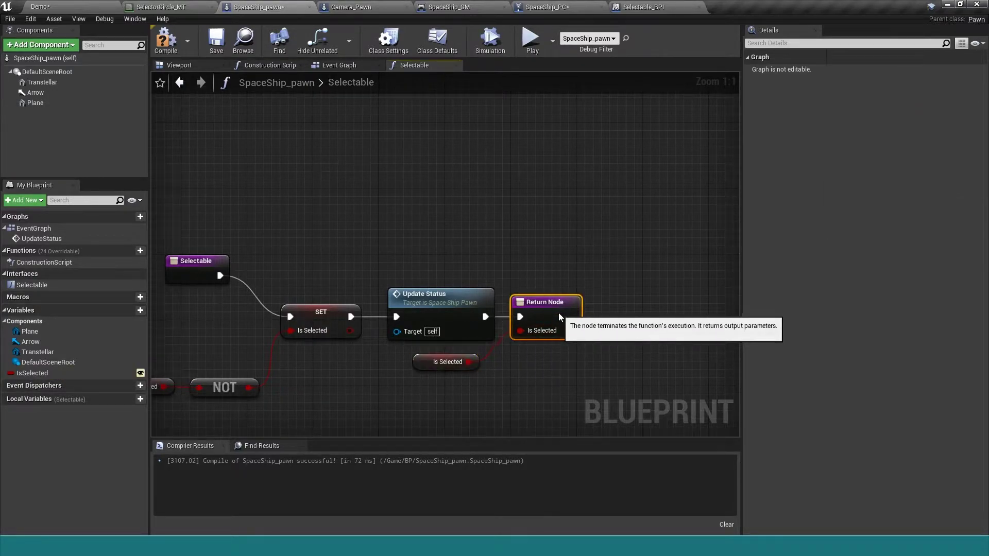
# - Compile SpaceShip_pawn, tidy the function's node layout, and save
pyautogui.click(172, 45)
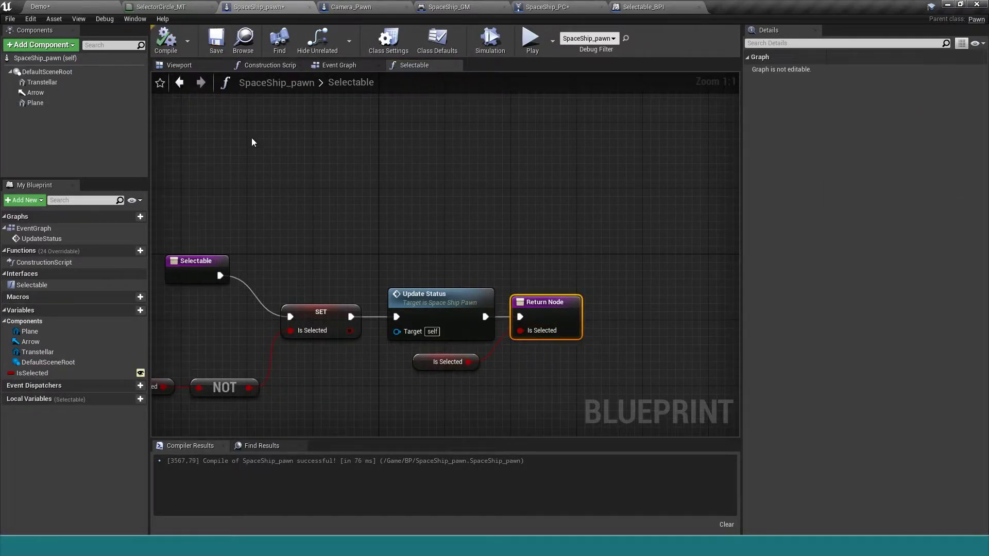
pyautogui.moveTo(269, 187); pyautogui.dragTo(338, 112, button='right')
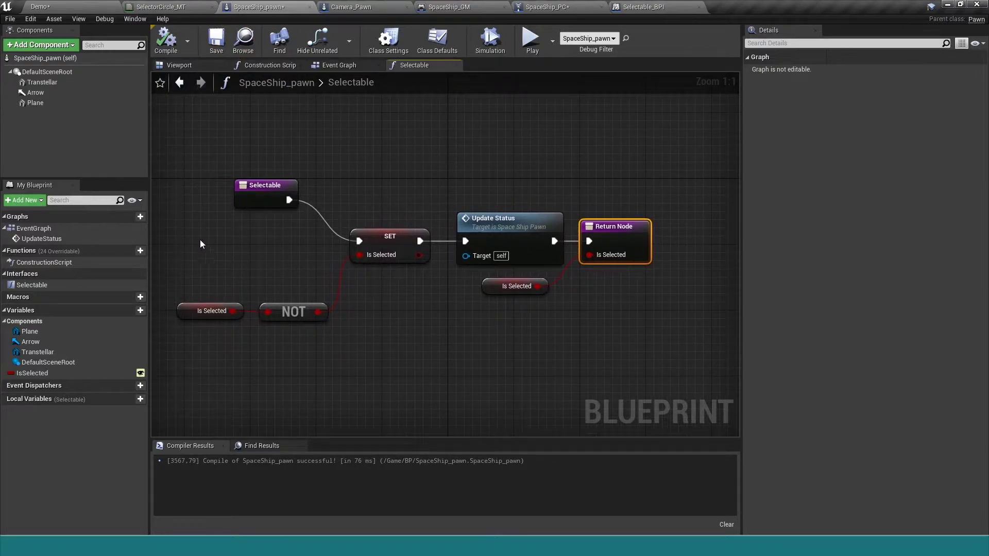
pyautogui.moveTo(260, 184); pyautogui.dragTo(252, 216)
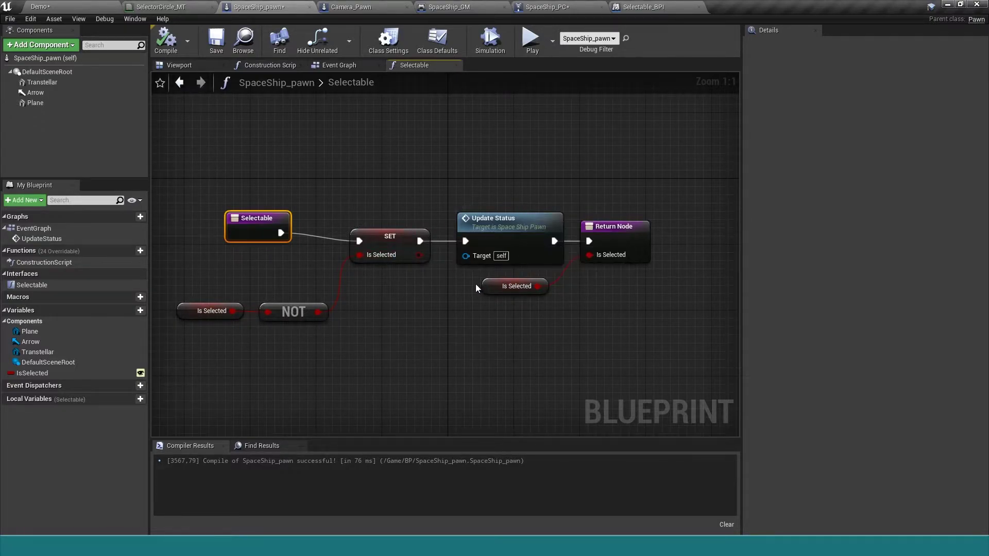
pyautogui.click(216, 39)
# - In SpaceShip_PC, add a Branch driven by Selectable's Is Selected output
pyautogui.click(567, 9)
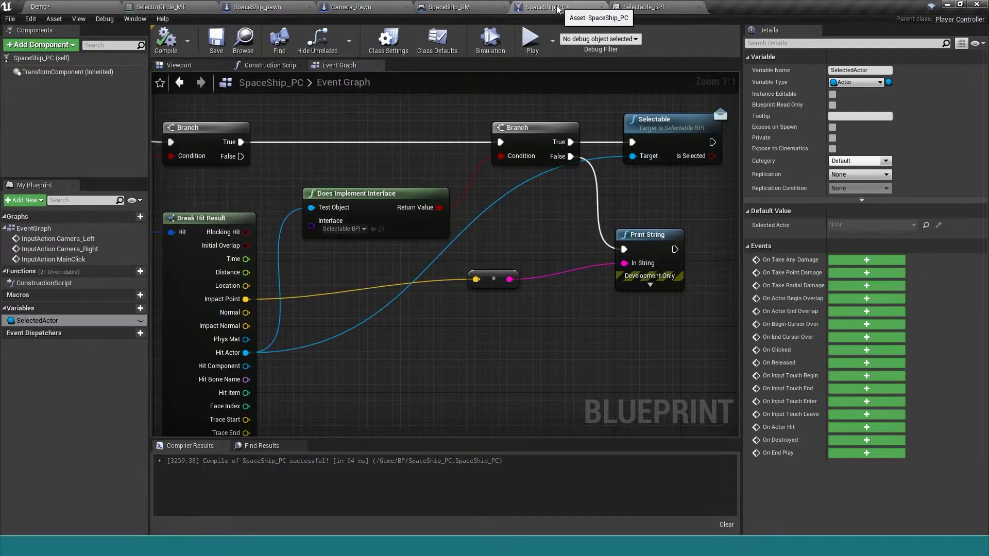
pyautogui.moveTo(659, 188); pyautogui.dragTo(411, 216, button='right')
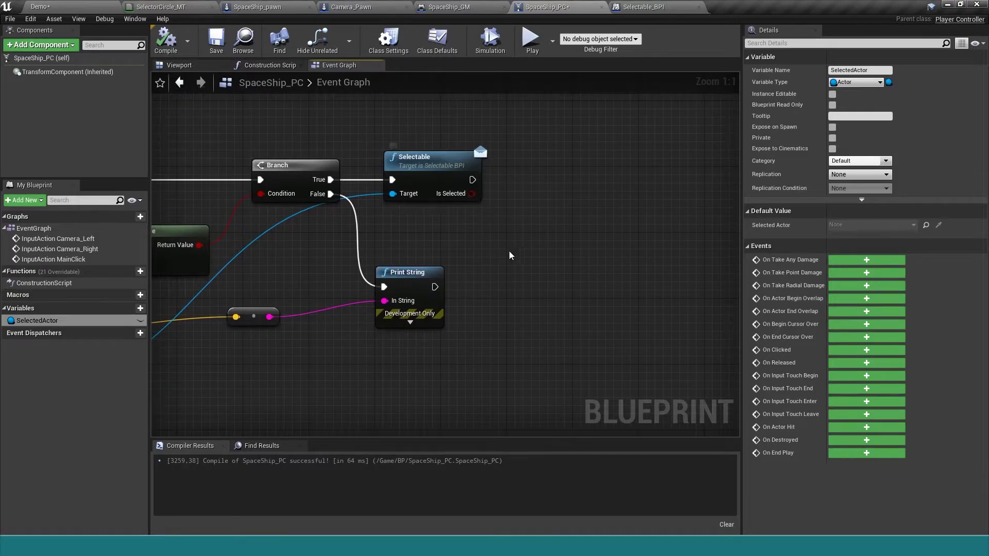
pyautogui.moveTo(471, 194); pyautogui.dragTo(512, 199)
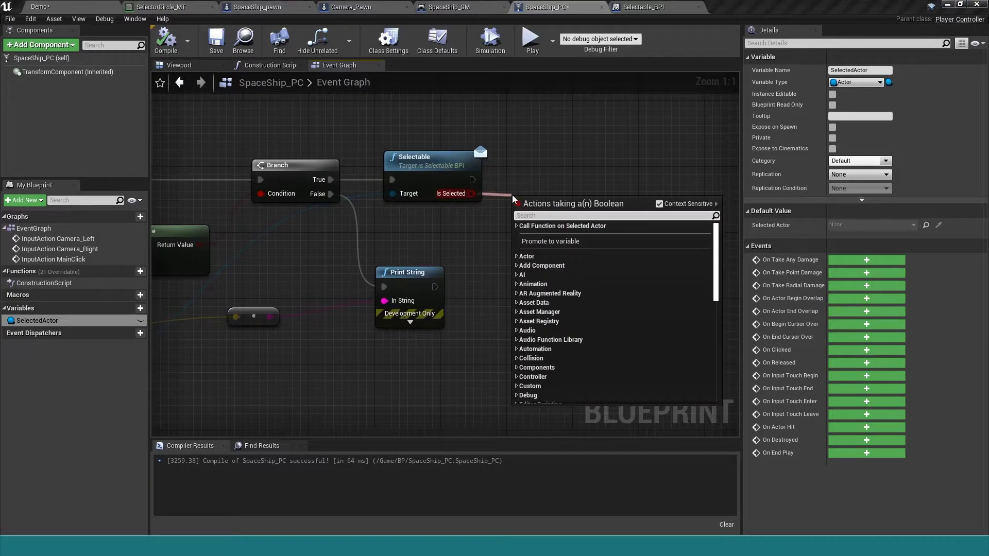
pyautogui.write('branch')
pyautogui.press('Return')
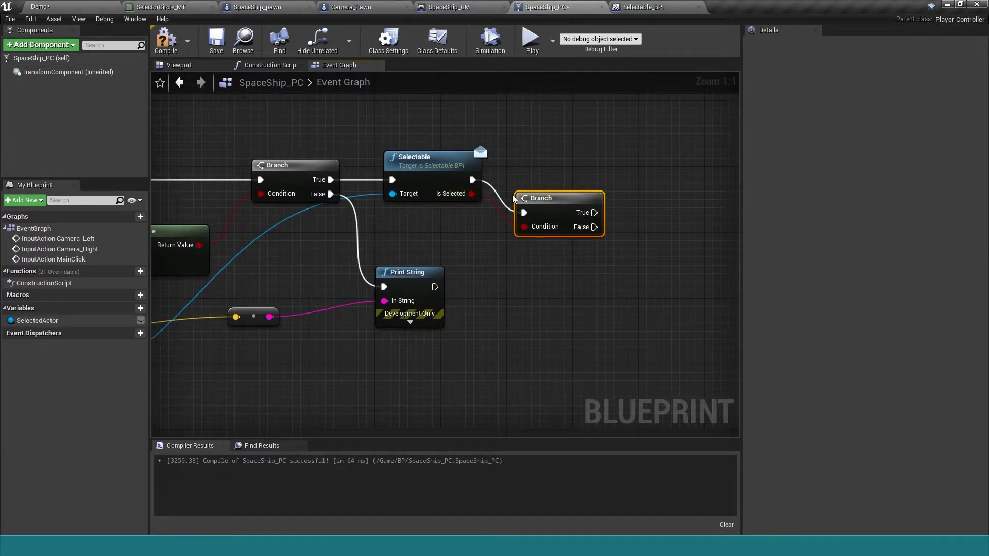
pyautogui.moveTo(539, 196); pyautogui.dragTo(531, 164)
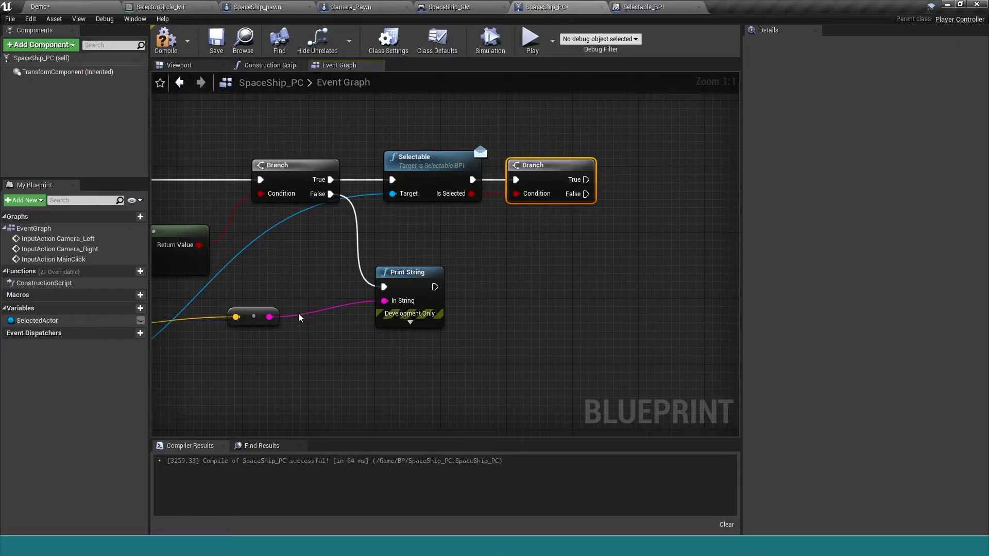
# - Add SET SelectedActor nodes on the True and False outputs, feeding the actor via a reroute
pyautogui.moveTo(37, 321)
pyautogui.mouseDown()
pyautogui.moveTo(597, 182)
pyautogui.moveTo(586, 180)
pyautogui.mouseUp()
pyautogui.doubleClick(294, 214)
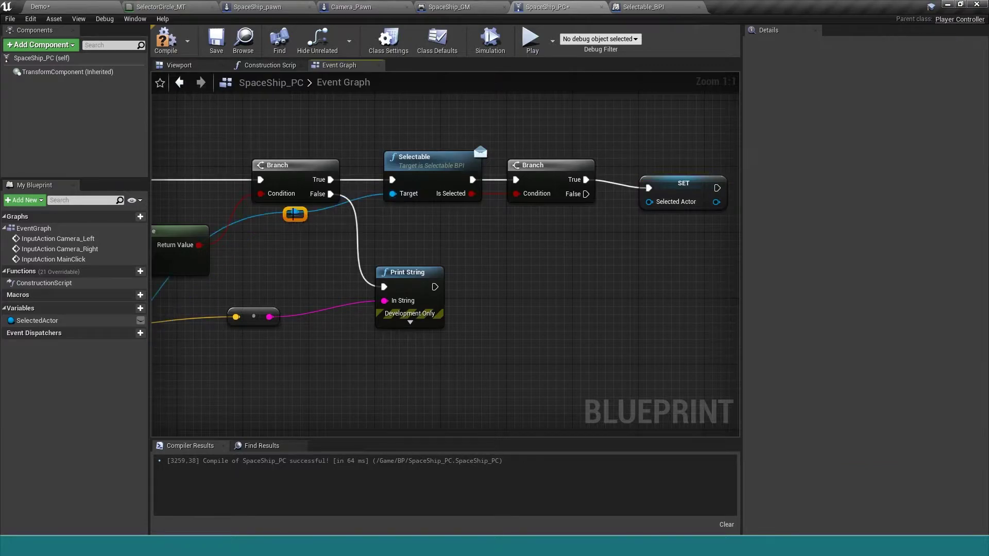
pyautogui.moveTo(295, 214)
pyautogui.mouseDown()
pyautogui.moveTo(649, 202)
pyautogui.moveTo(681, 179)
pyautogui.moveTo(672, 186)
pyautogui.mouseUp()
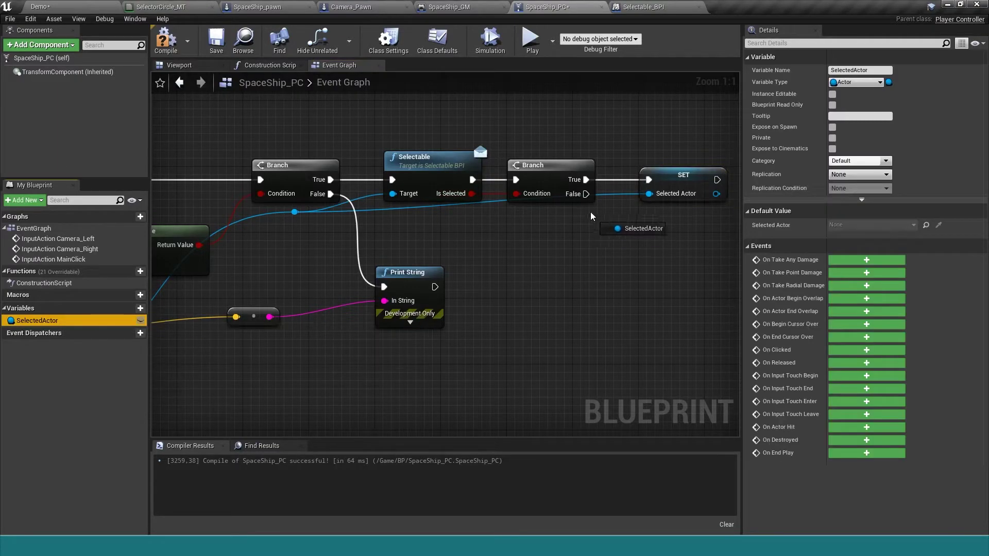
pyautogui.keyDown('alt'); pyautogui.moveTo(38, 321); pyautogui.dragTo(641, 186); pyautogui.keyUp('alt')
pyautogui.moveTo(648, 196); pyautogui.dragTo(585, 195)
pyautogui.moveTo(685, 198); pyautogui.dragTo(685, 222)
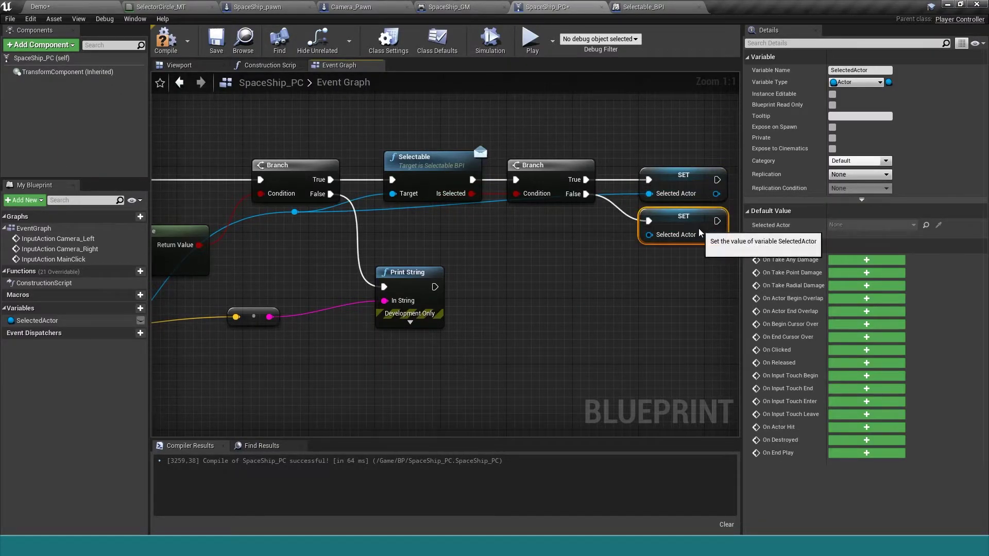
# - Compile and save SpaceShip_PC, then review the new branch logic
pyautogui.click(165, 40)
pyautogui.click(216, 40)
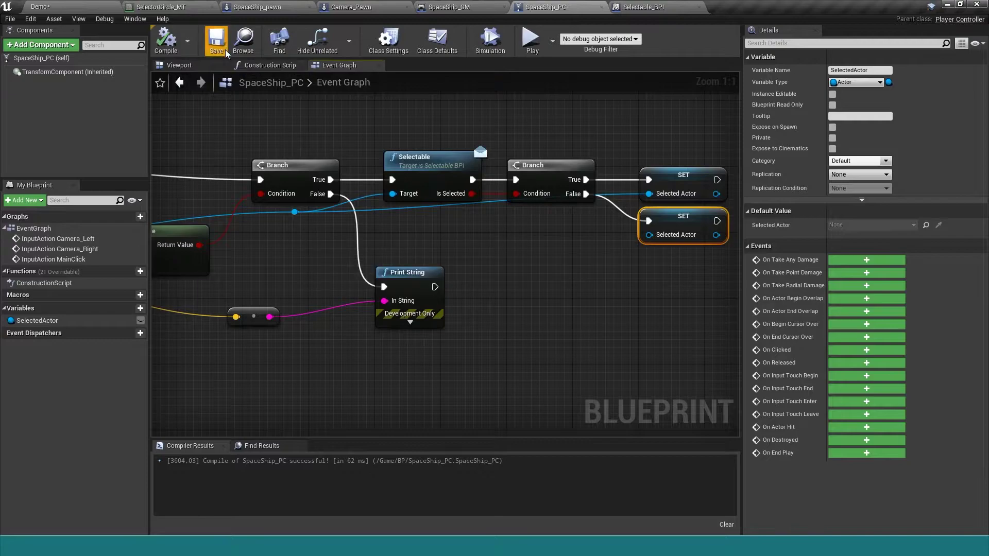
pyautogui.moveTo(504, 263)
pyautogui.mouseDown(button='right')
pyautogui.moveTo(577, 215)
pyautogui.moveTo(446, 271)
pyautogui.moveTo(493, 259)
pyautogui.mouseUp(button='right')
pyautogui.moveTo(317, 249)
pyautogui.mouseDown(button='right')
pyautogui.moveTo(608, 162)
pyautogui.moveTo(554, 281)
pyautogui.moveTo(478, 191)
pyautogui.mouseUp(button='right')
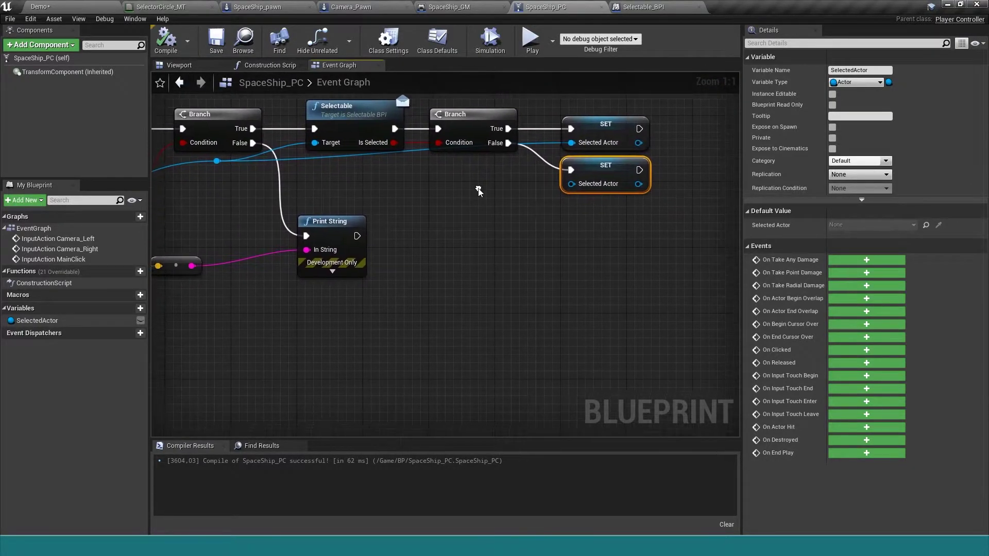
pyautogui.moveTo(286, 206); pyautogui.dragTo(311, 213, button='right')
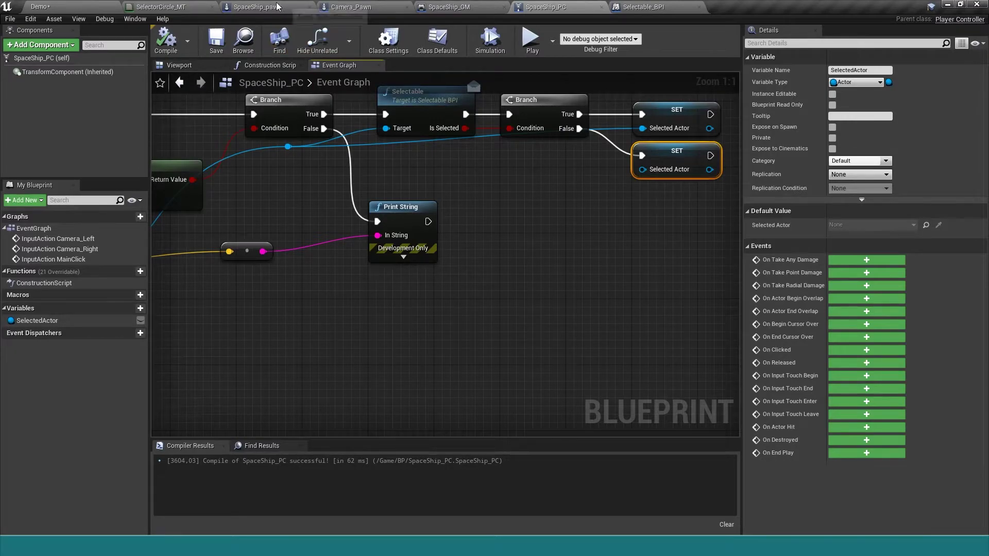
pyautogui.click(294, 7)
pyautogui.click(339, 65)
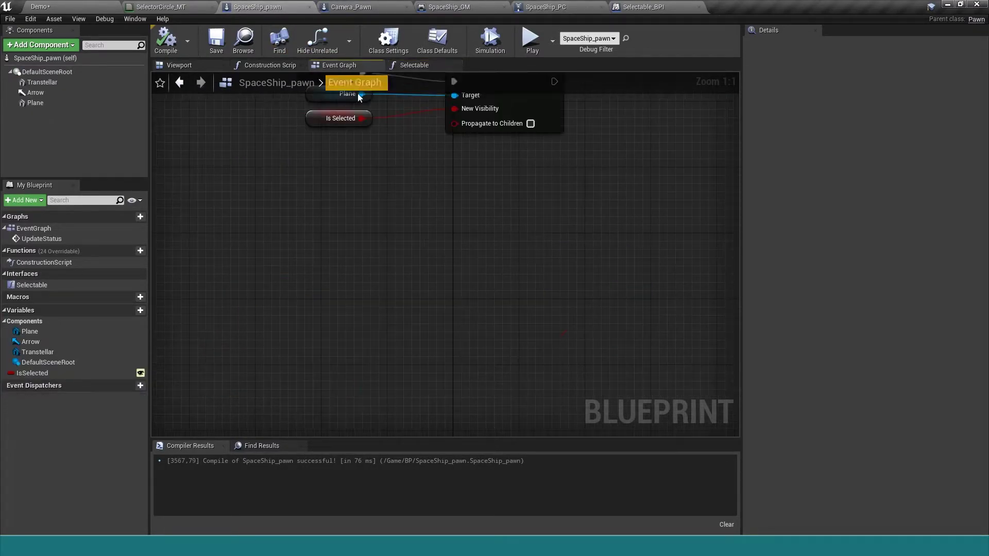
pyautogui.rightClick(323, 345)
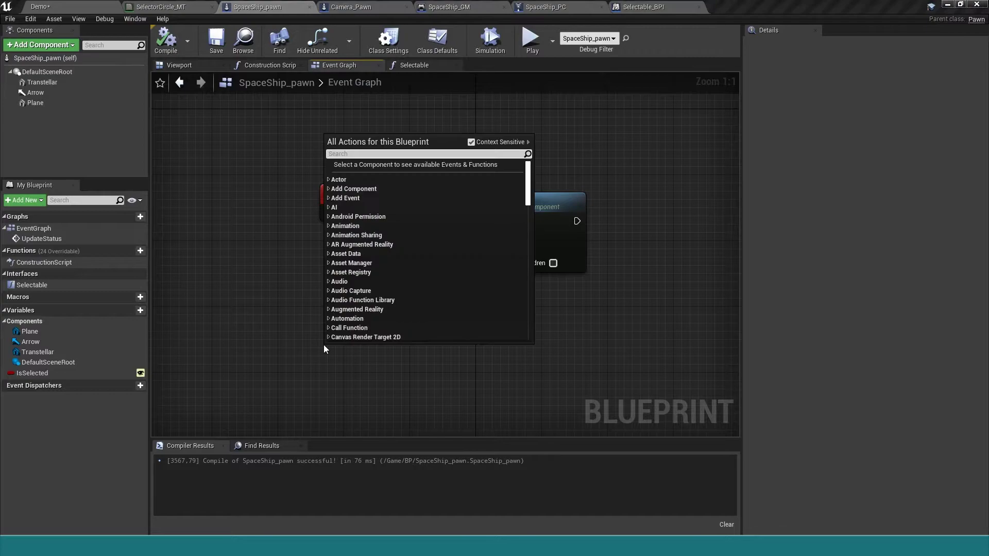
pyautogui.write('custom event')
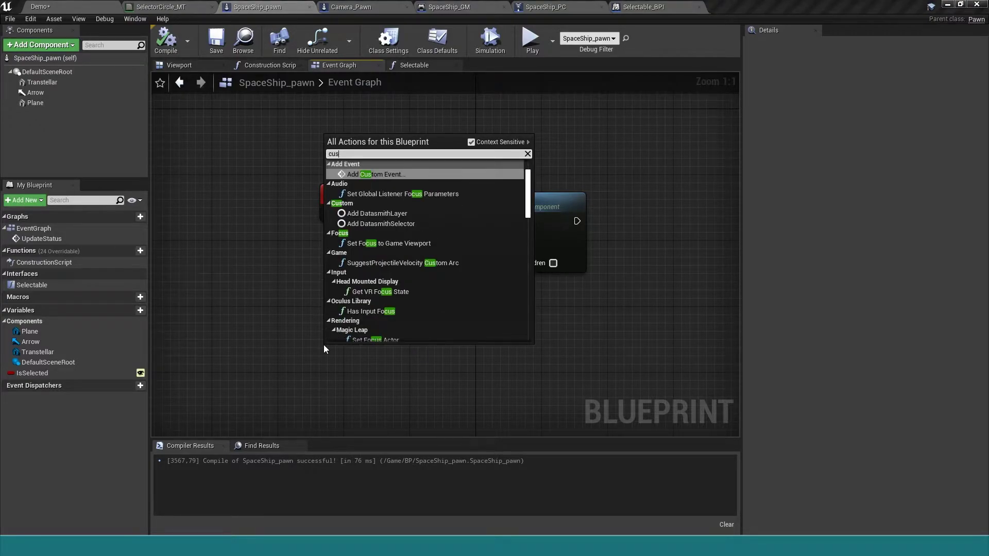
pyautogui.press('Return')
pyautogui.write('MoveTo')
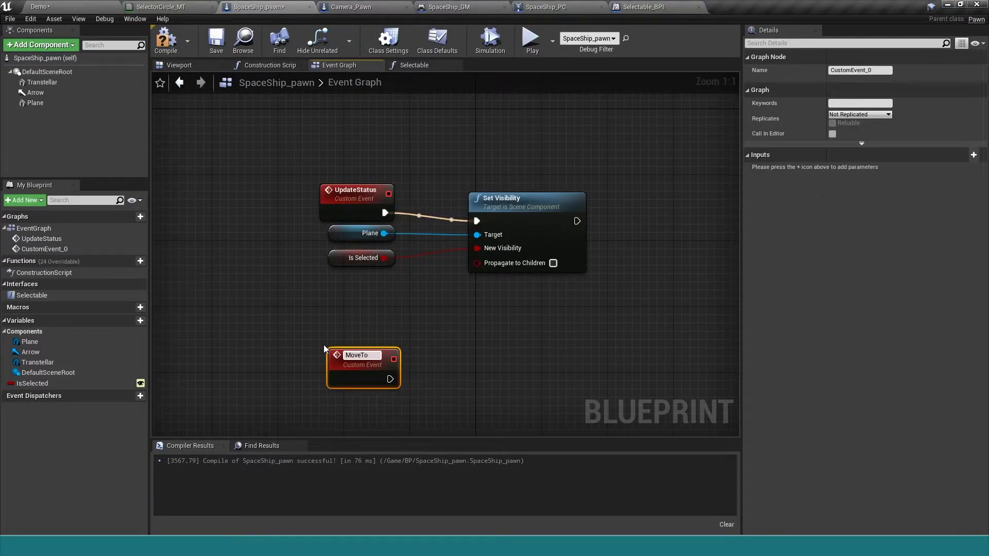
pyautogui.press('Return')
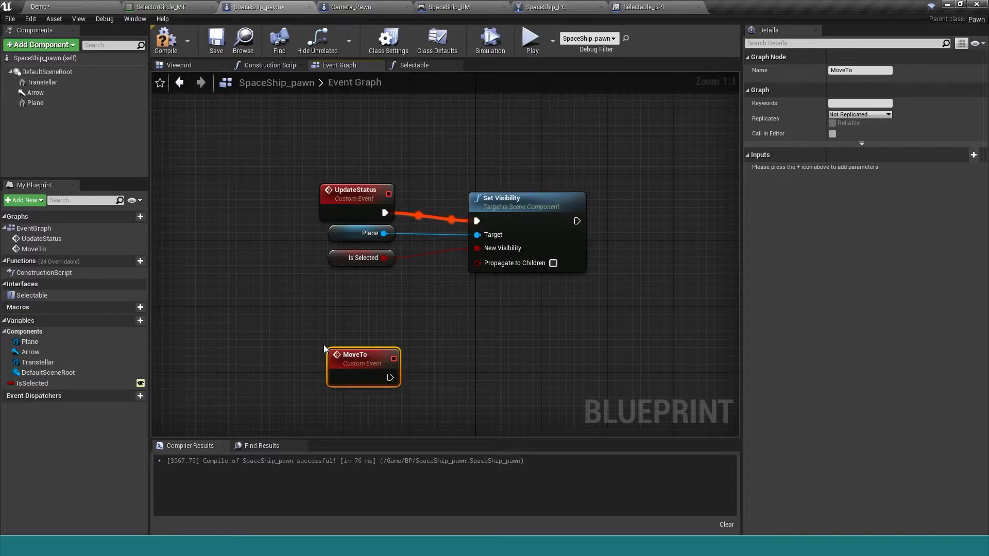
pyautogui.click(973, 154)
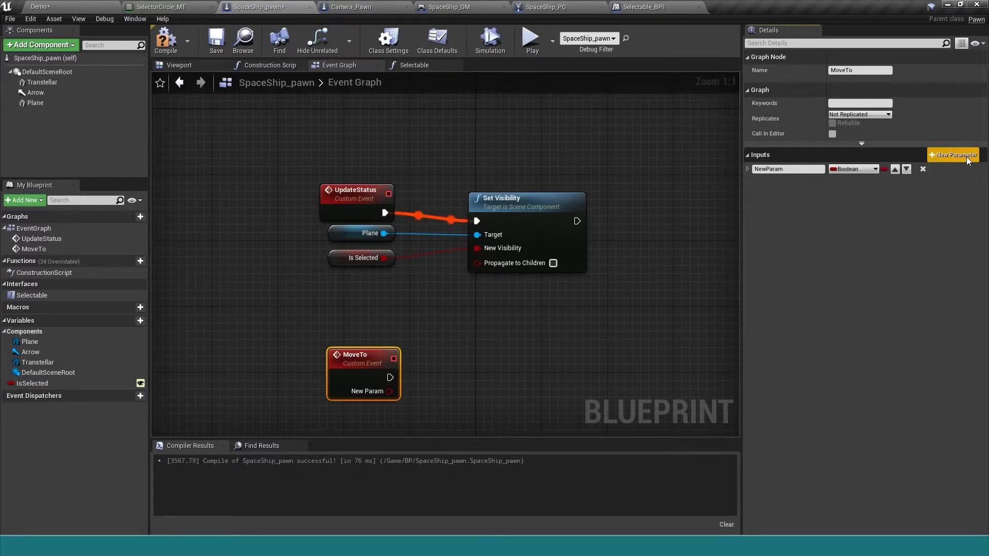
pyautogui.click(852, 170)
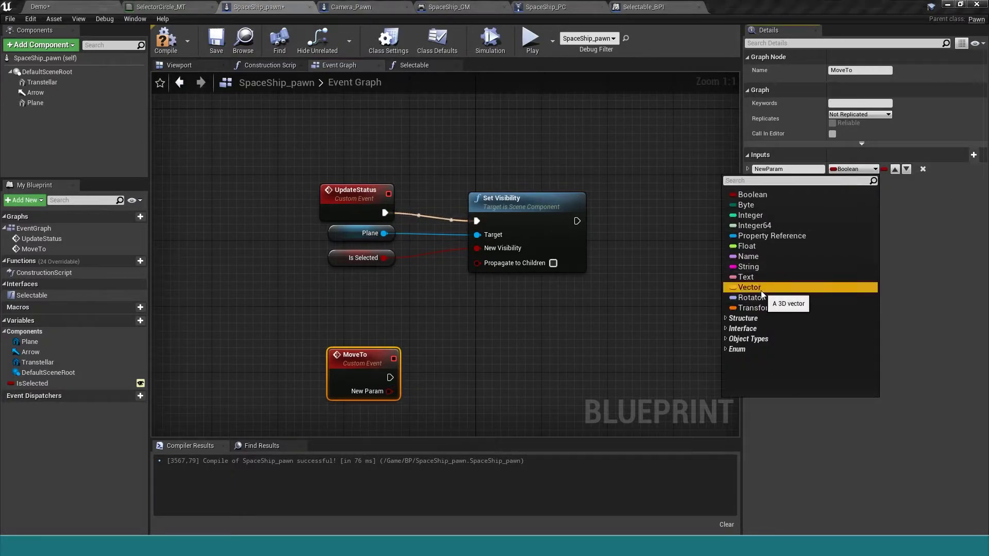
pyautogui.click(741, 286)
pyautogui.click(769, 168)
pyautogui.write('Destination')
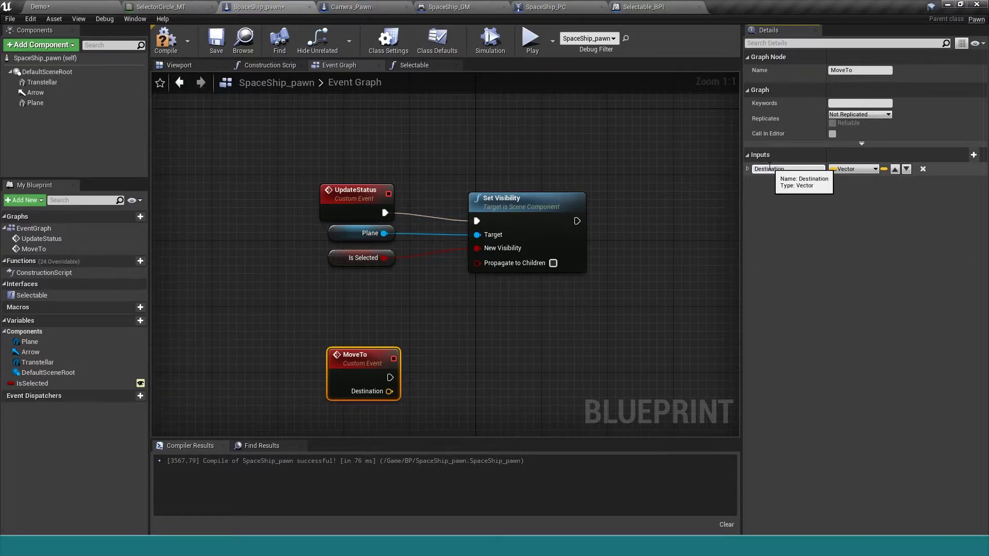
pyautogui.click(166, 41)
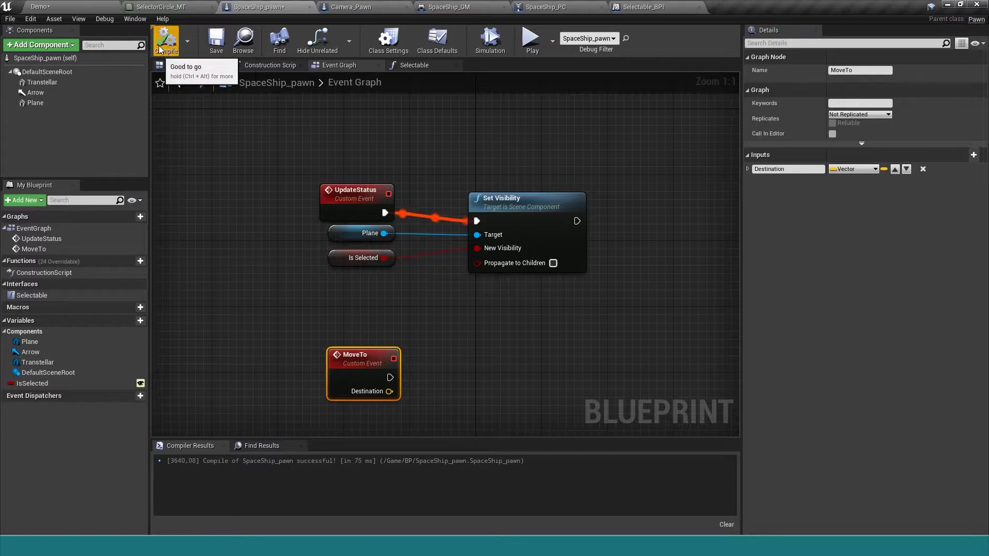
pyautogui.click(225, 46)
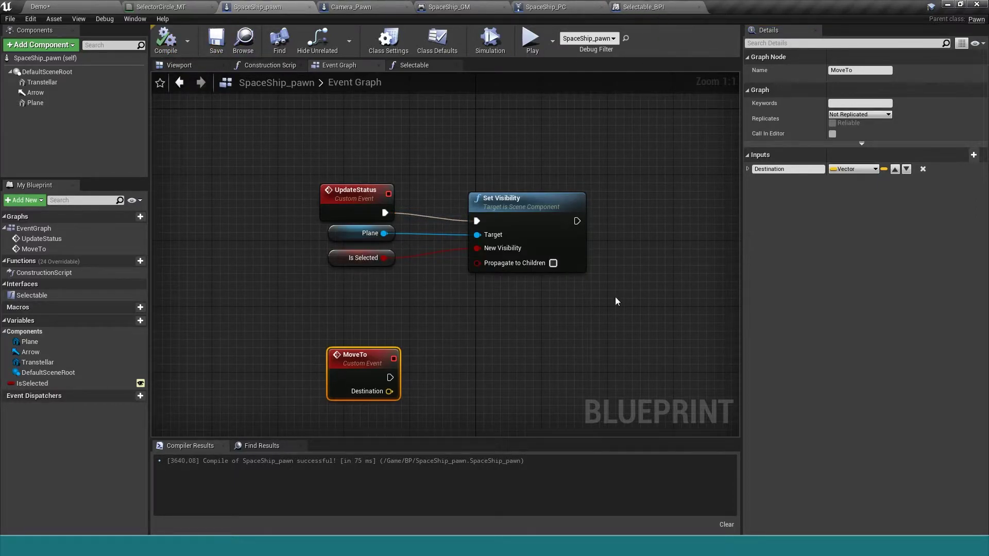
pyautogui.press('Delete')
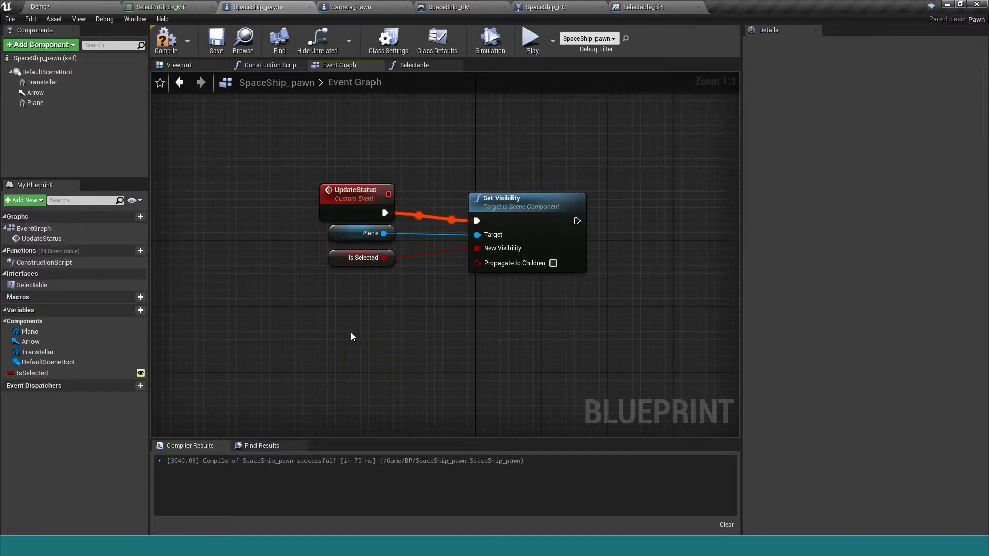
pyautogui.click(166, 40)
pyautogui.click(216, 39)
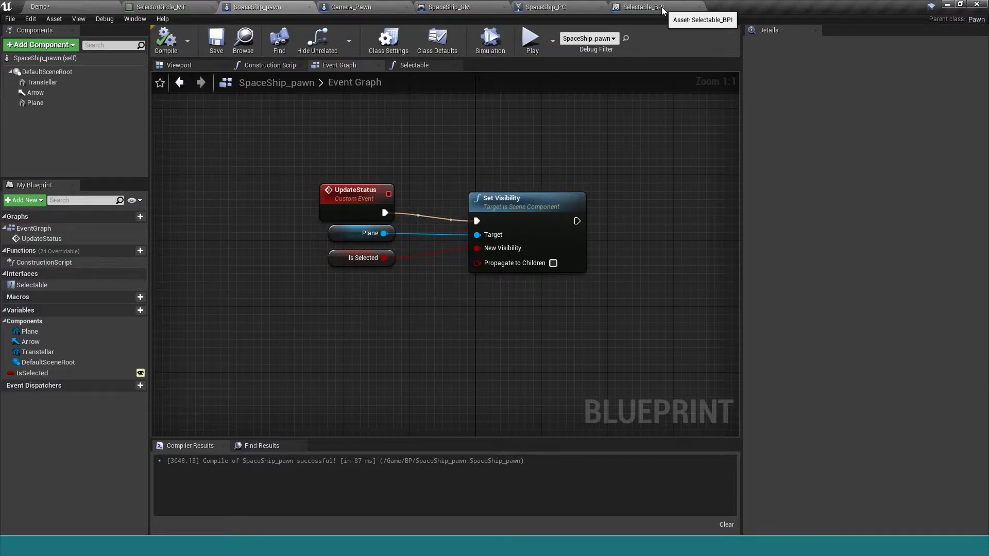
# - Start a Blueprint Class from the BP folder's context menu, then cancel the parent-class picker
pyautogui.click(59, 4)
pyautogui.rightClick(505, 440)
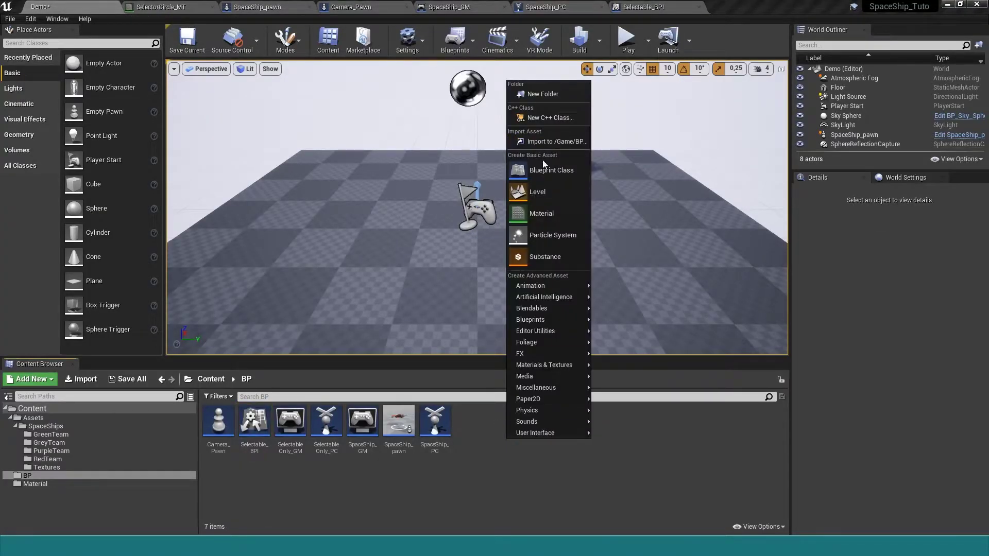
pyautogui.click(551, 171)
pyautogui.click(604, 482)
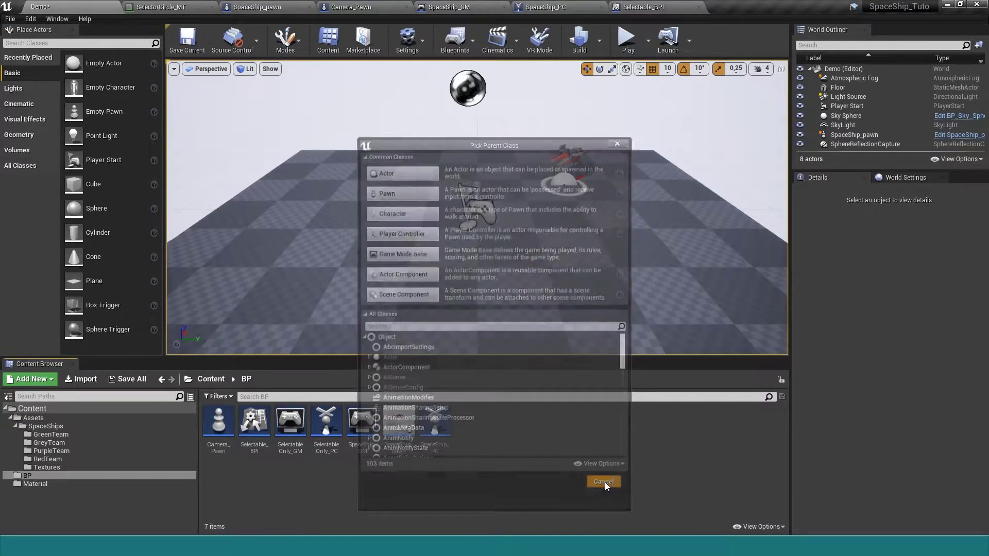
# - Create a Blueprint Interface in the BP folder and name it Target_BPI
pyautogui.rightClick(533, 435)
pyautogui.moveTo(591, 314)
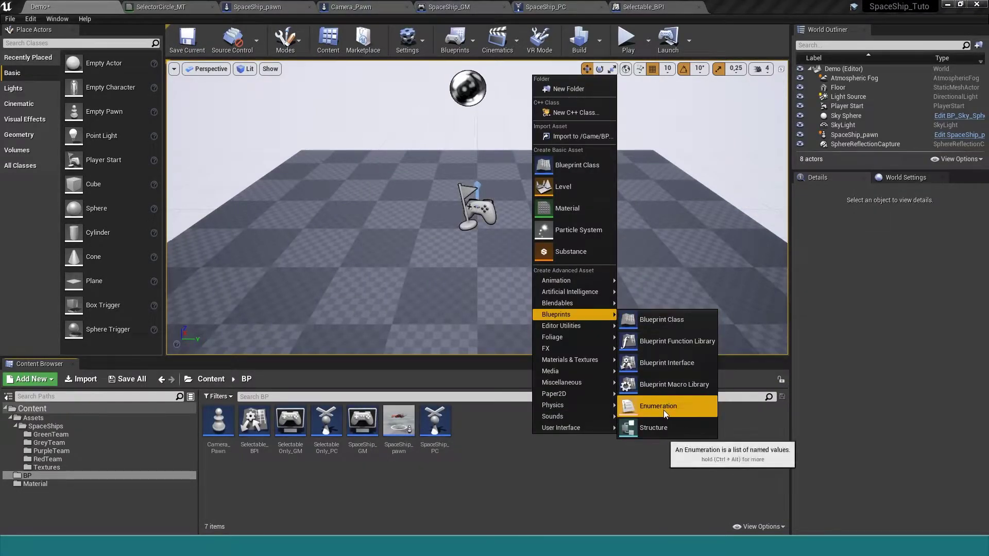
pyautogui.click(675, 364)
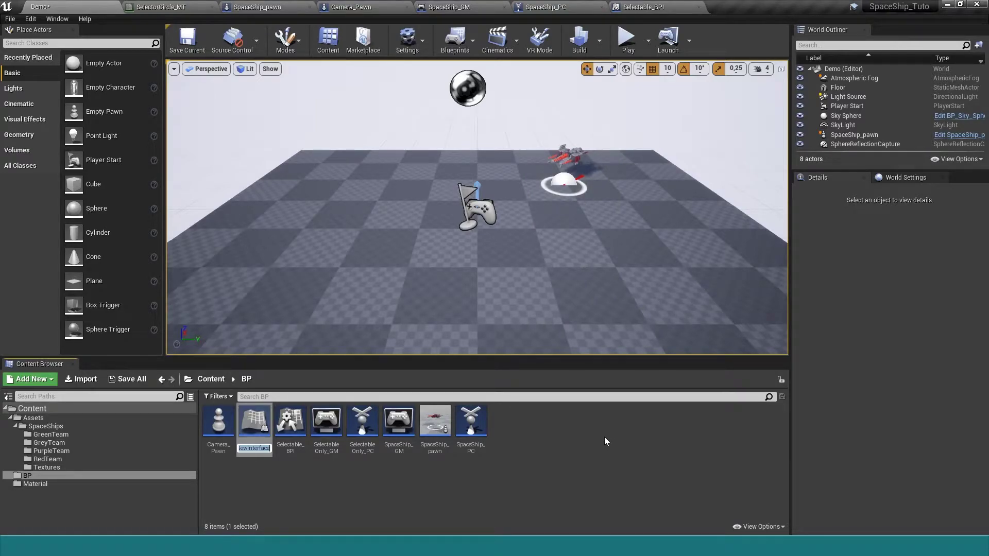
pyautogui.write('Target_')
pyautogui.write('BPI')
pyautogui.press('Return')
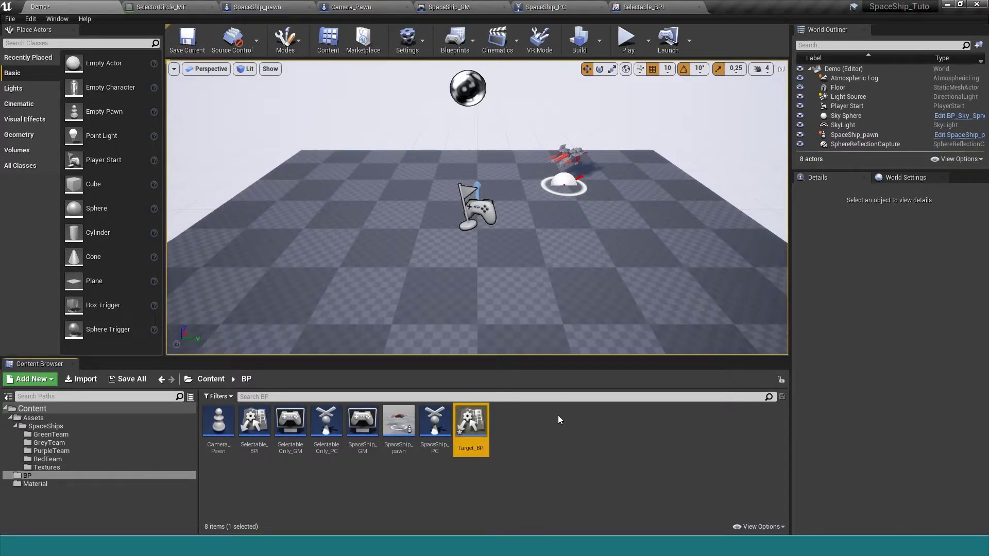
# - Open Target_BPI and name its function SetTarget
pyautogui.doubleClick(476, 415)
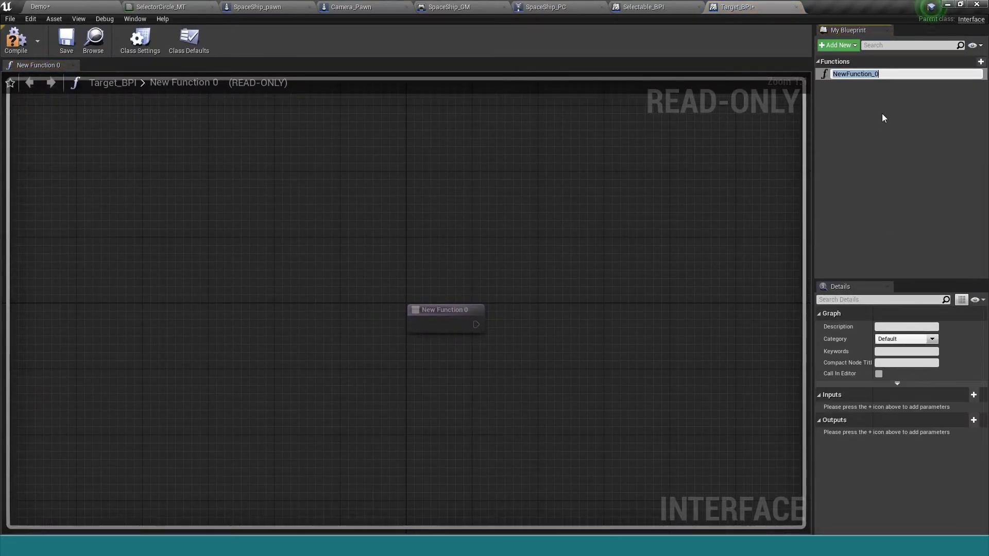
pyautogui.write('S')
pyautogui.write('etTar')
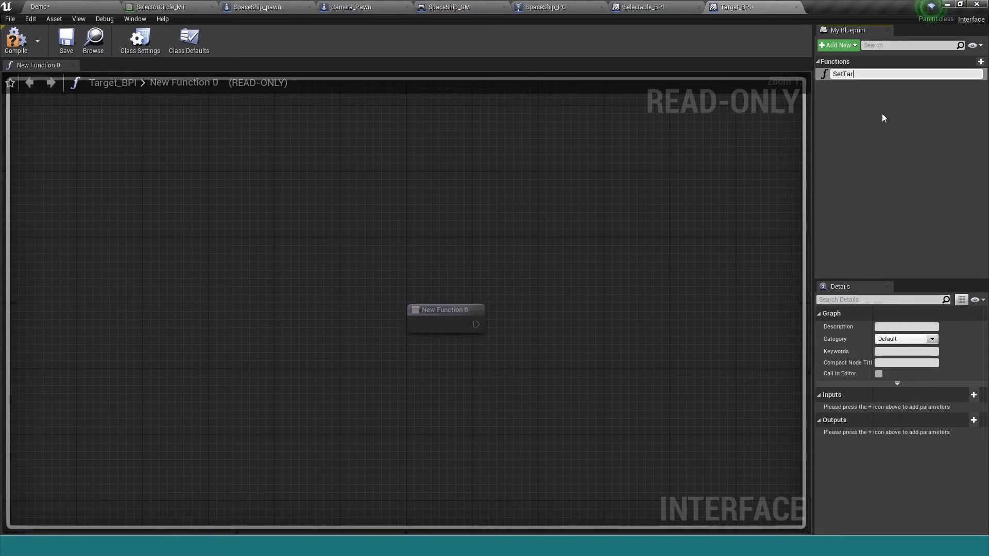
pyautogui.write('get')
pyautogui.press('Return')
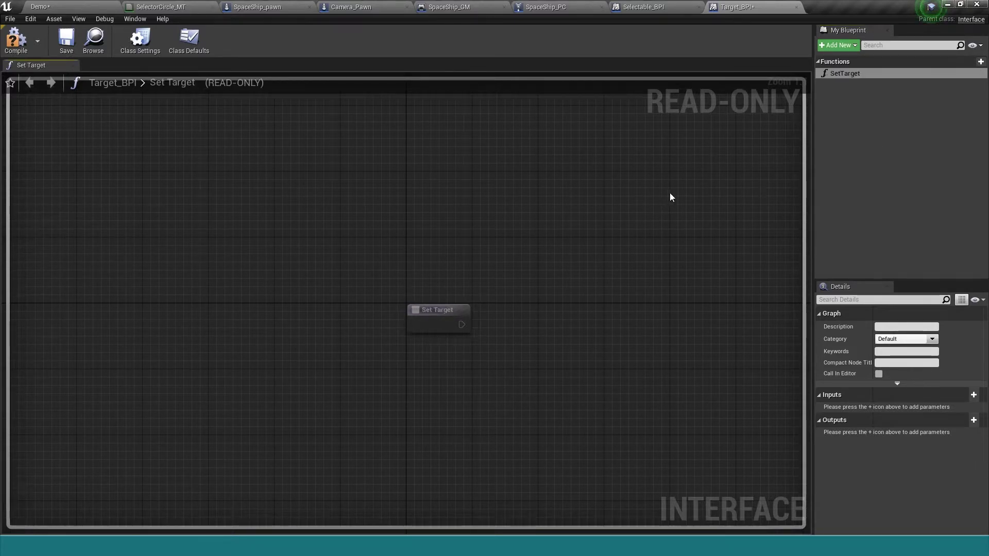
# - Give SetTarget a Vector input named Destination and close Target_BPI
pyautogui.click(973, 395)
pyautogui.click(899, 409)
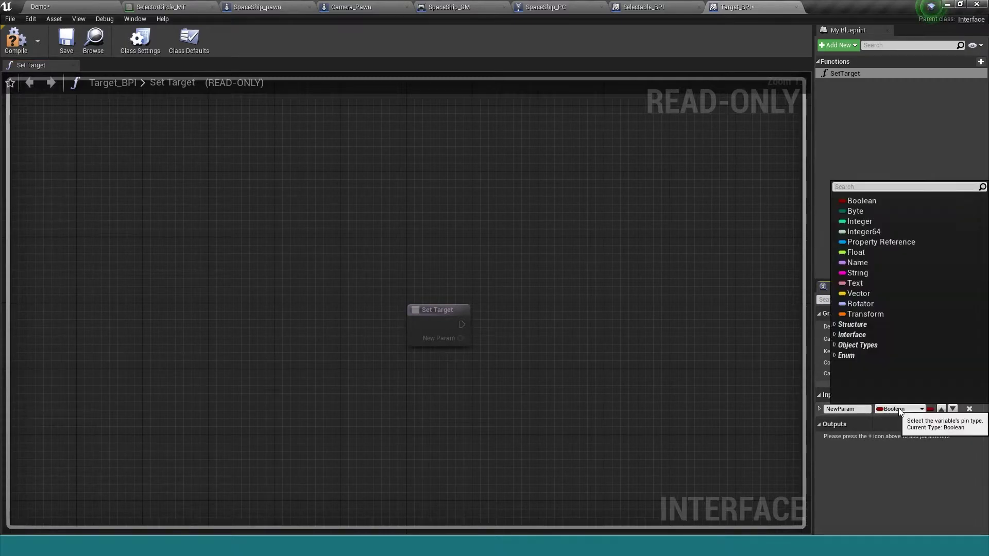
pyautogui.click(858, 293)
pyautogui.doubleClick(848, 409)
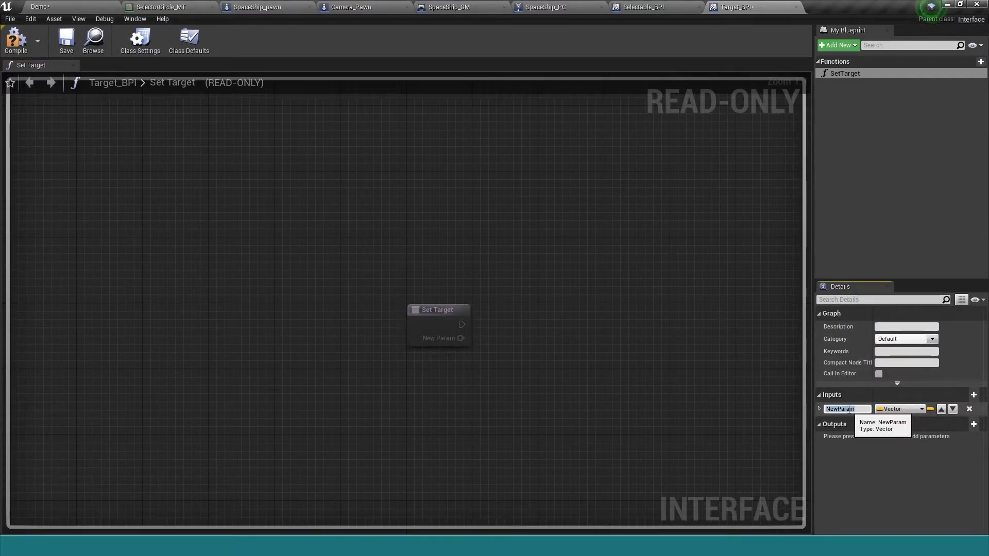
pyautogui.write('Destination')
pyautogui.press('Return')
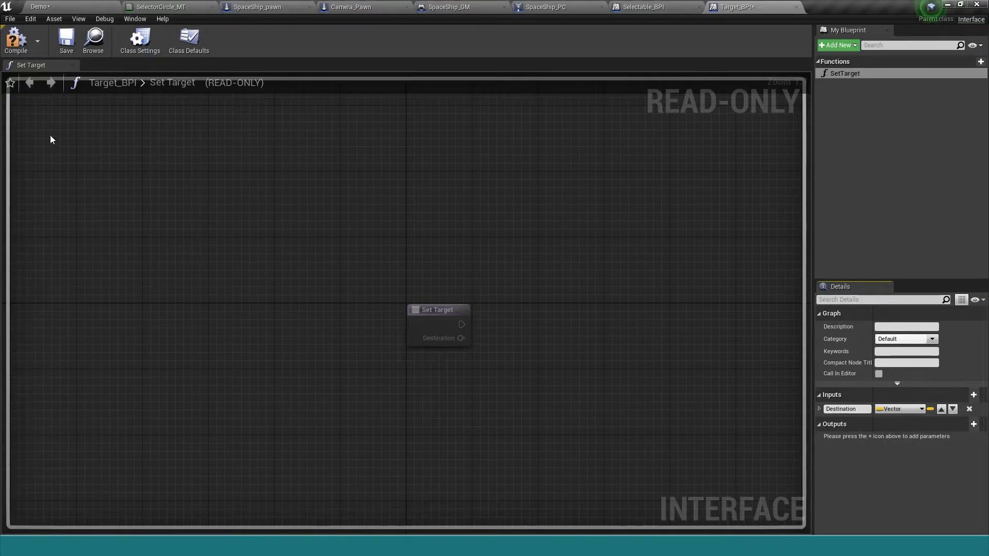
pyautogui.hotkey('ctrl', 'w')
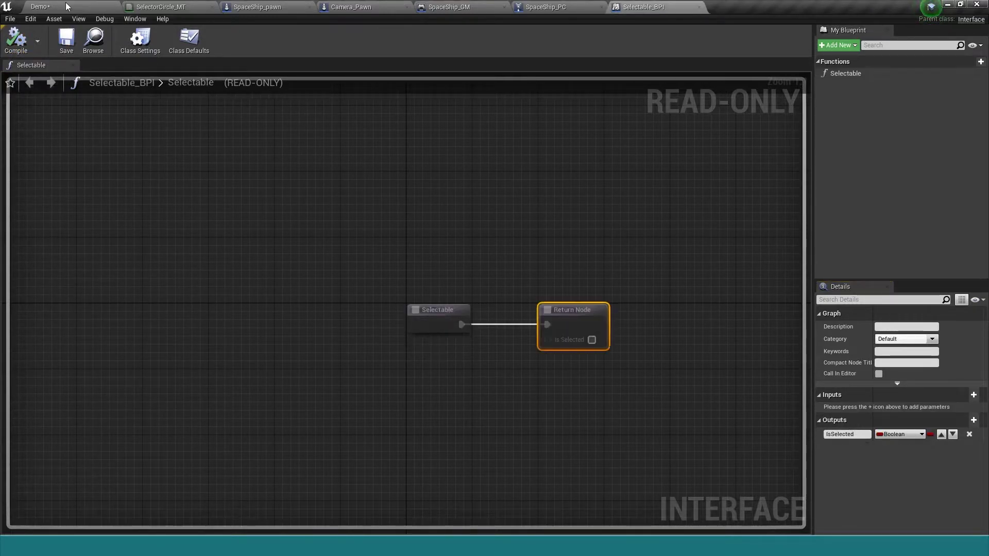
# - Add Target_BPI to SpaceShip_pawn's implemented interfaces in Class Settings and compile
pyautogui.click(287, 8)
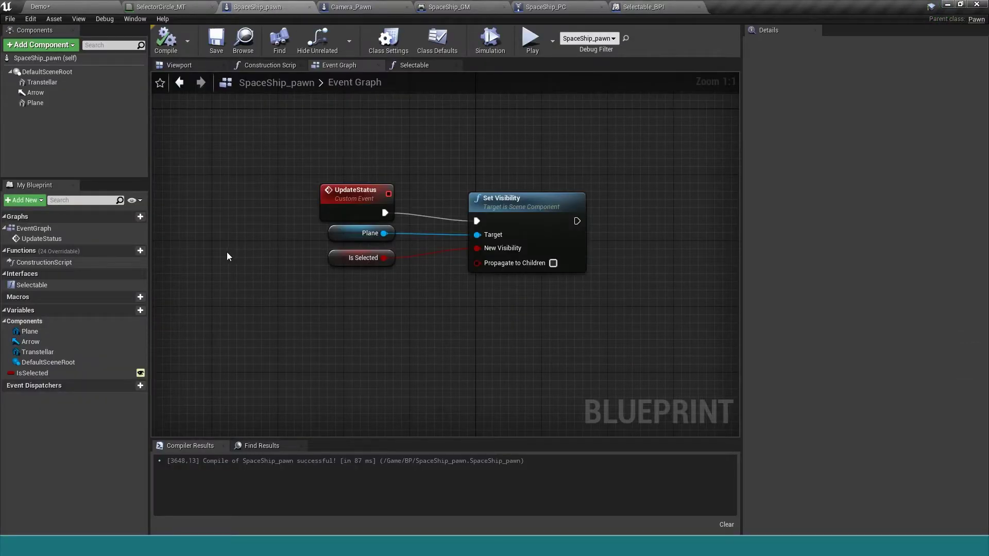
pyautogui.click(186, 66)
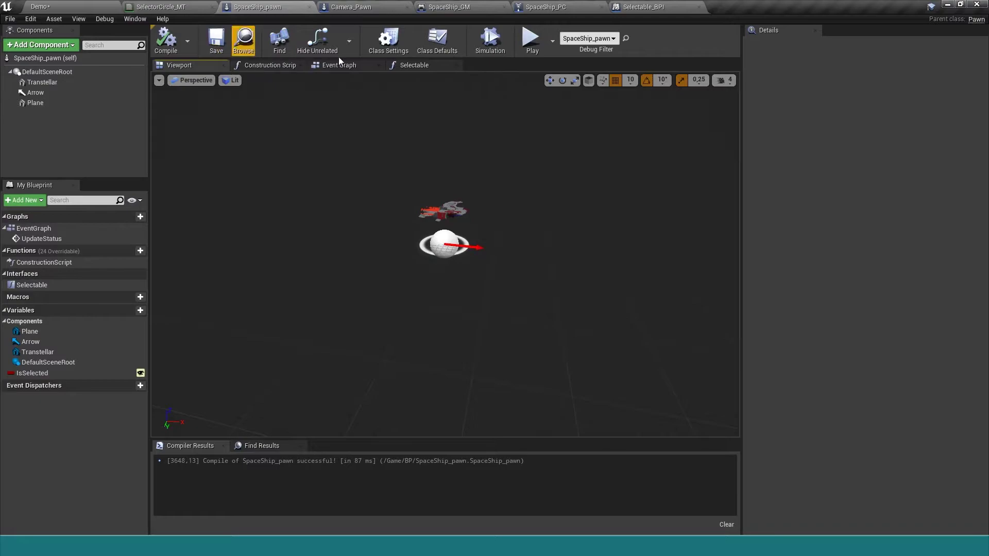
pyautogui.click(437, 44)
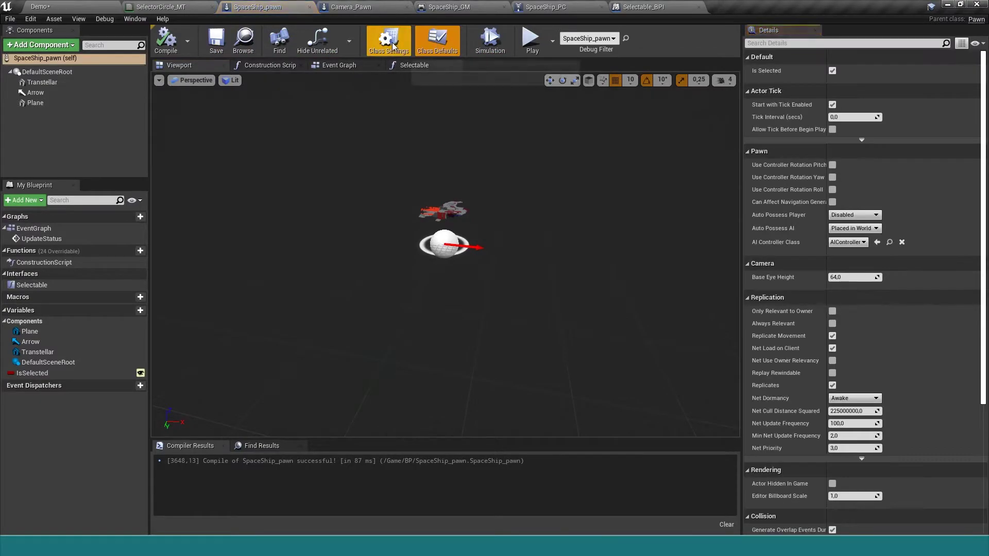
pyautogui.click(391, 43)
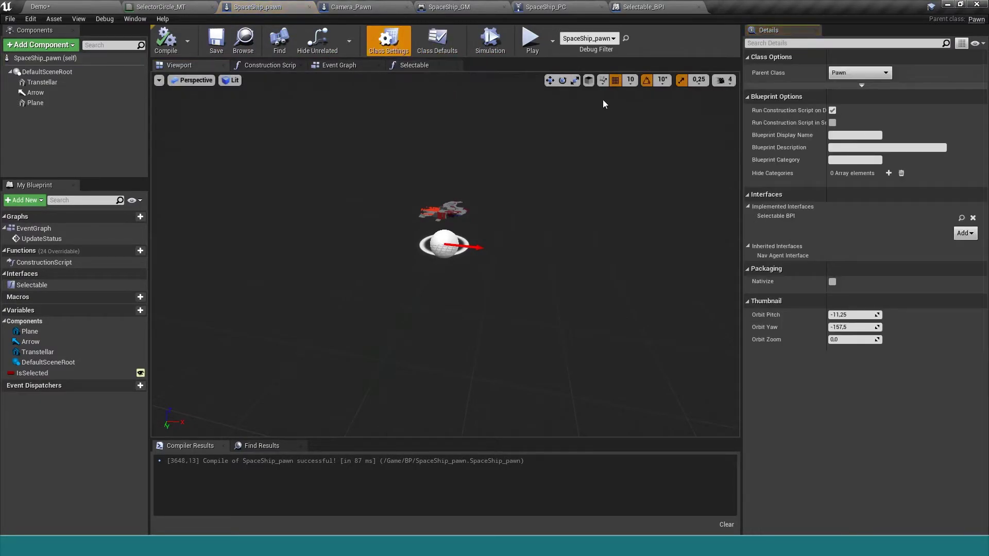
pyautogui.click(964, 232)
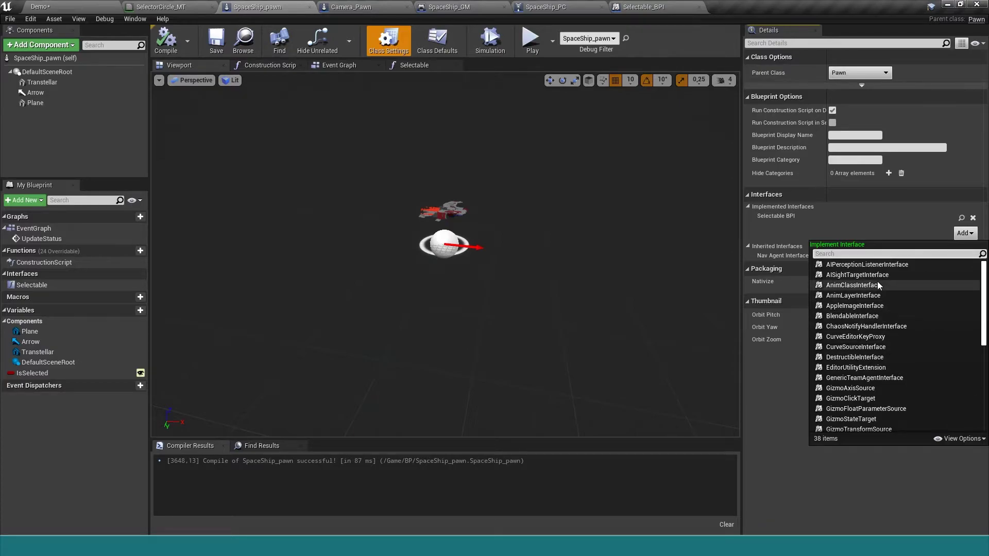
pyautogui.write('targe')
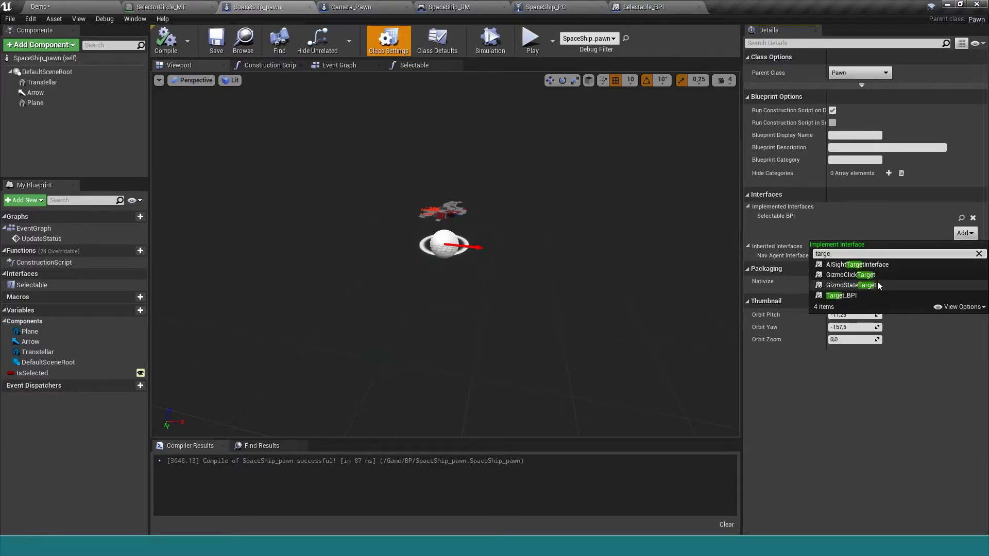
pyautogui.click(847, 296)
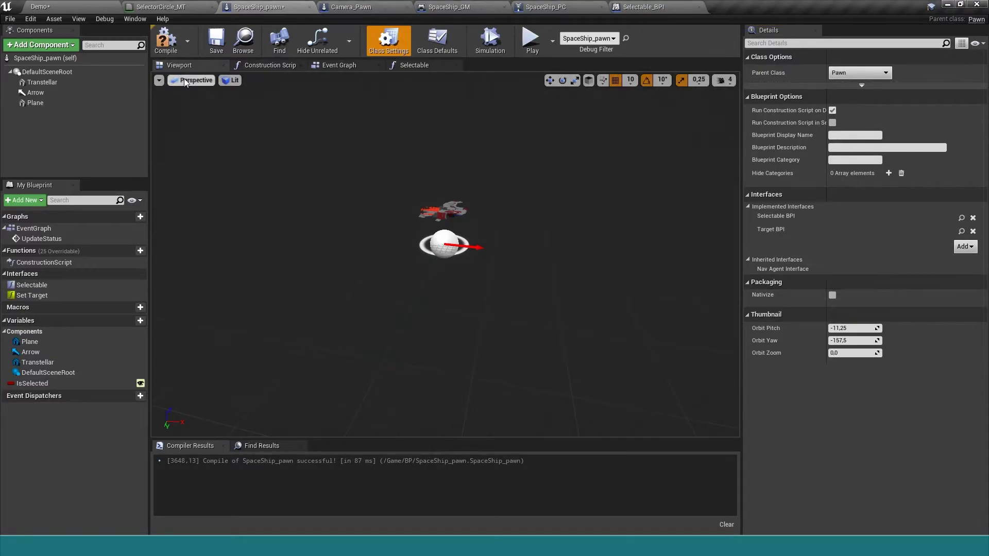
pyautogui.click(167, 50)
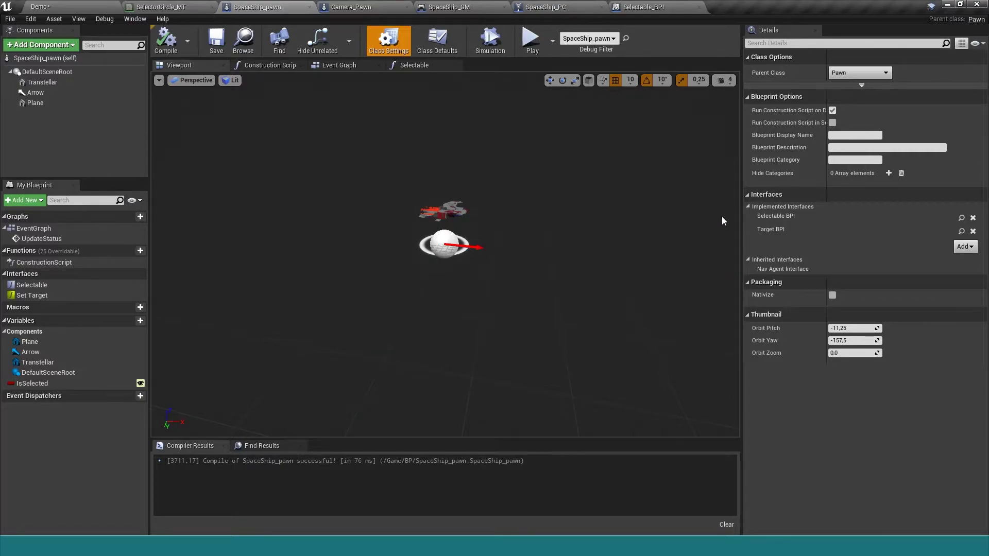
# - Check the SpaceShip_PC and SpaceShip_GM tabs, then return to SpaceShip_pawn's Event Graph
pyautogui.click(647, 8)
pyautogui.click(565, 8)
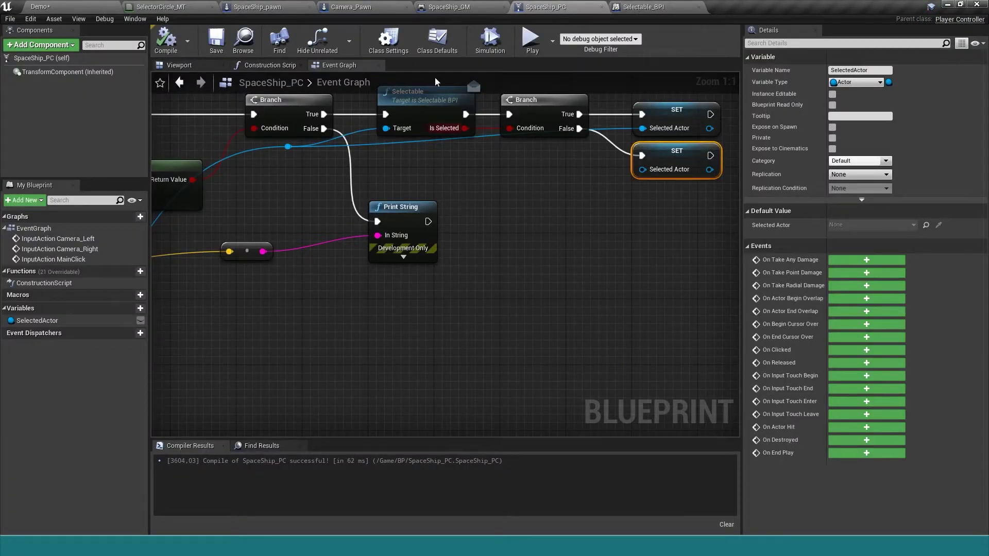
pyautogui.click(369, 9)
pyautogui.click(448, 8)
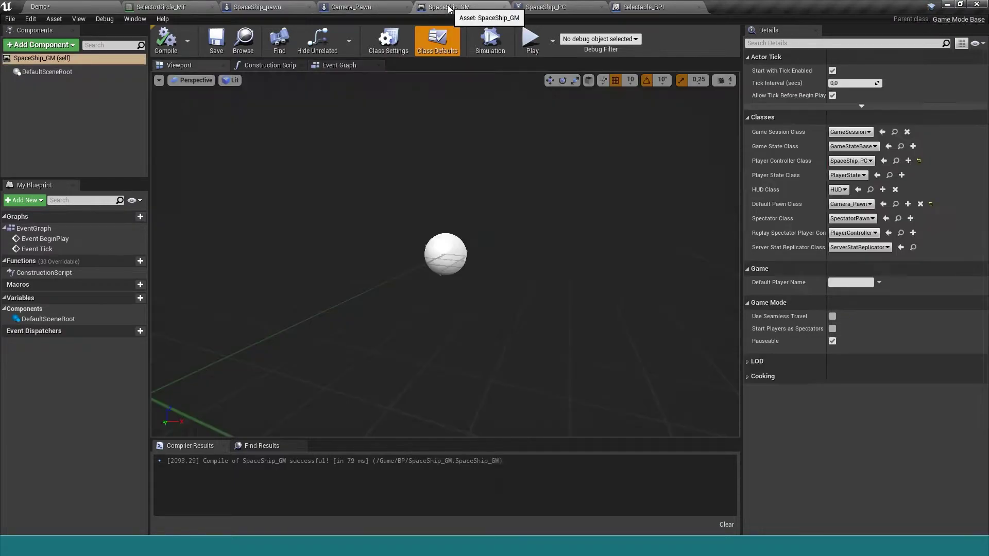
pyautogui.click(291, 8)
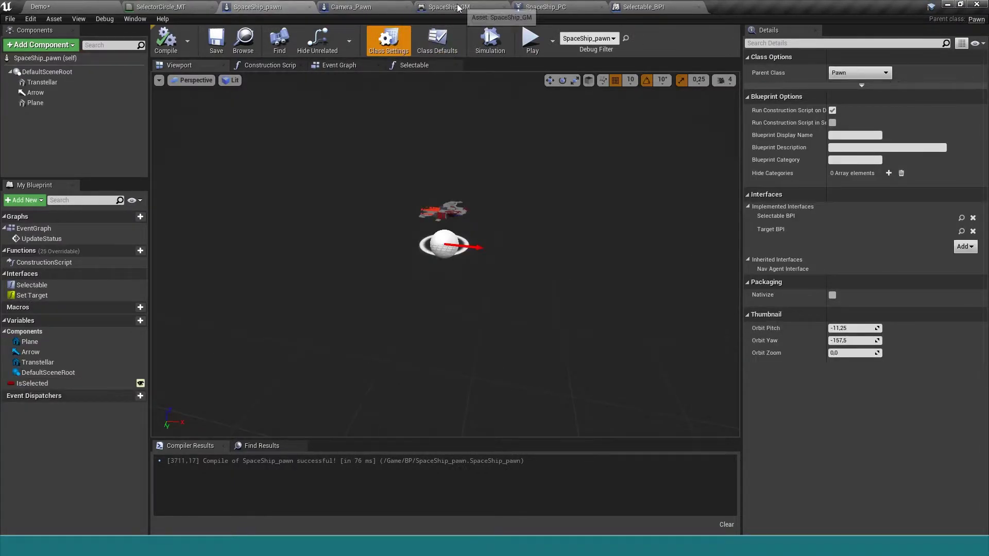
pyautogui.click(458, 7)
pyautogui.click(268, 7)
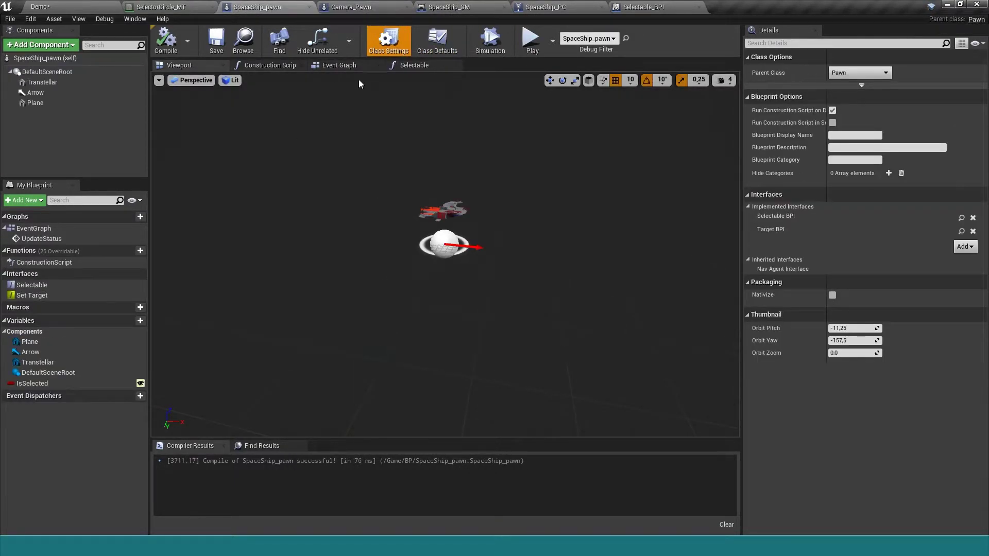
pyautogui.click(335, 66)
# - Implement the Set Target interface function as an event in SpaceShip_pawn, then compile and save
pyautogui.rightClick(47, 298)
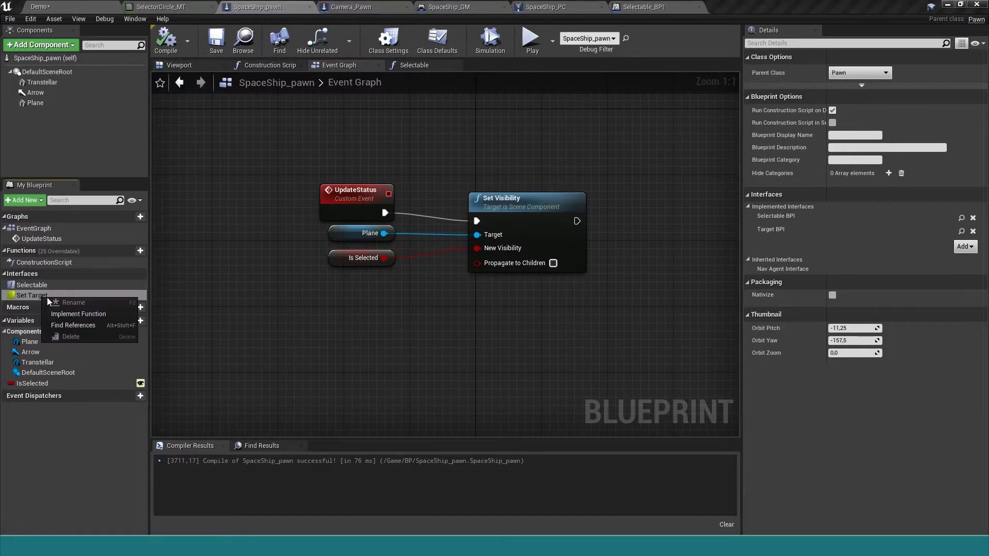
pyautogui.click(90, 315)
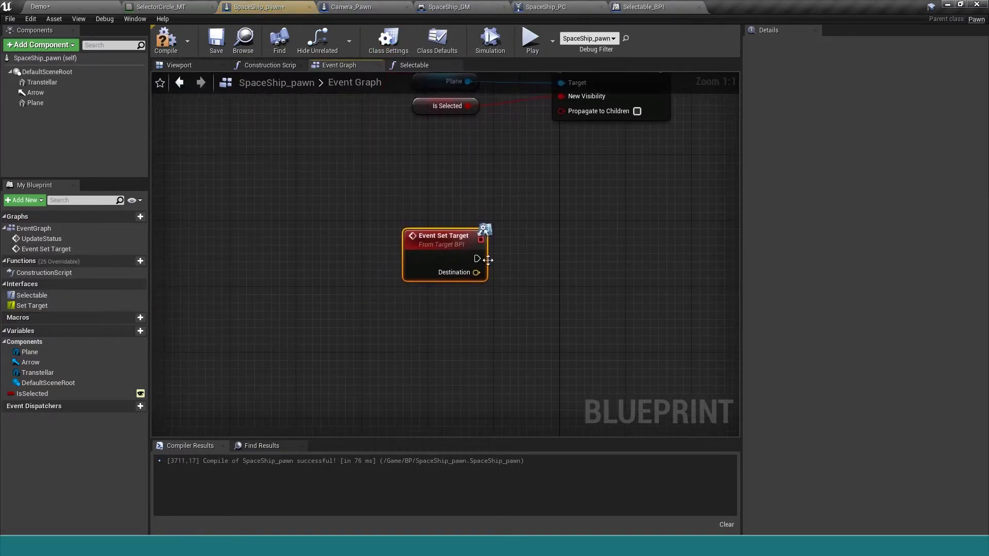
pyautogui.click(165, 38)
pyautogui.click(216, 38)
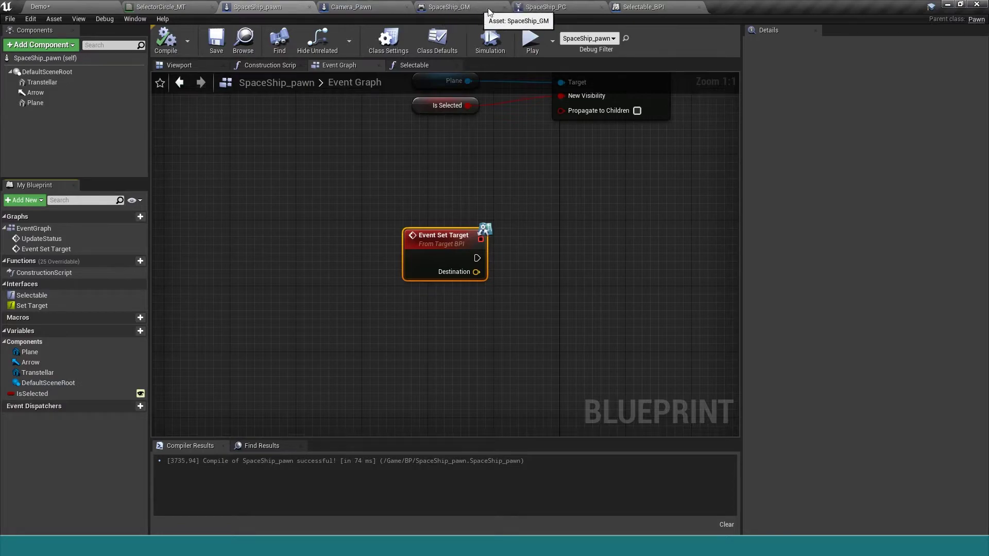
# - In SpaceShip_PC, place a Selected Actor getter and attach an Is Valid macro to it
pyautogui.click(561, 8)
pyautogui.moveTo(404, 325); pyautogui.dragTo(434, 353, button='right')
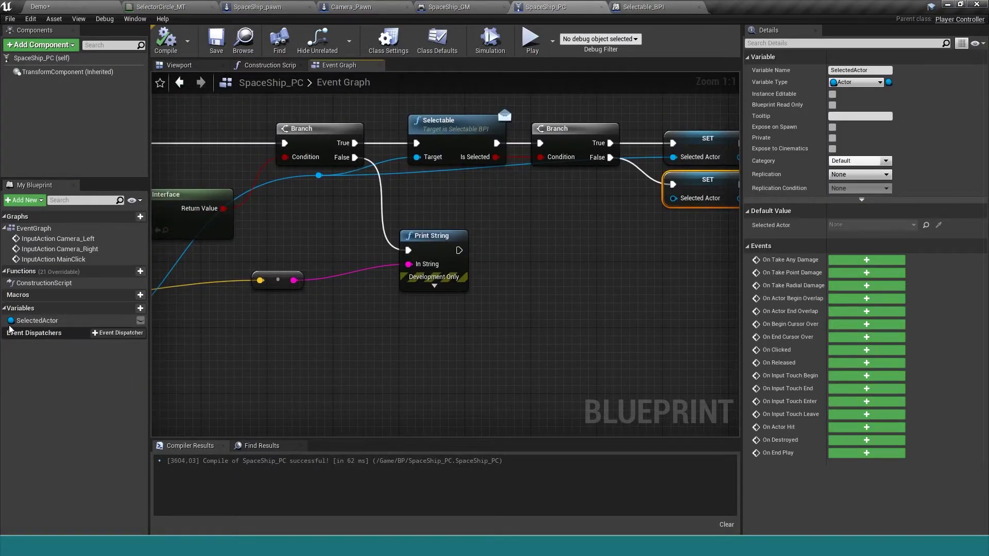
pyautogui.moveTo(37, 320); pyautogui.dragTo(456, 329)
pyautogui.click(371, 332)
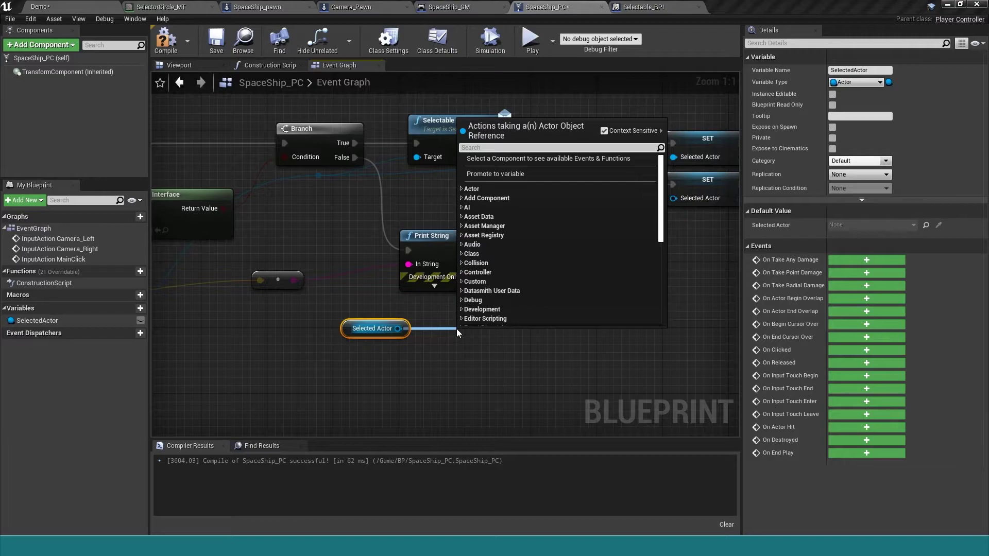
pyautogui.write('is')
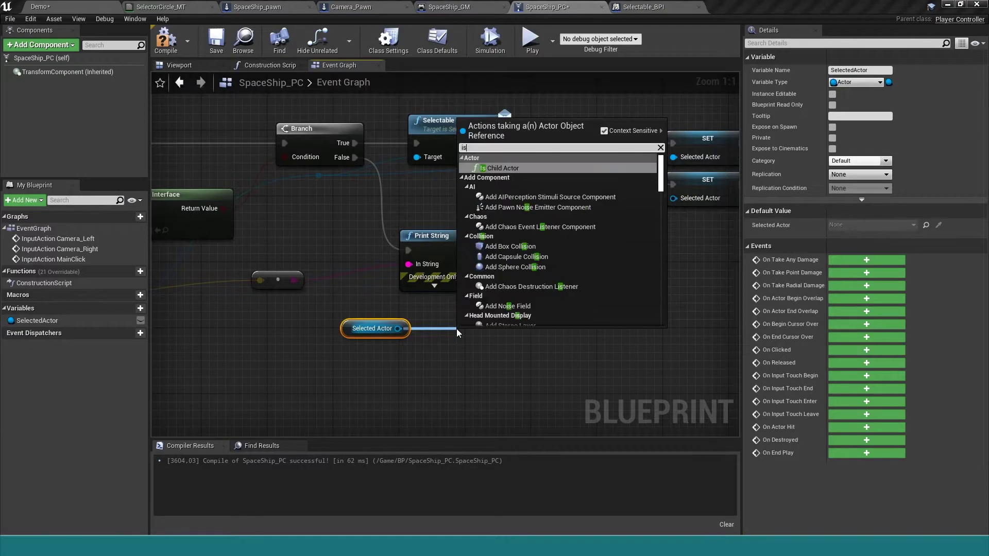
pyautogui.write('val')
pyautogui.press('Down')
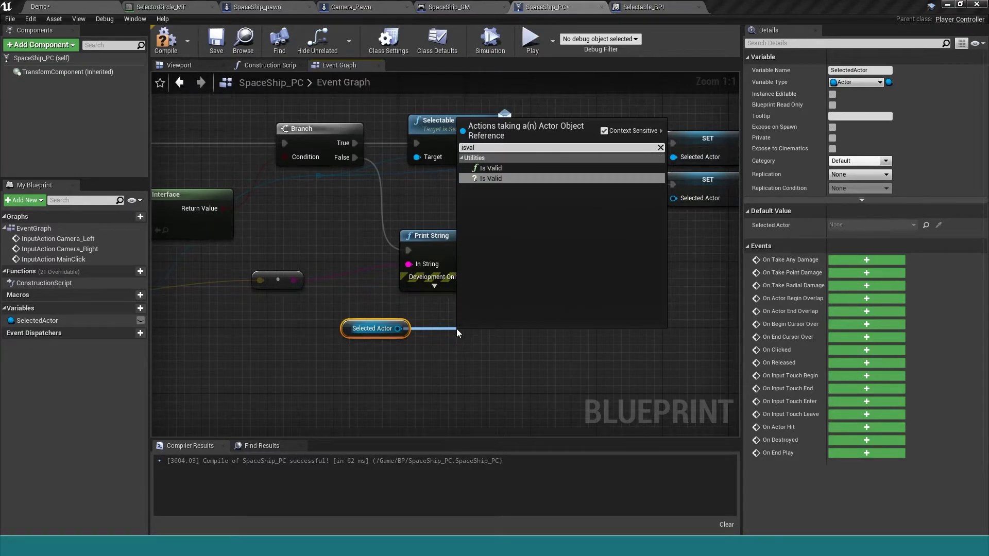
pyautogui.press('Up')
pyautogui.press('Down')
pyautogui.press('Return')
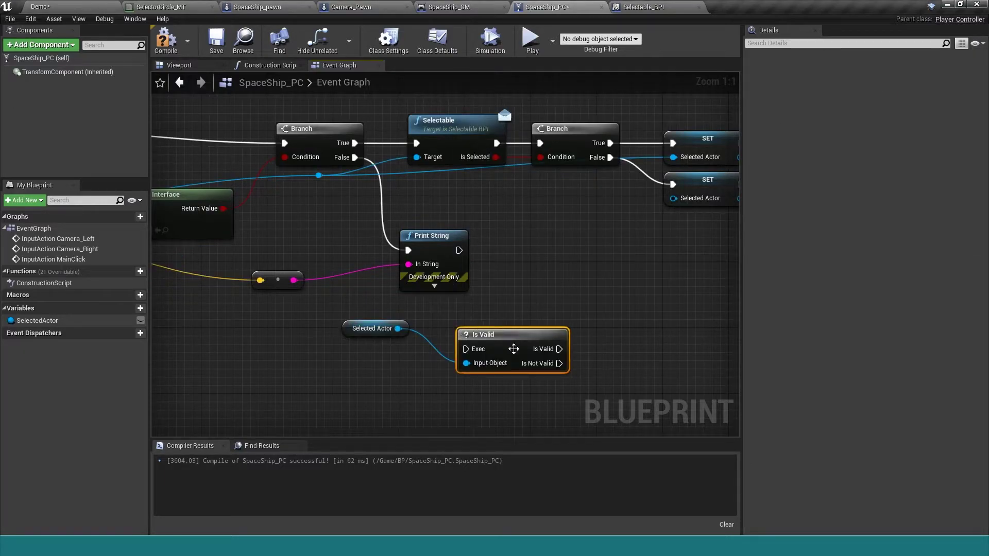
# - Run Is Valid after Print String and arrange the Selected Actor node below it
pyautogui.moveTo(514, 349); pyautogui.dragTo(547, 266)
pyautogui.moveTo(458, 250)
pyautogui.mouseDown()
pyautogui.moveTo(495, 268)
pyautogui.moveTo(536, 235)
pyautogui.mouseUp()
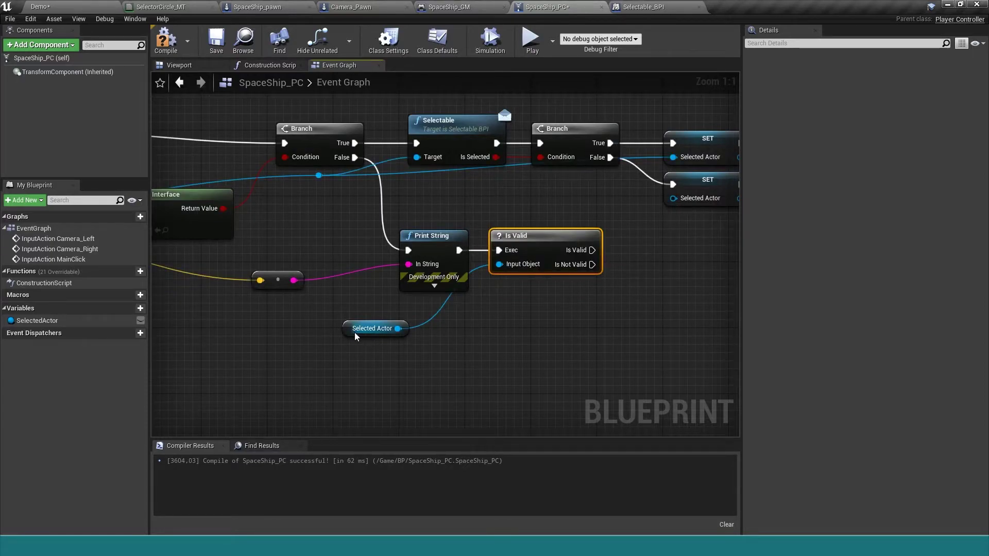
pyautogui.moveTo(355, 336); pyautogui.dragTo(413, 319)
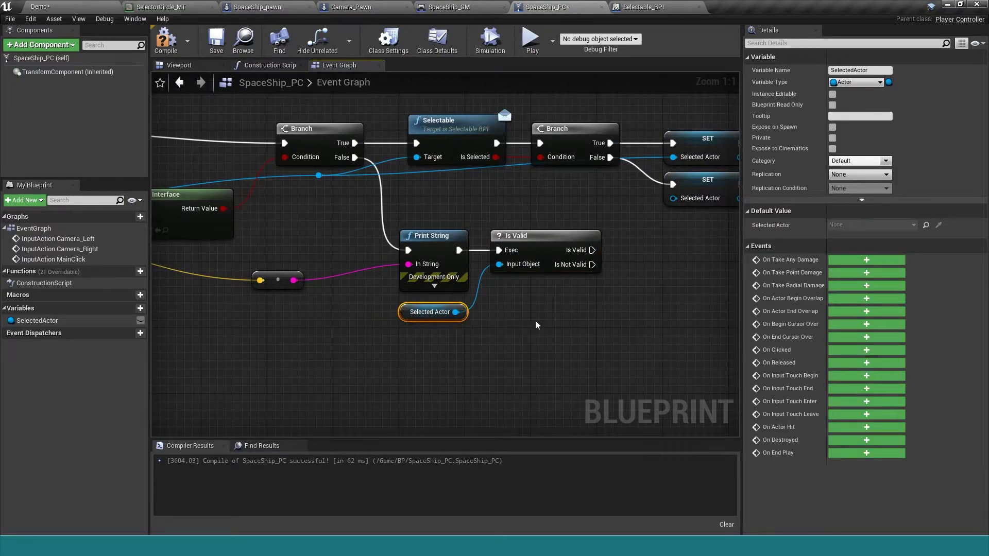
pyautogui.moveTo(536, 325); pyautogui.dragTo(401, 333, button='right')
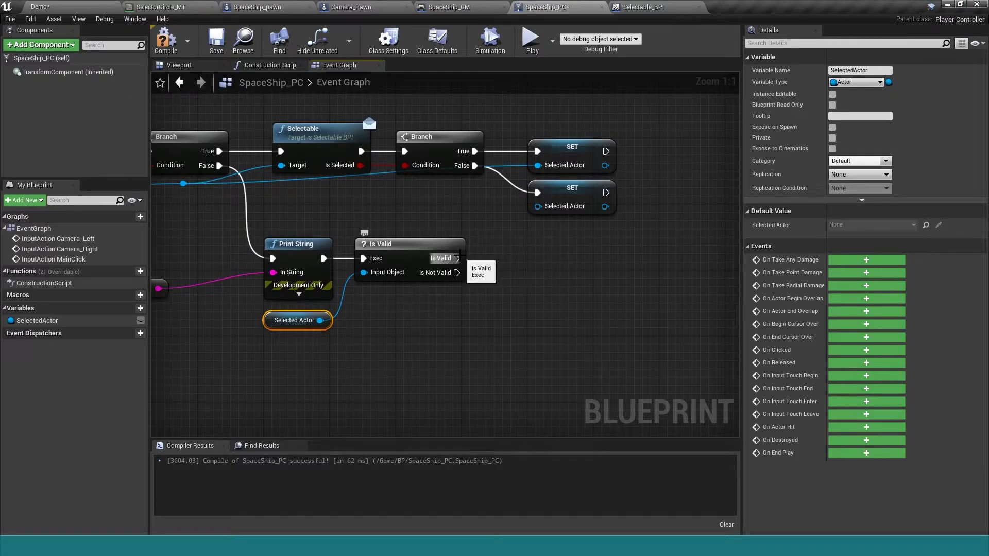
pyautogui.moveTo(458, 258); pyautogui.dragTo(517, 272)
pyautogui.click(344, 341)
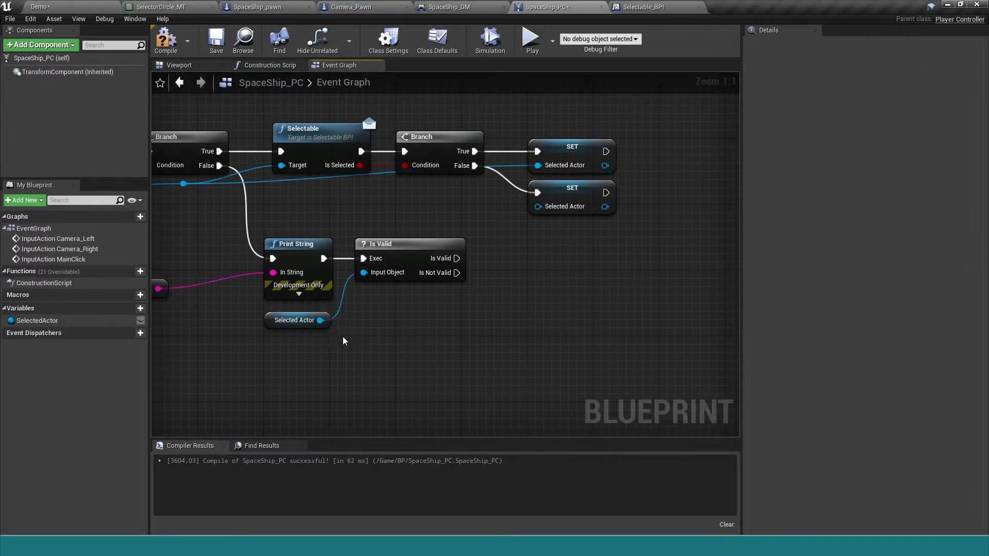
# - Add a Does Implement Interface check testing whether Selected Actor implements Target_BPI
pyautogui.moveTo(320, 320); pyautogui.dragTo(469, 325)
pyautogui.write('does')
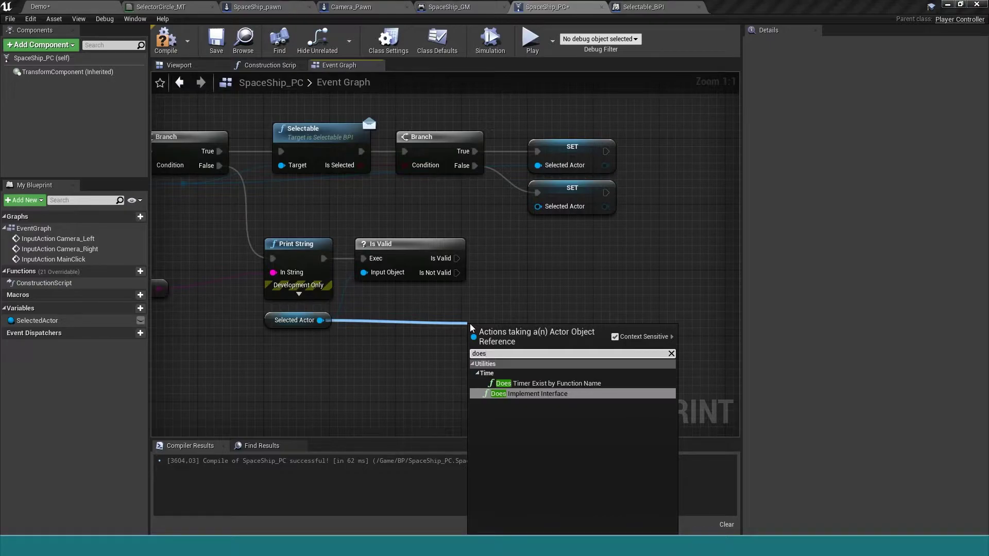
pyautogui.press('Return')
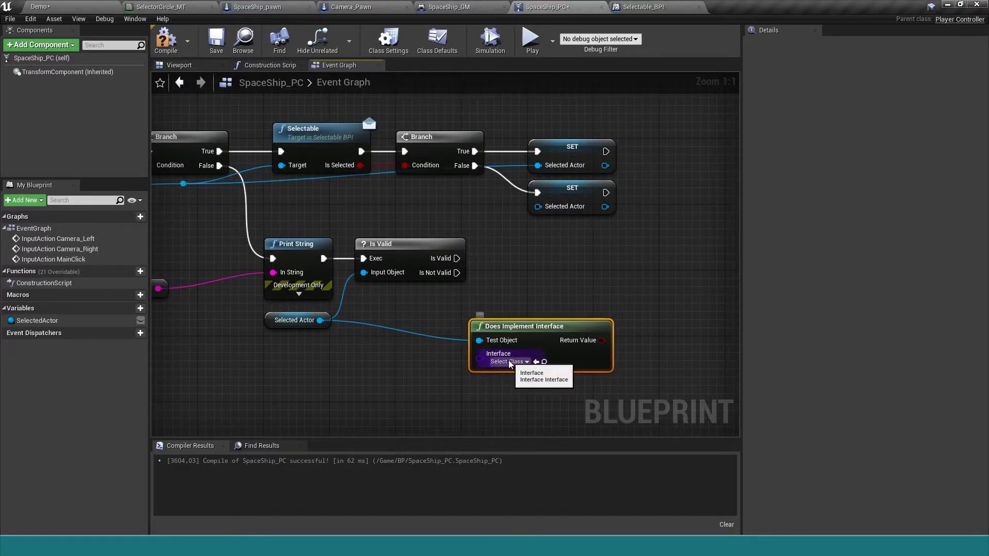
pyautogui.click(508, 362)
pyautogui.write('targe')
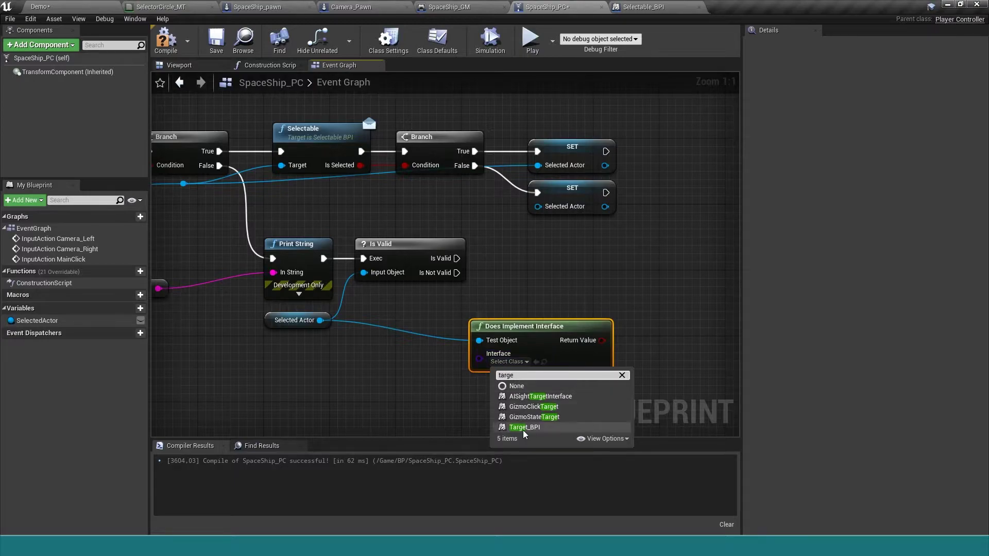
pyautogui.click(524, 427)
pyautogui.moveTo(534, 334)
pyautogui.mouseDown()
pyautogui.moveTo(460, 309)
pyautogui.moveTo(550, 304)
pyautogui.mouseUp()
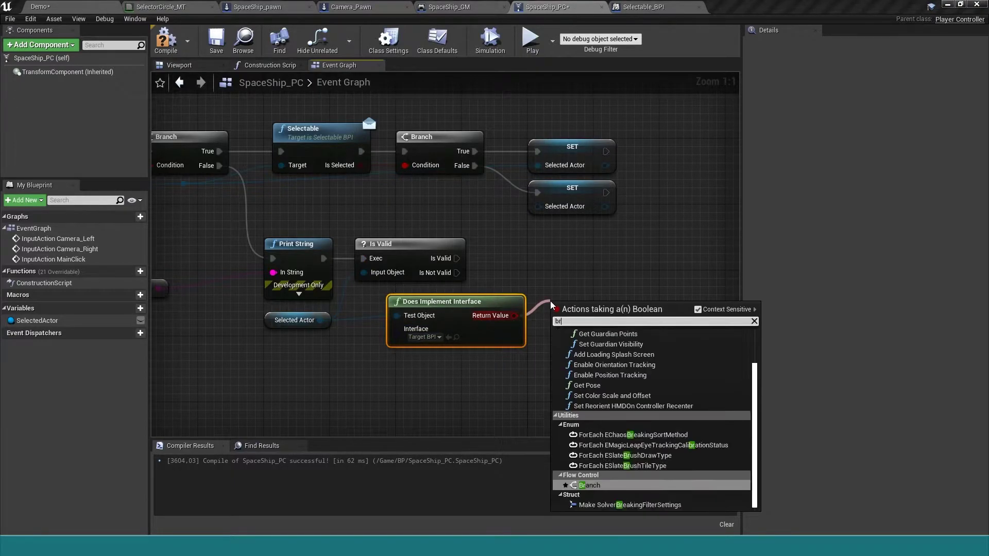
# - Add a Branch on the interface result, executed from Is Valid's valid output
pyautogui.write('branch')
pyautogui.press('Return')
pyautogui.moveTo(456, 258)
pyautogui.mouseDown()
pyautogui.moveTo(563, 325)
pyautogui.moveTo(556, 244)
pyautogui.mouseUp()
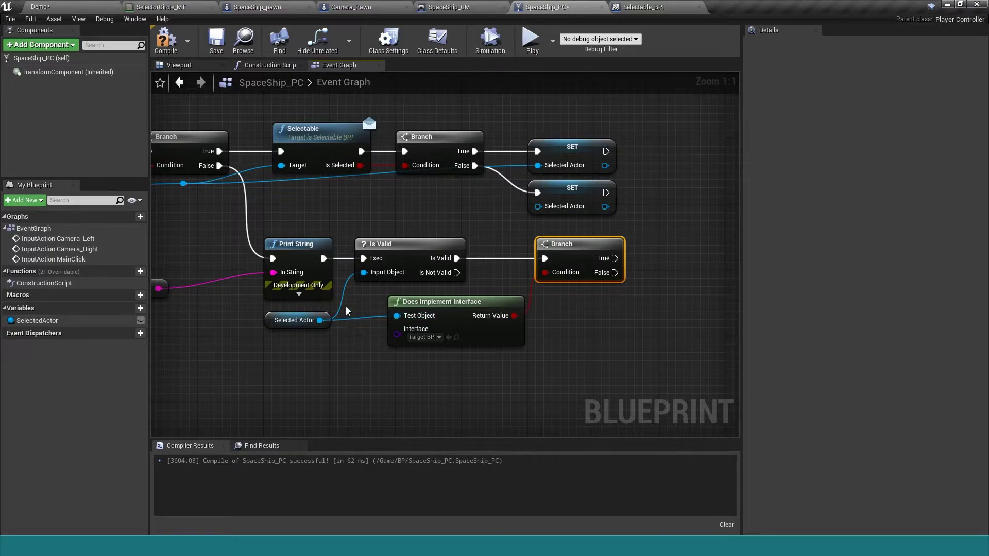
pyautogui.moveTo(320, 319)
pyautogui.mouseDown()
pyautogui.moveTo(333, 332)
pyautogui.moveTo(647, 341)
pyautogui.mouseUp()
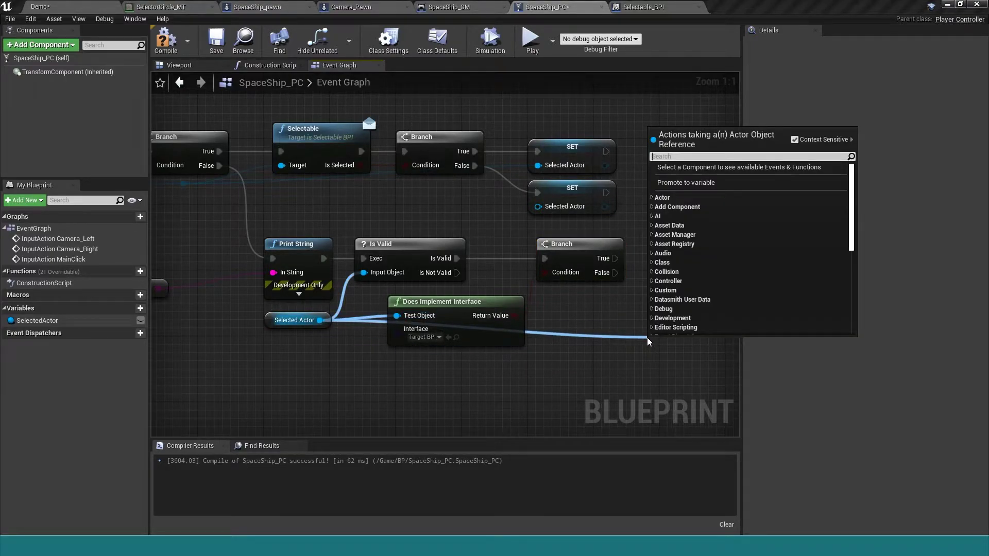
# - Place a Set Target (Target BPI) node and run it from the Branch's True output
pyautogui.write('tar')
pyautogui.press('Return')
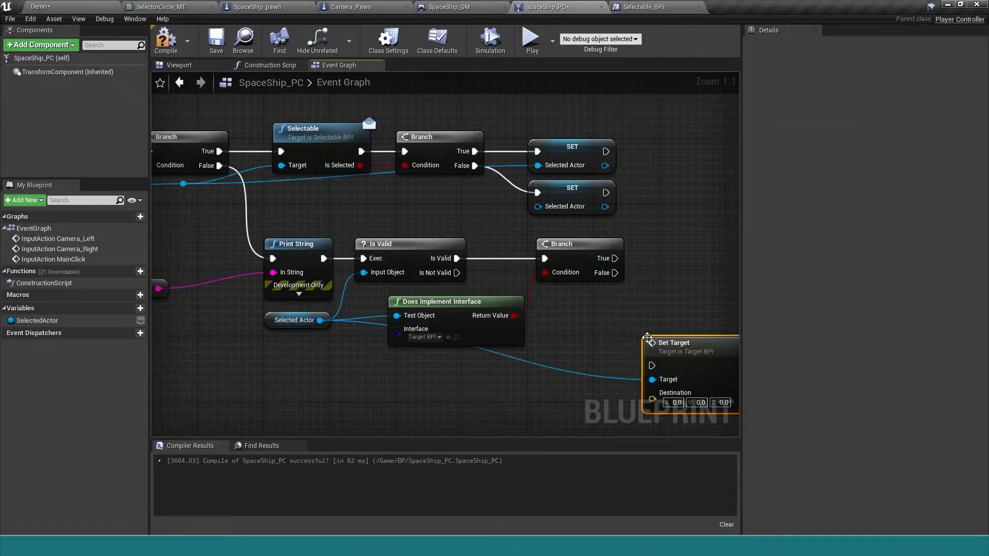
pyautogui.moveTo(612, 258); pyautogui.dragTo(651, 365)
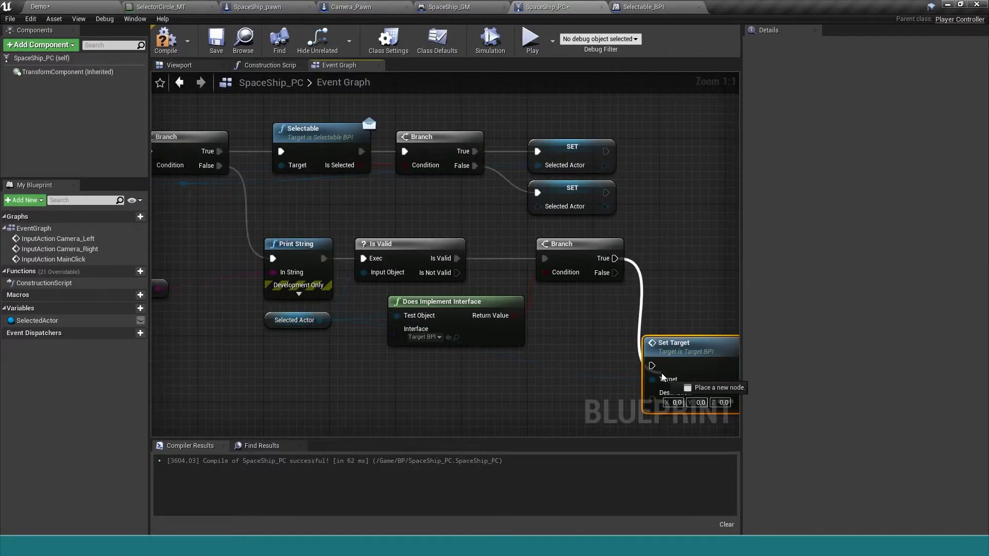
pyautogui.moveTo(676, 356); pyautogui.dragTo(597, 207, button='right')
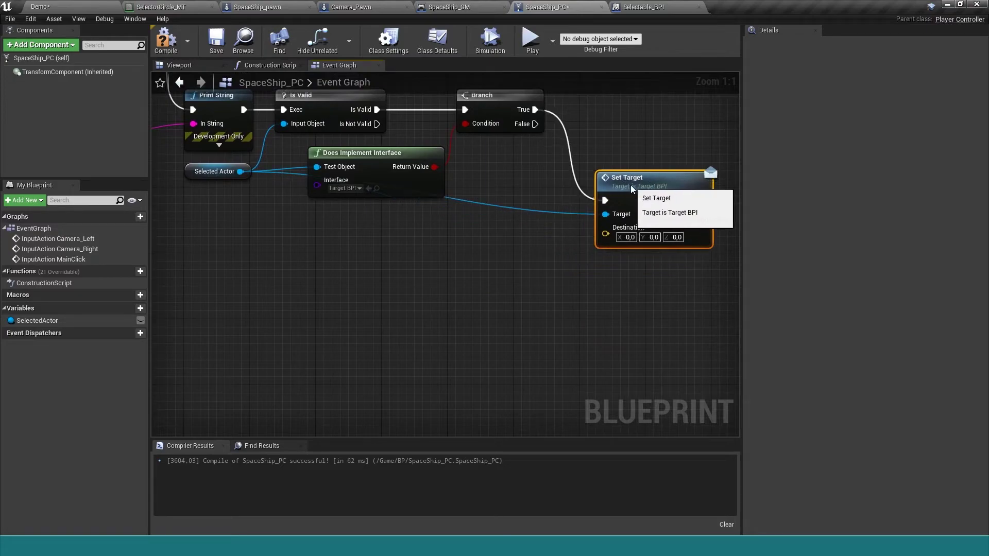
# - Feed Break Hit Result's Impact Point into Set Target's Destination, then compile and save SpaceShip_PC
pyautogui.moveTo(371, 252); pyautogui.dragTo(452, 276, button='right')
pyautogui.scroll(-3, 309, 225)
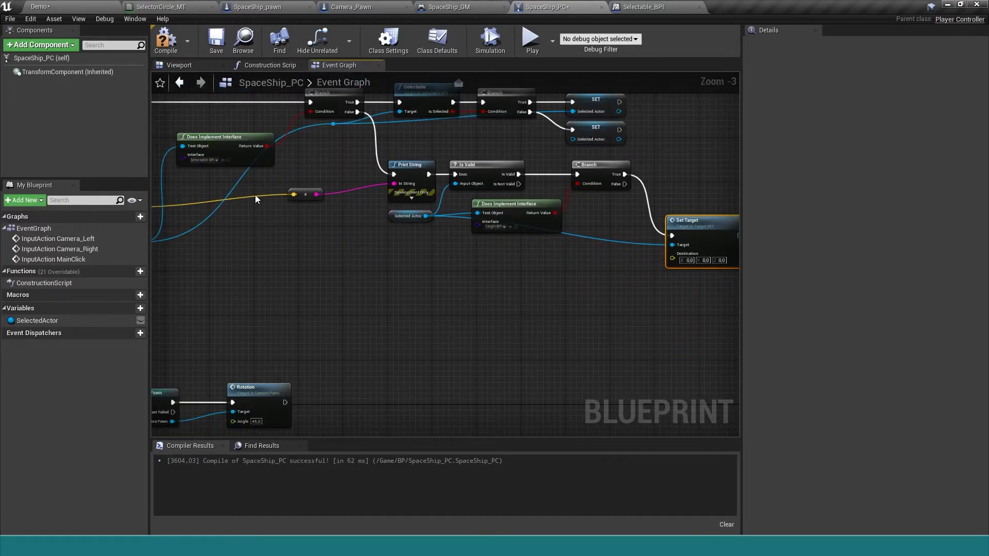
pyautogui.moveTo(276, 203); pyautogui.dragTo(281, 199, button='right')
pyautogui.moveTo(175, 206); pyautogui.dragTo(294, 218, button='right')
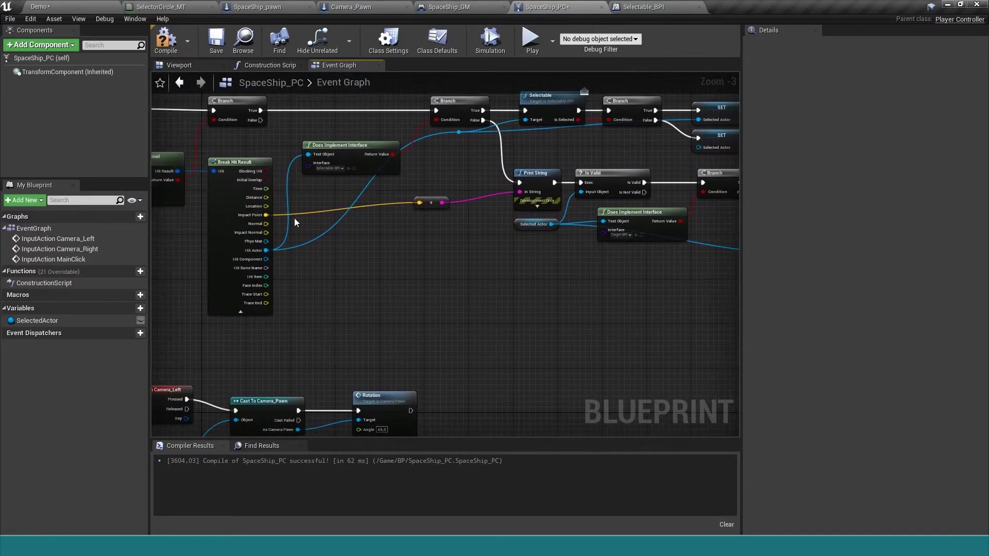
pyautogui.moveTo(265, 215)
pyautogui.mouseDown()
pyautogui.moveTo(736, 314)
pyautogui.moveTo(404, 263)
pyautogui.mouseUp()
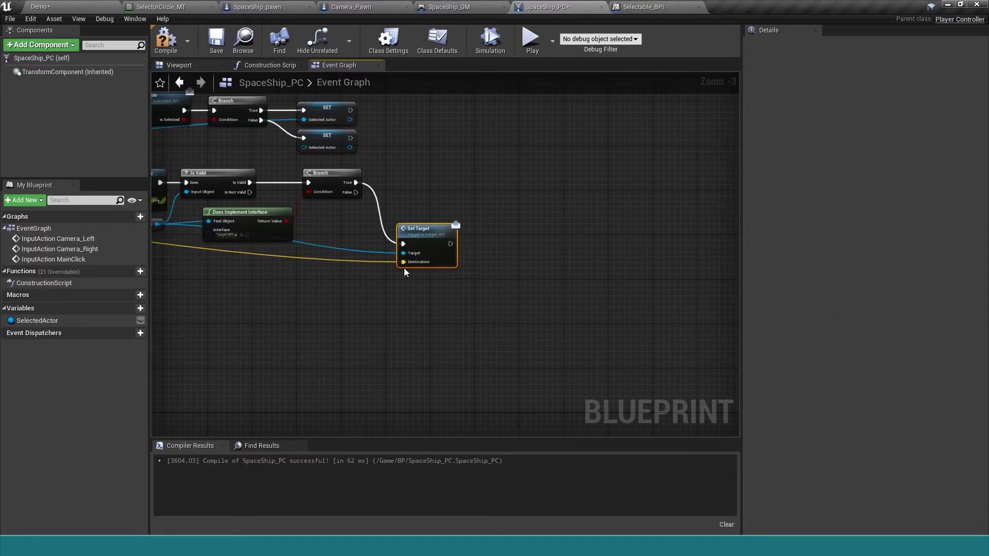
pyautogui.click(166, 39)
pyautogui.click(216, 39)
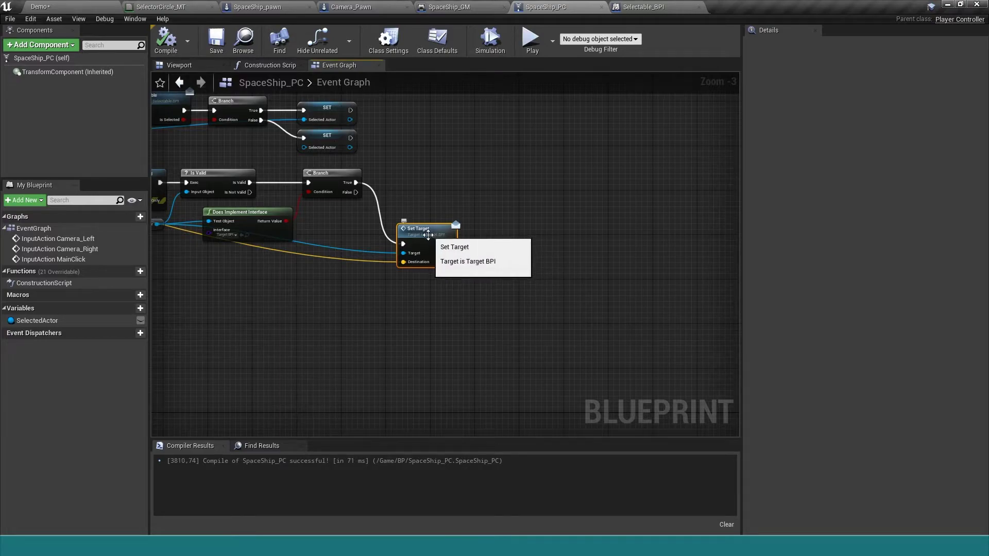
# - In SpaceShip_pawn's graph, add a Default Scene Root reference feeding a Move Component To node
pyautogui.click(302, 10)
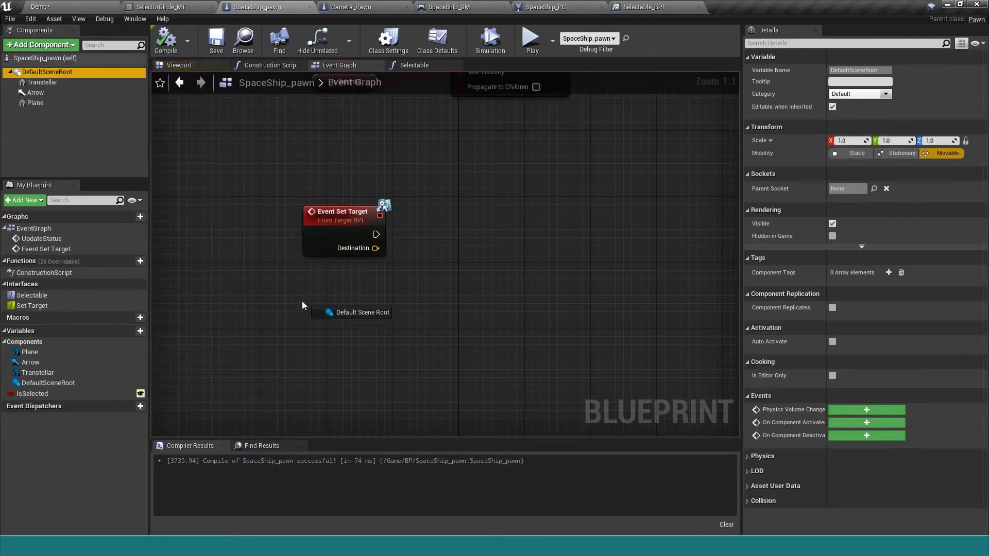
pyautogui.moveTo(50, 76); pyautogui.dragTo(309, 316)
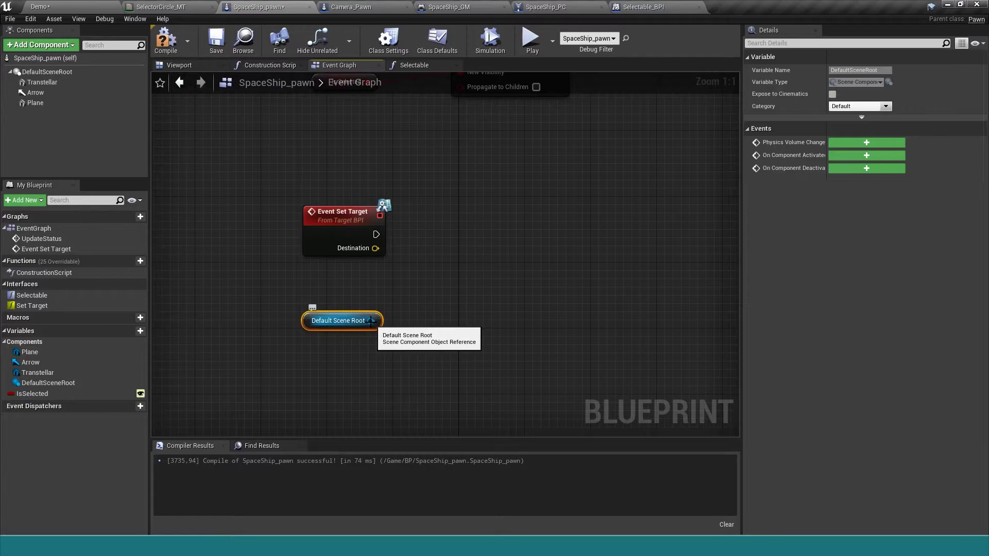
pyautogui.moveTo(371, 320); pyautogui.dragTo(457, 296)
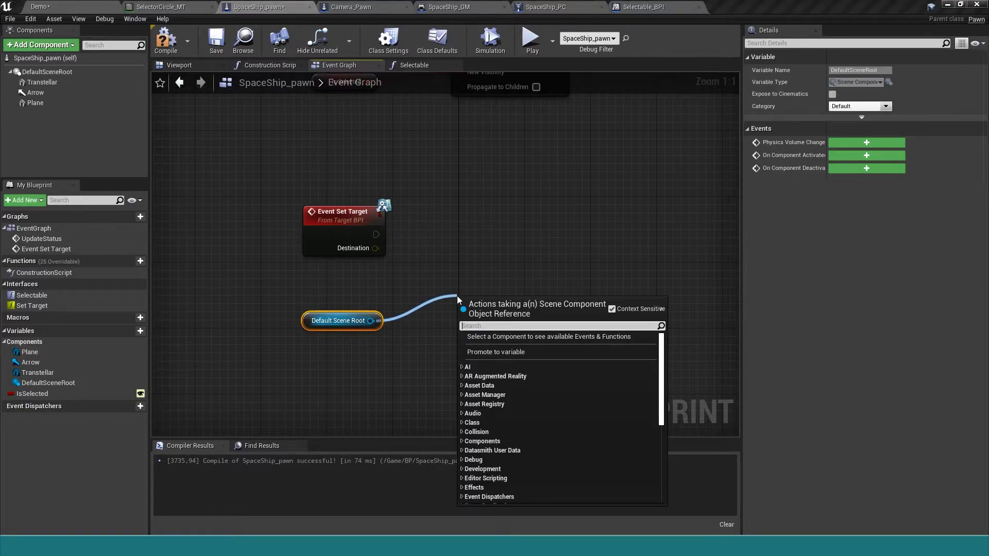
pyautogui.write('move')
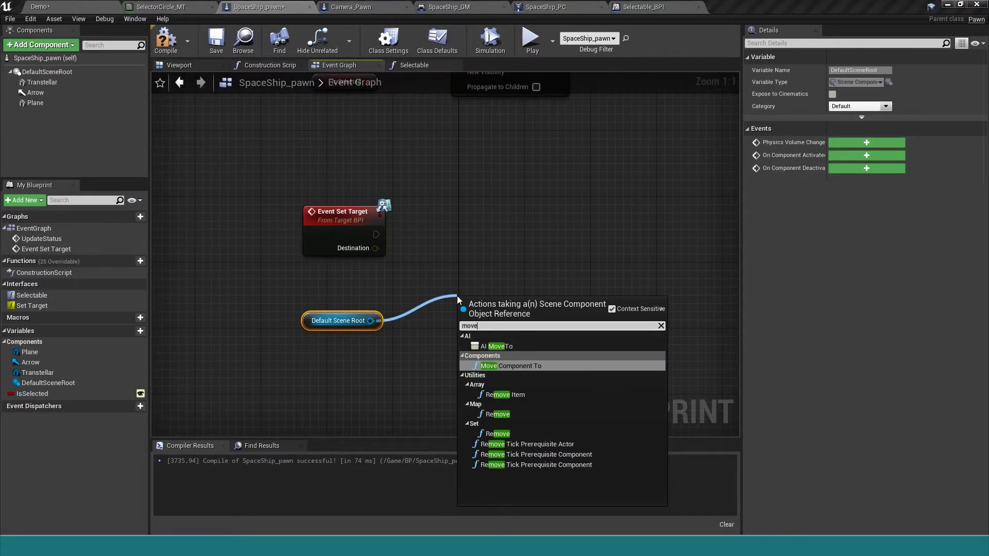
pyautogui.press('Return')
pyautogui.moveTo(497, 301); pyautogui.dragTo(546, 218)
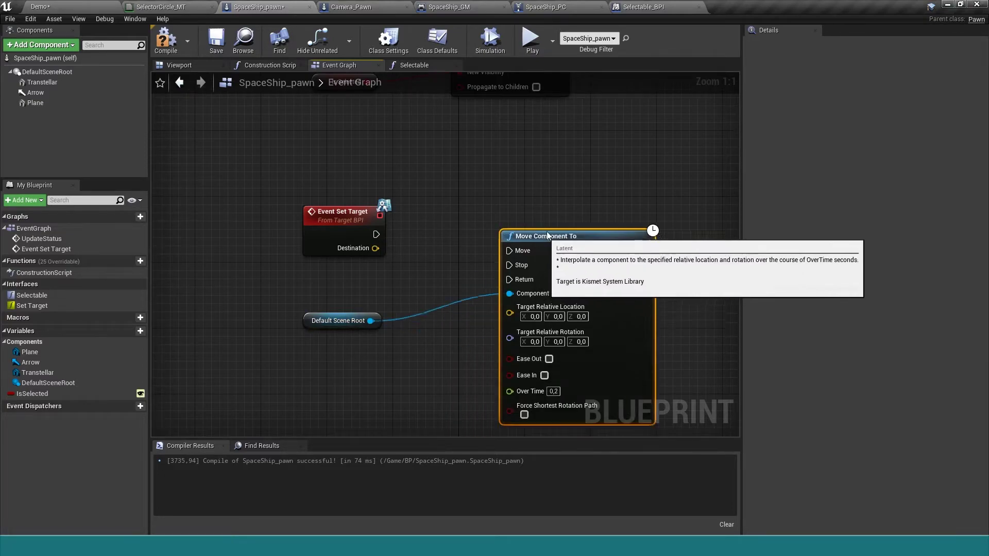
# - Trigger Move Component To from Event Set Target with Destination as Target Relative Location; compile and save
pyautogui.moveTo(376, 235); pyautogui.dragTo(518, 234)
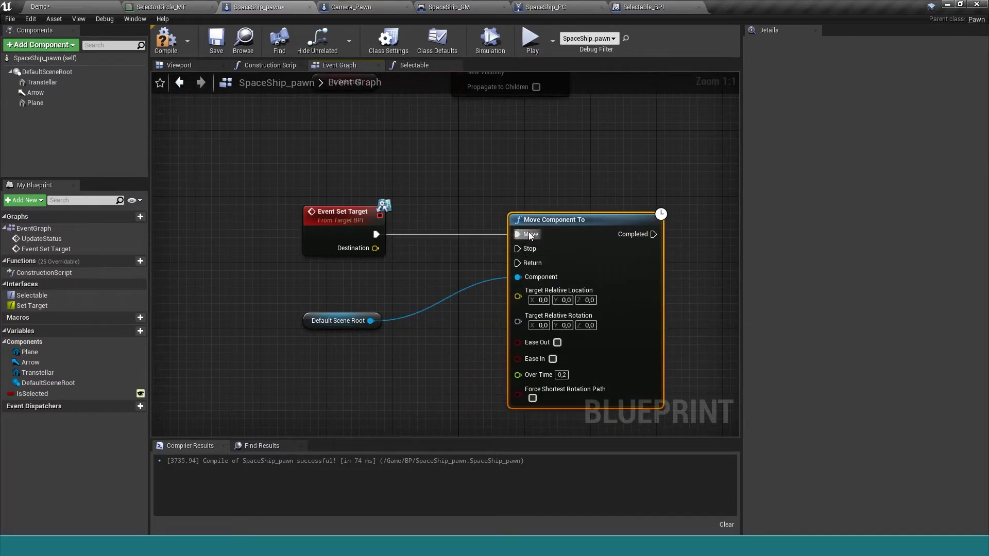
pyautogui.moveTo(579, 221); pyautogui.dragTo(621, 221)
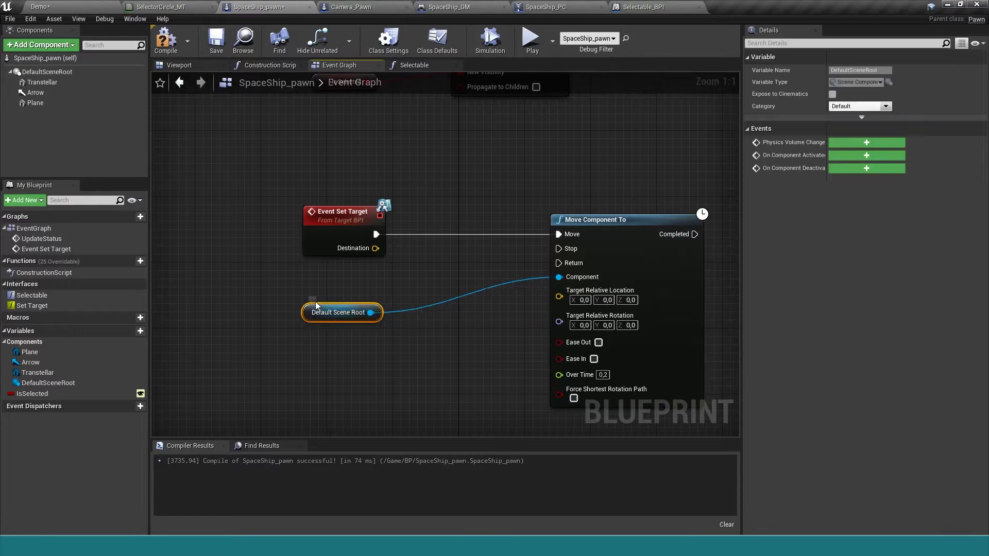
pyautogui.moveTo(320, 326); pyautogui.dragTo(329, 293)
pyautogui.moveTo(376, 249); pyautogui.dragTo(560, 300)
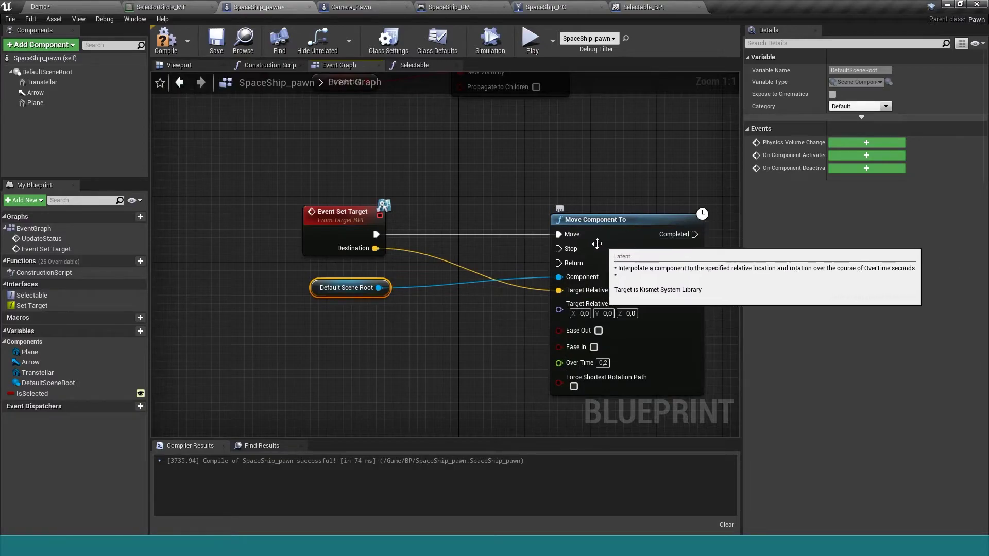
pyautogui.click(165, 41)
pyautogui.click(213, 46)
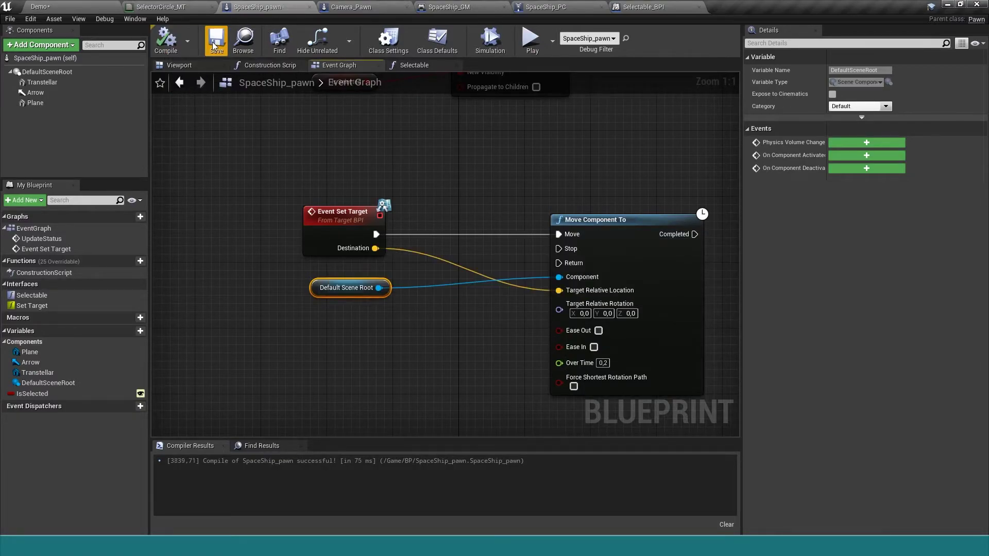
# - Play the level, select the spaceship, and send it to a dozen floor spots before stopping
pyautogui.click(530, 41)
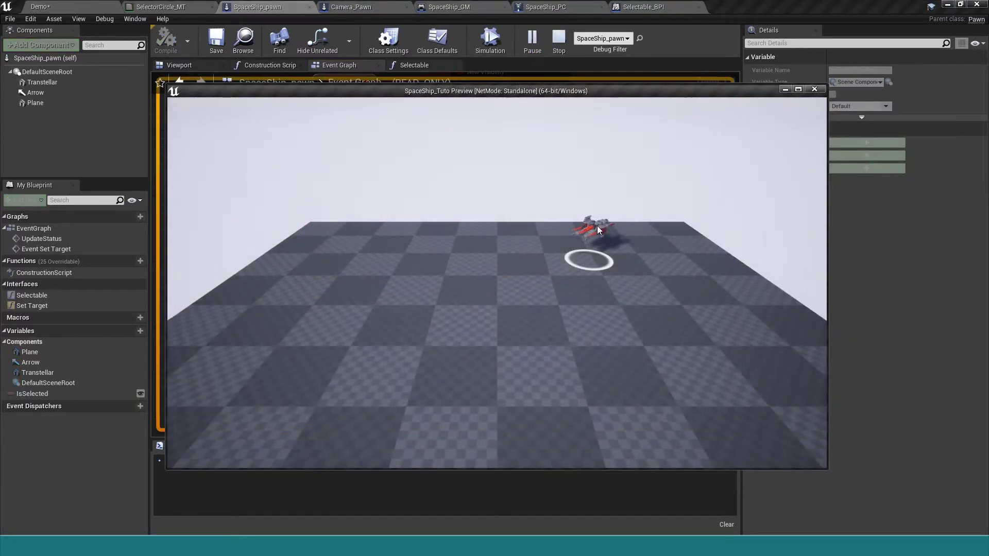
pyautogui.click(594, 230)
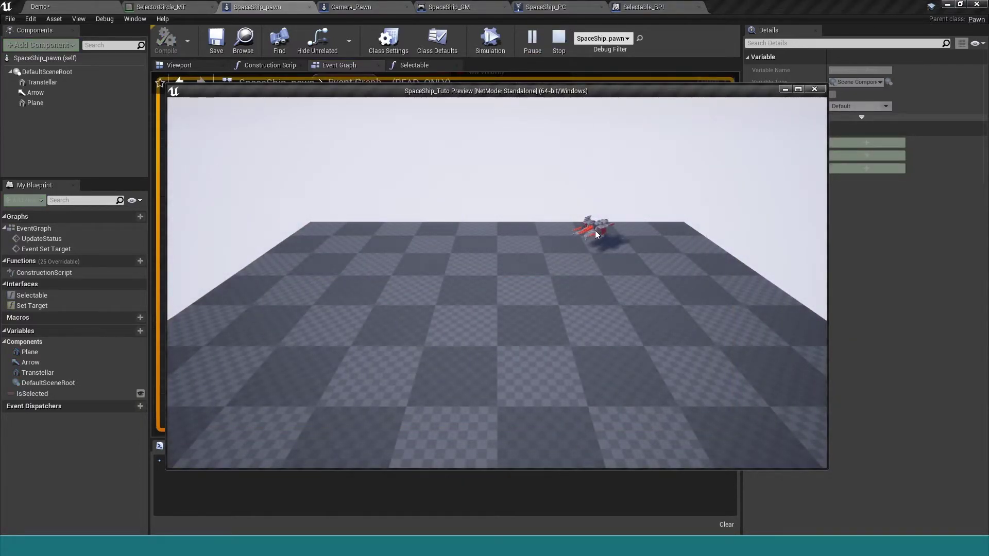
pyautogui.click(595, 230)
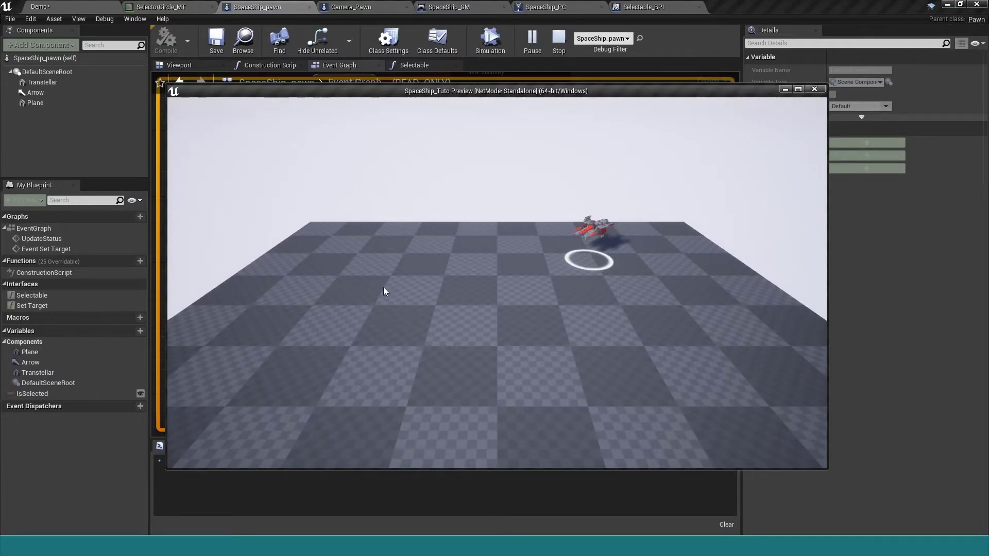
pyautogui.click(368, 291)
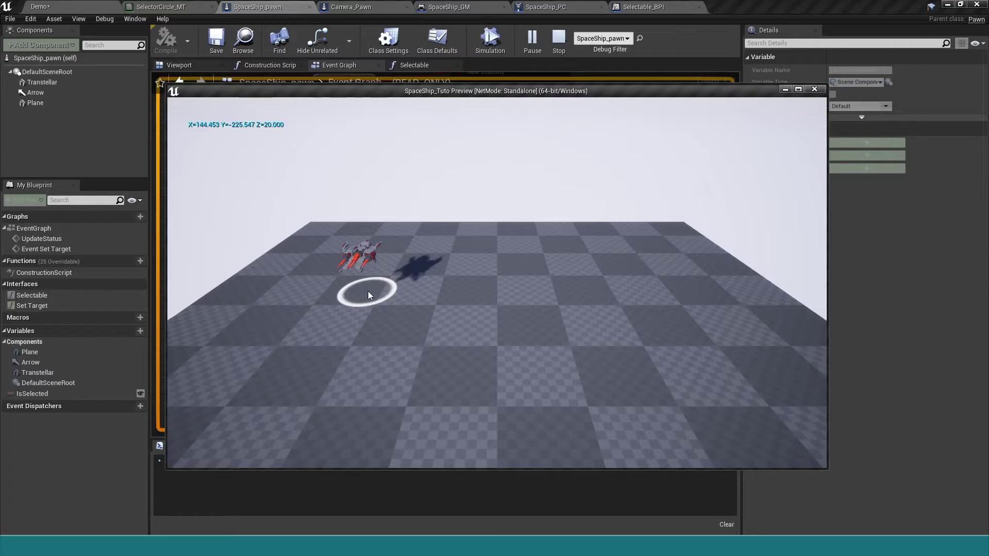
pyautogui.click(685, 327)
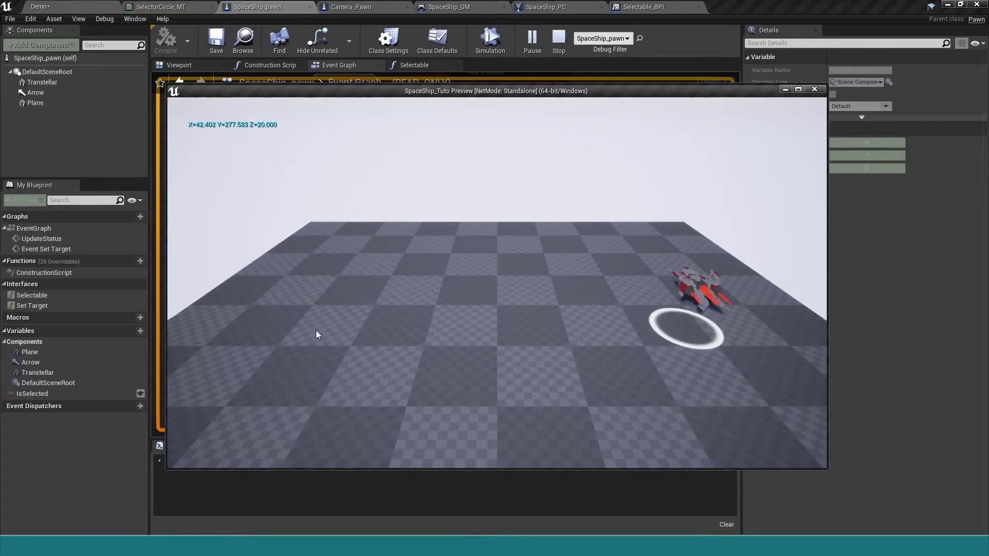
pyautogui.click(246, 326)
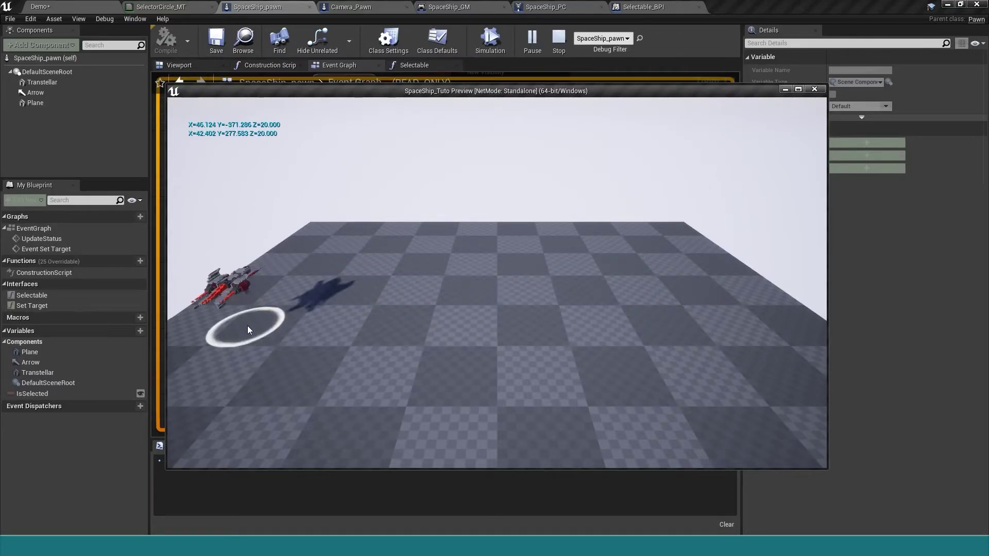
pyautogui.click(532, 247)
pyautogui.click(739, 332)
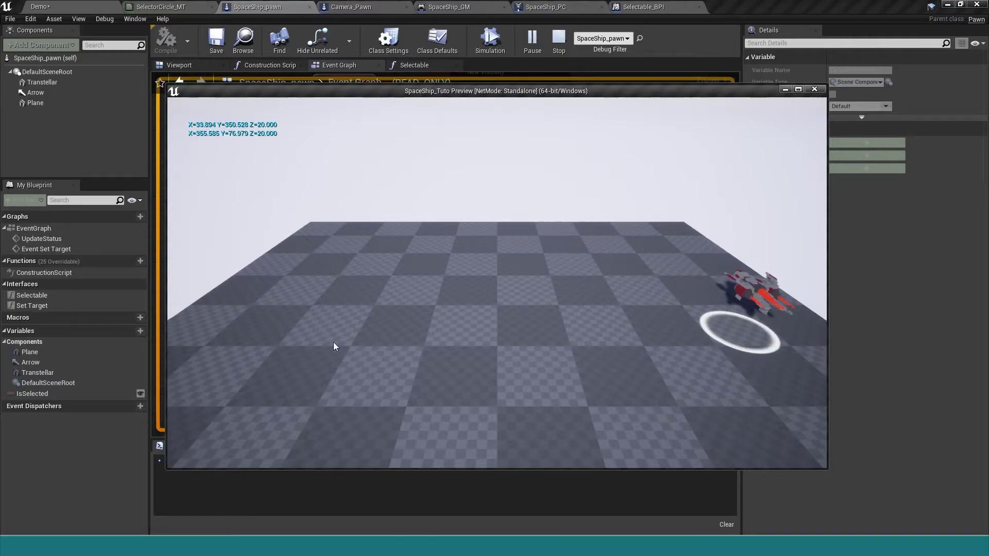
pyautogui.click(277, 325)
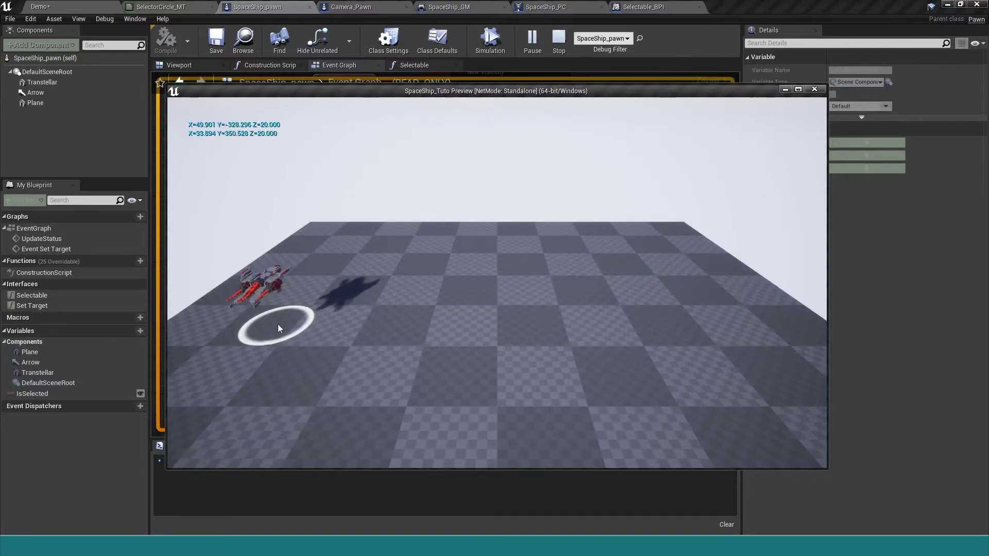
pyautogui.click(597, 258)
pyautogui.click(638, 287)
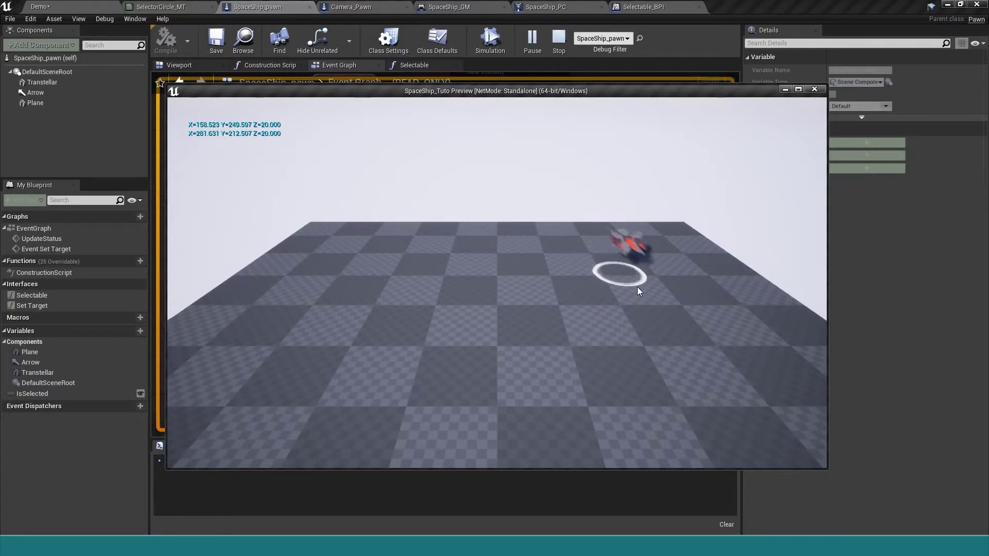
pyautogui.click(262, 291)
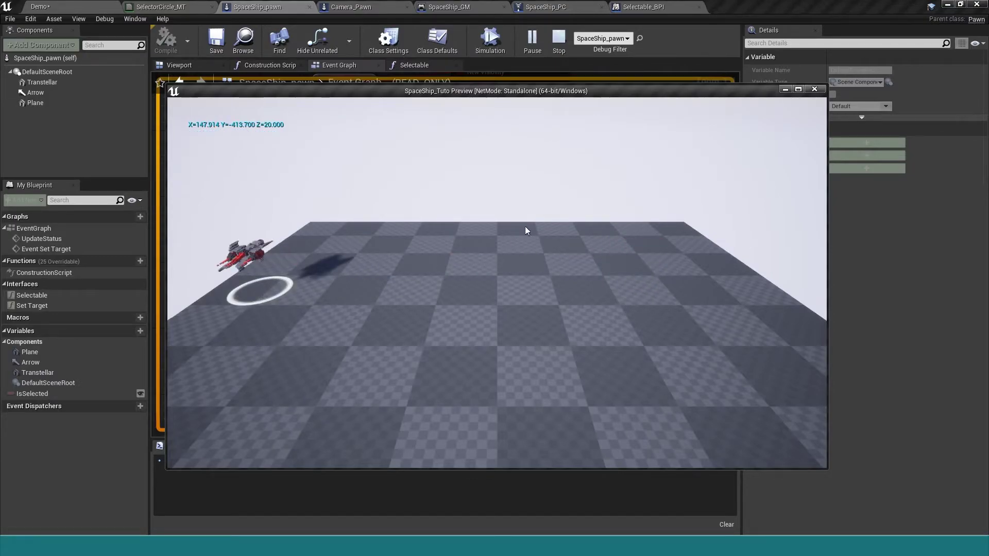
pyautogui.click(672, 229)
pyautogui.click(227, 388)
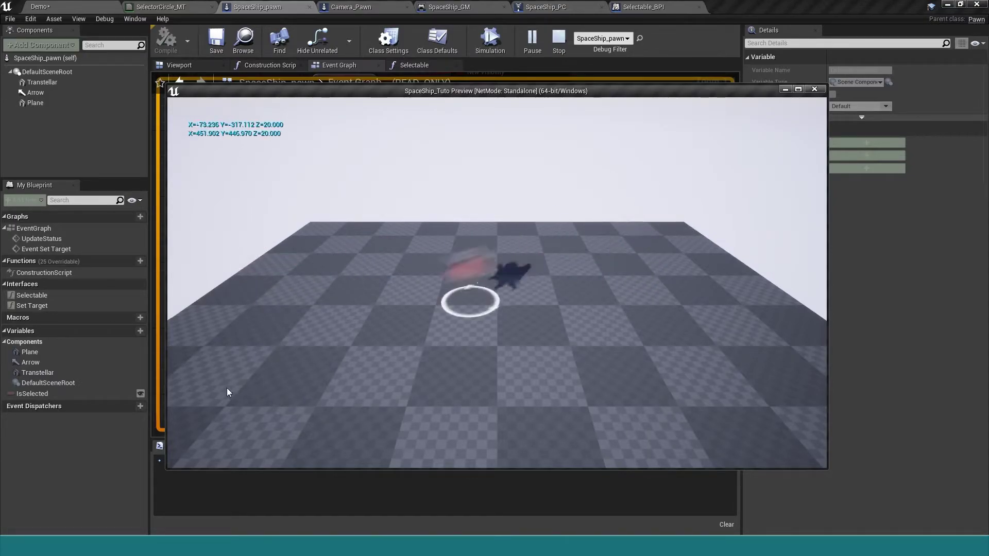
pyautogui.click(671, 320)
pyautogui.click(741, 363)
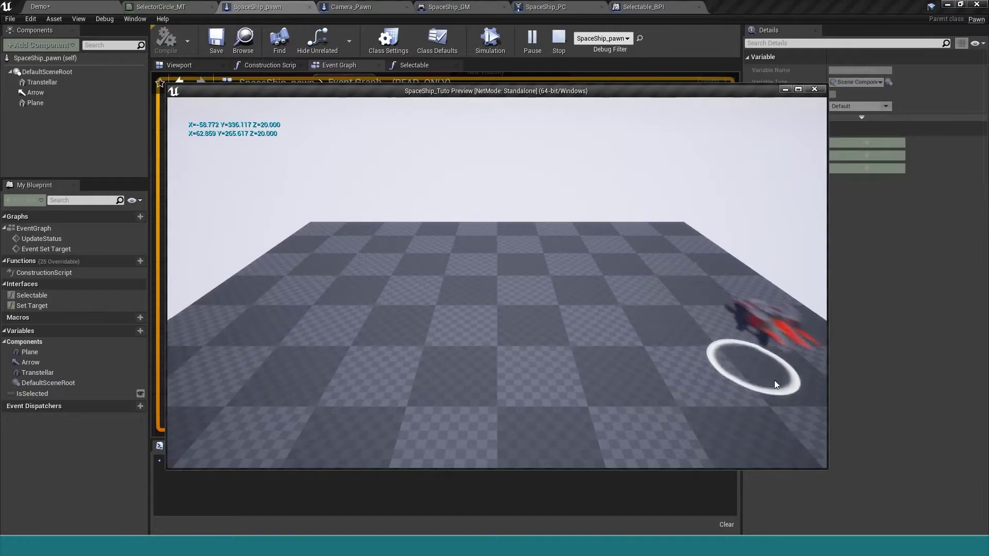
pyautogui.click(774, 380)
pyautogui.click(336, 251)
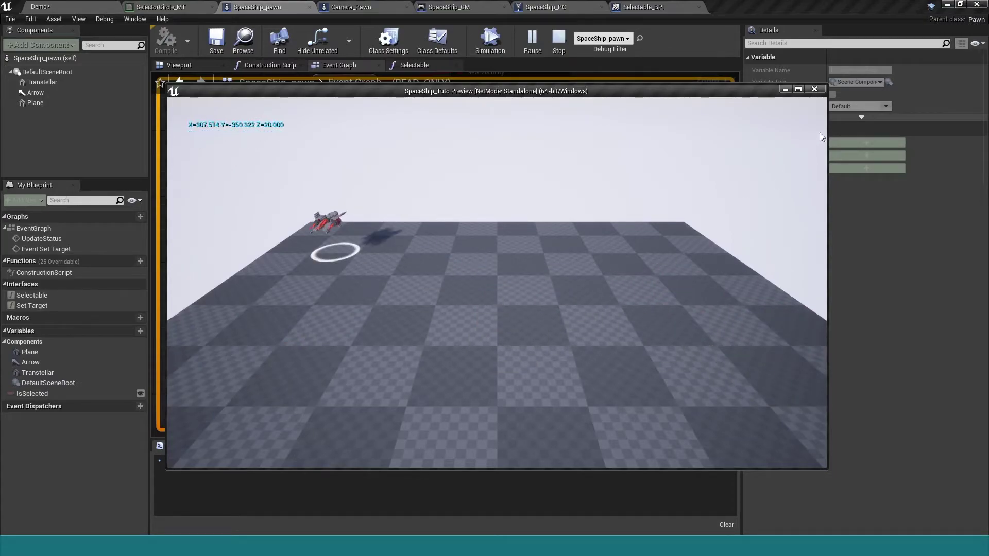
pyautogui.click(819, 90)
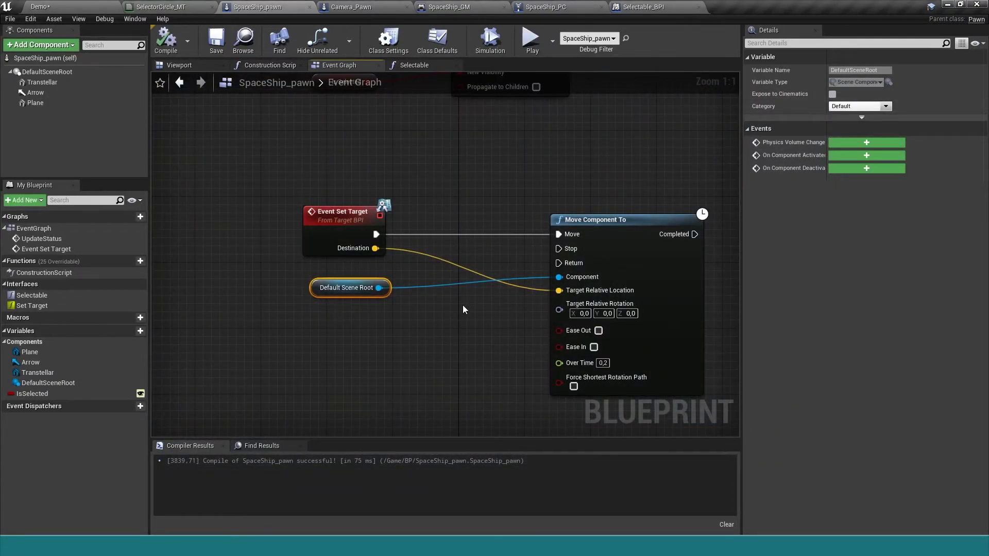
# - Enable Ease Out and Ease In on Move Component To, then compile and save SpaceShip_pawn
pyautogui.click(598, 330)
pyautogui.click(594, 347)
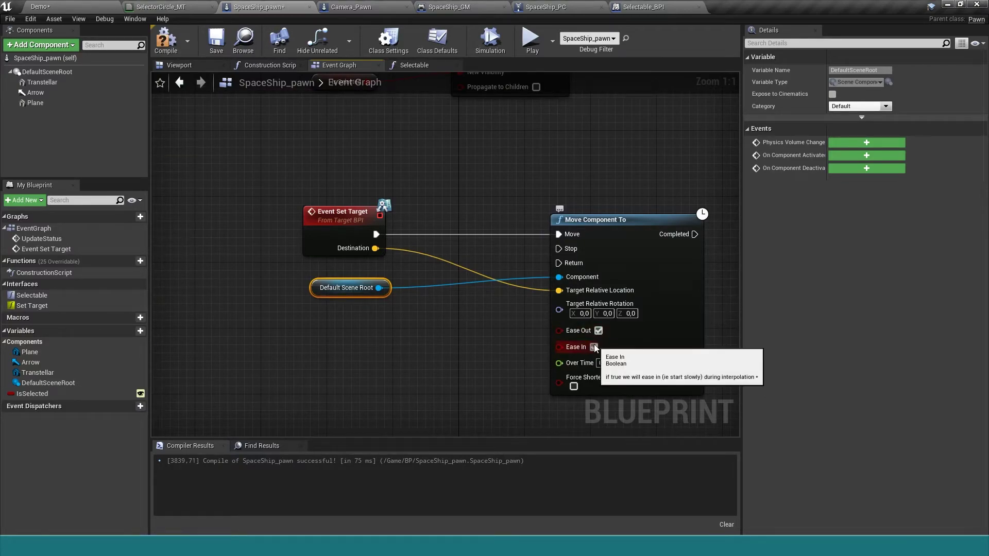
pyautogui.click(166, 40)
pyautogui.click(215, 40)
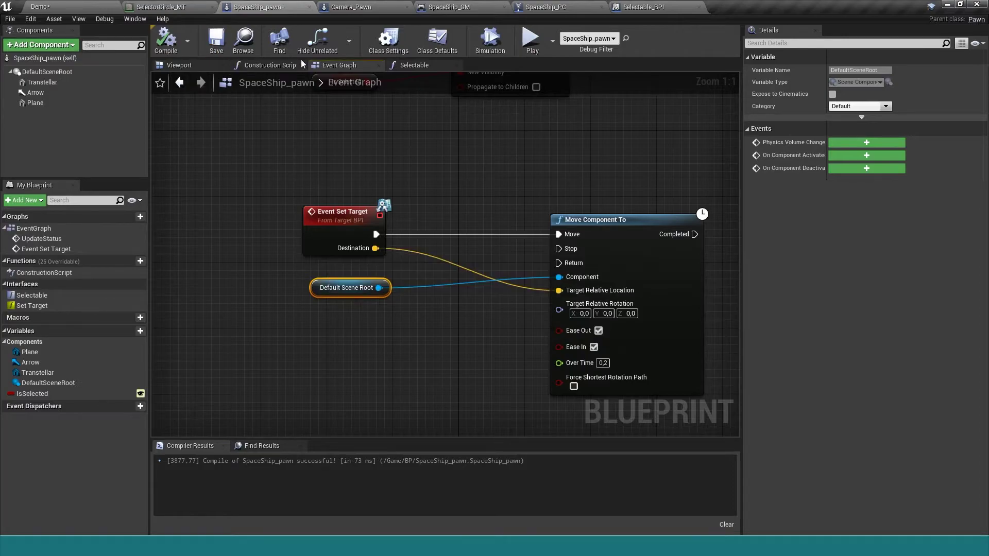
# - Play-test the eased movement by sending the ship to a floor point, then stop
pyautogui.click(528, 39)
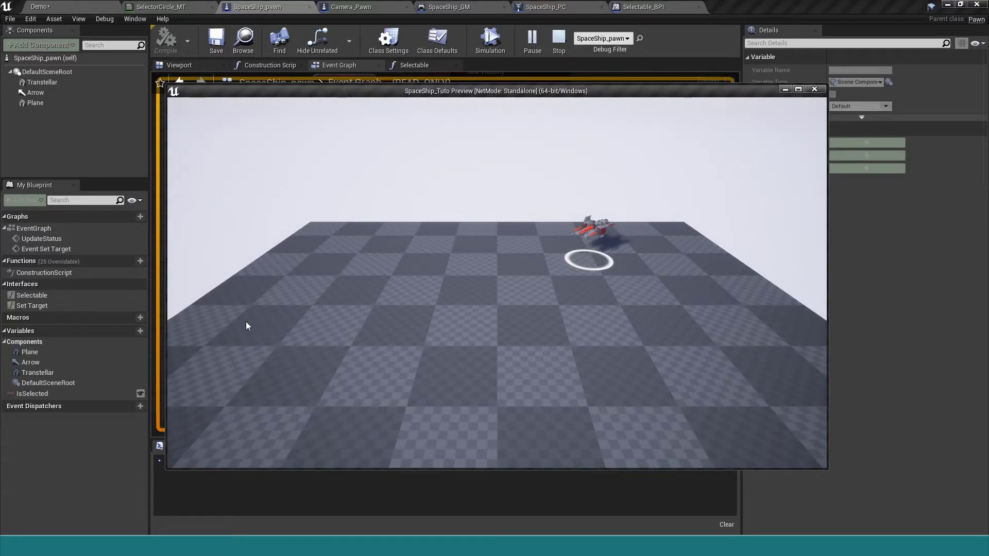
pyautogui.click(540, 267)
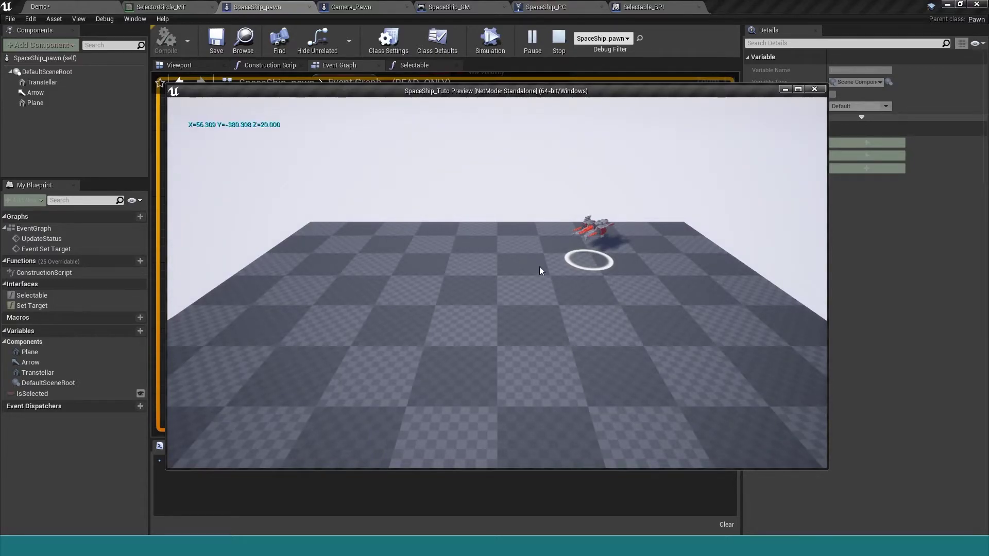
pyautogui.click(598, 229)
pyautogui.click(814, 88)
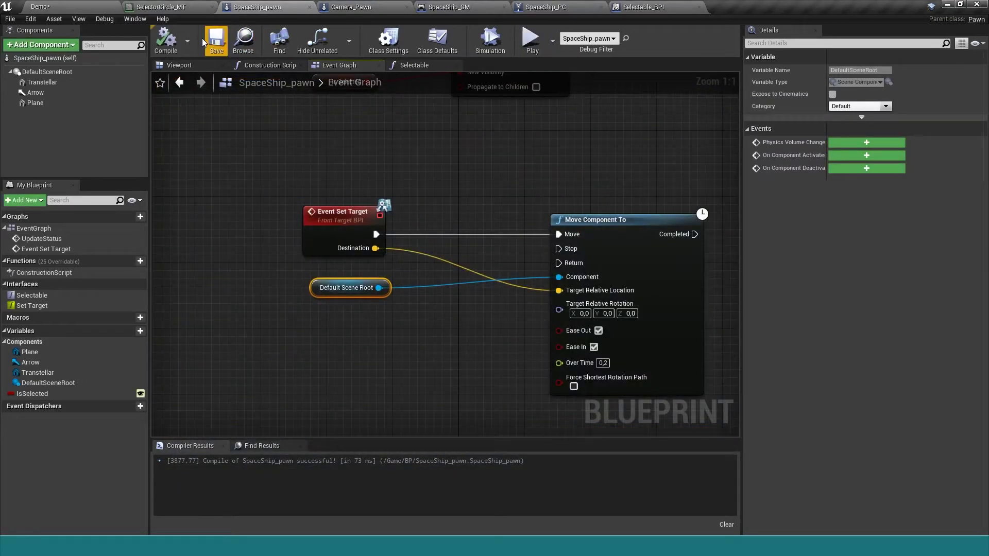
# - In the Demo level, uncheck Is Selected on the placed SpaceShip_pawn and save the level
pyautogui.click(179, 65)
pyautogui.click(72, 7)
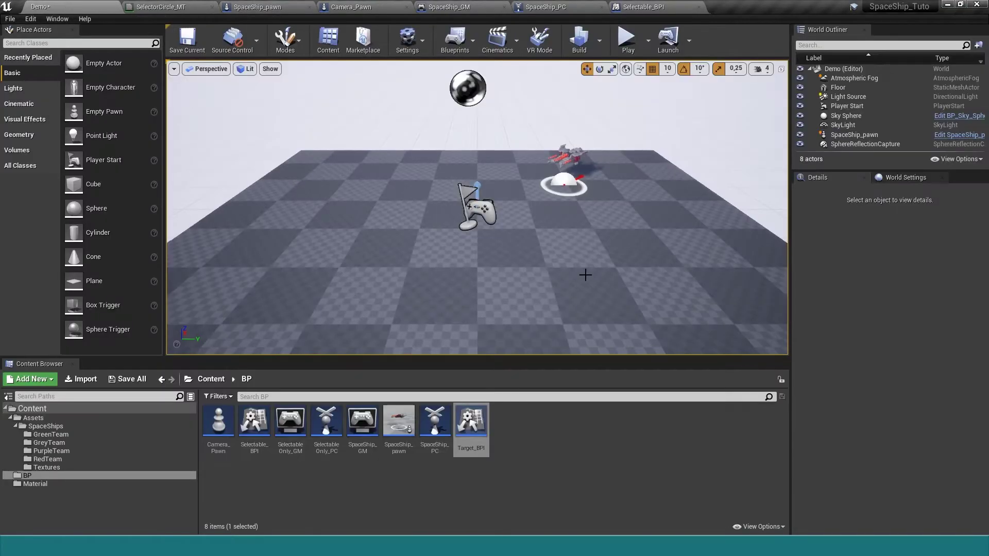
pyautogui.click(569, 162)
pyautogui.scroll(3, 922, 337)
pyautogui.scroll(3, 916, 343)
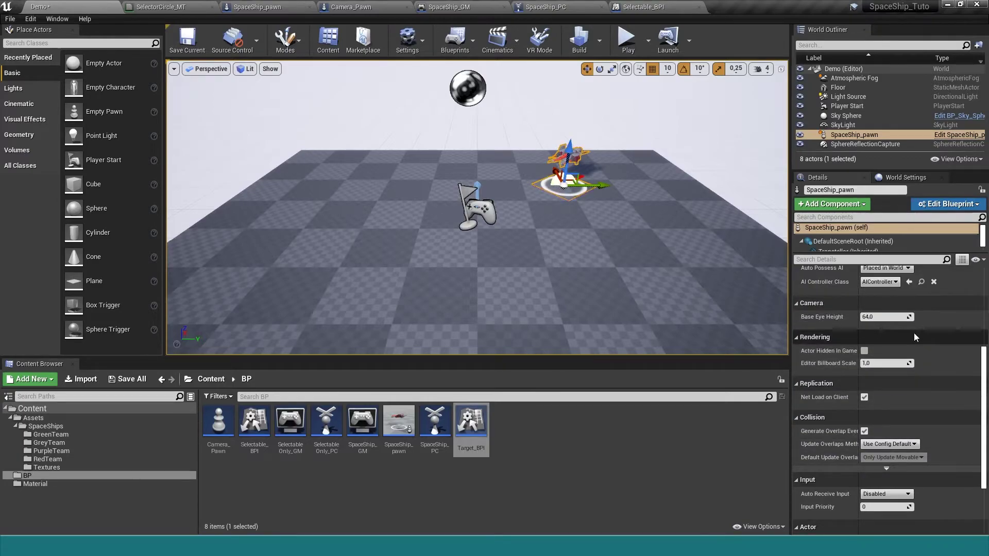
pyautogui.scroll(3, 912, 347)
pyautogui.scroll(2, 905, 352)
pyautogui.click(864, 340)
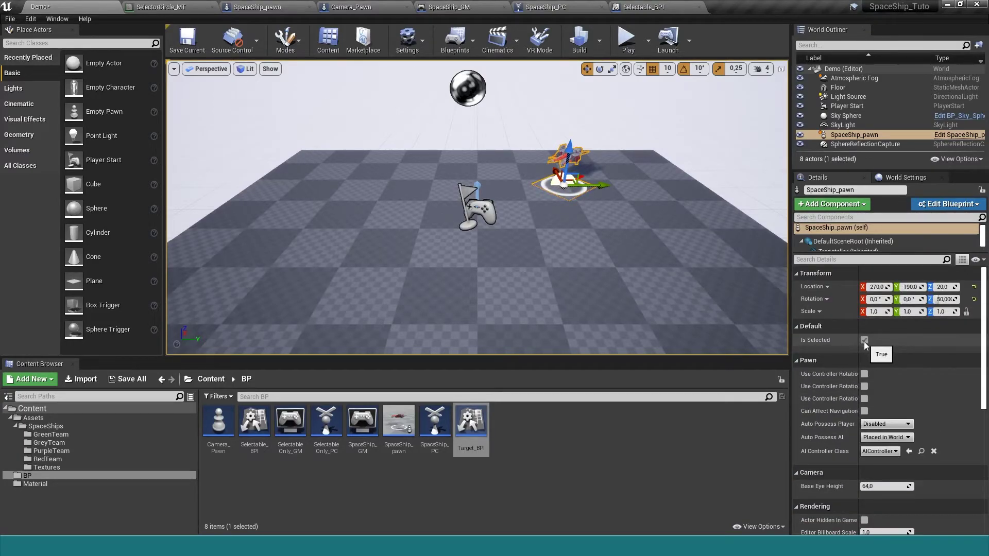
pyautogui.click(190, 51)
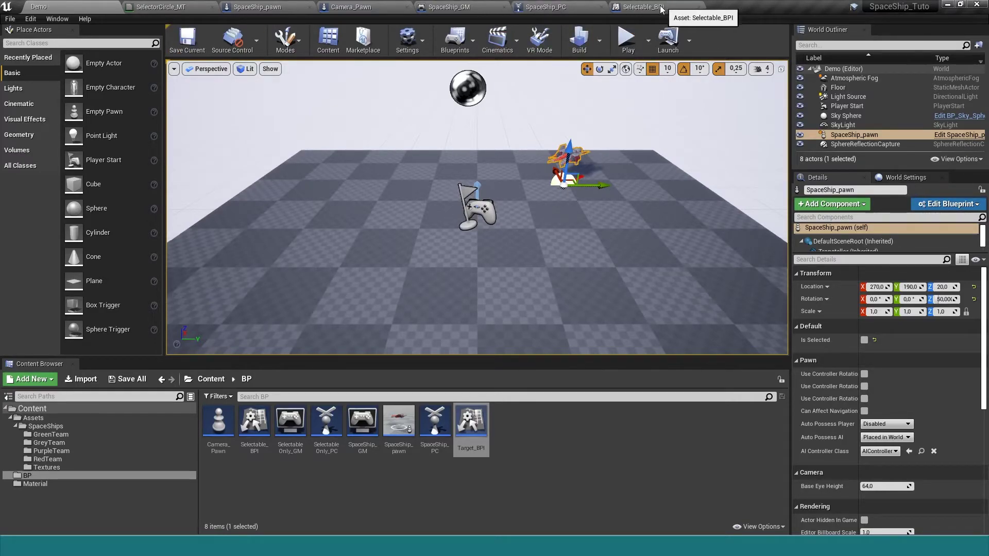
# - Play the level, select the ship, and fly it between left, centre and far-right floor spots
pyautogui.click(626, 43)
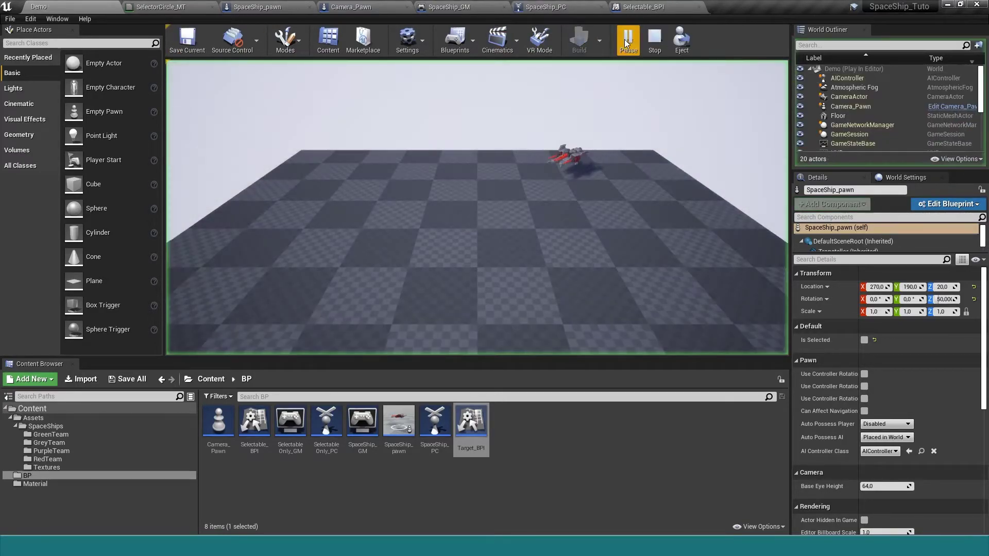
pyautogui.click(568, 156)
pyautogui.click(569, 156)
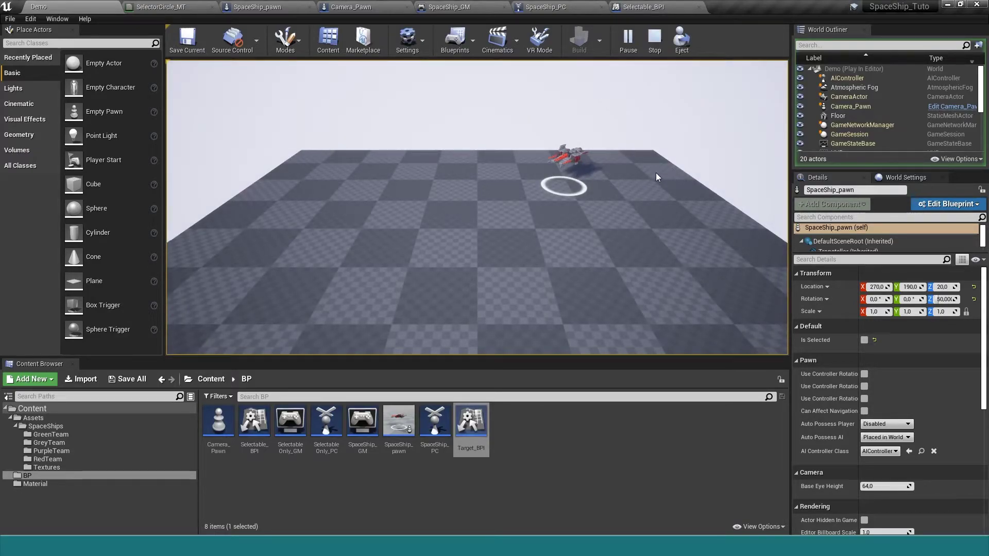
pyautogui.click(312, 246)
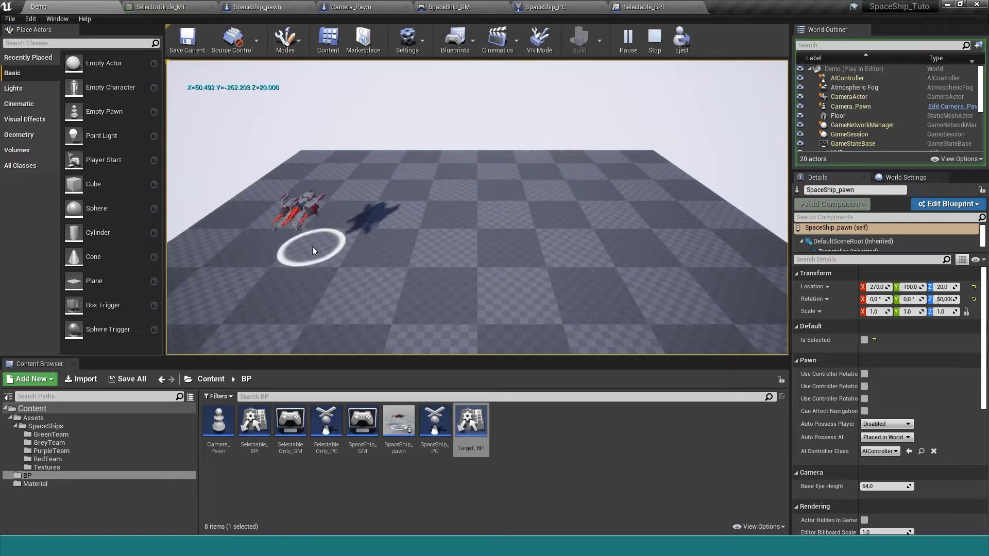
pyautogui.click(427, 243)
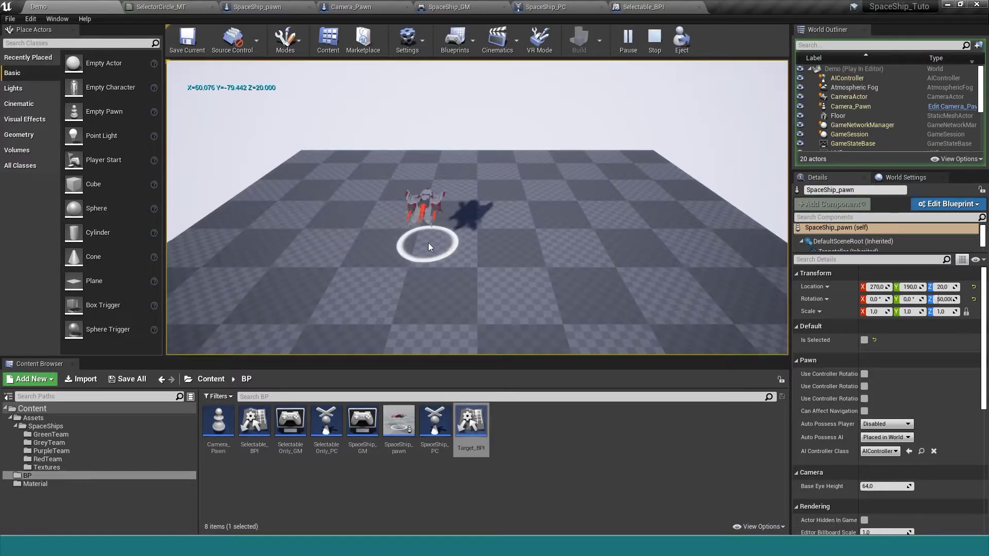
pyautogui.click(326, 240)
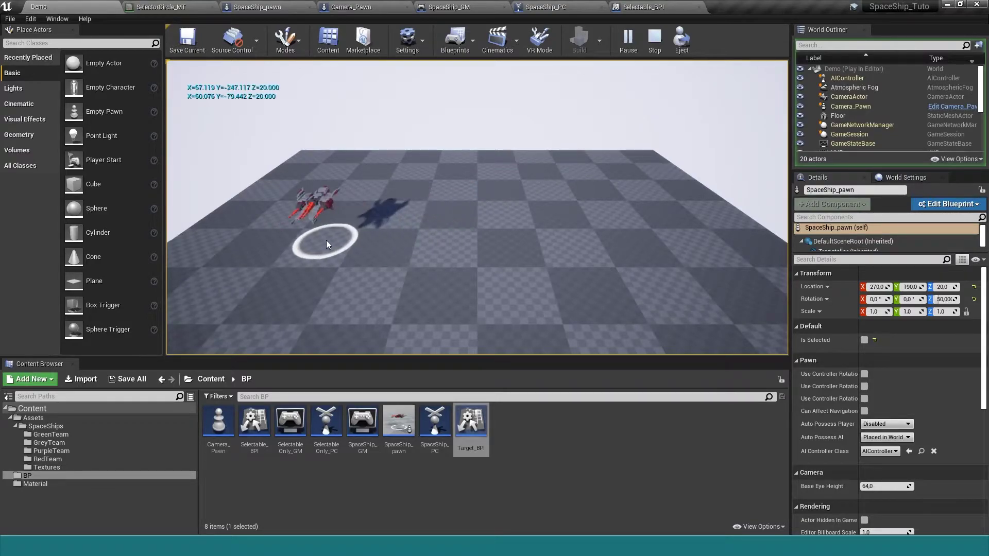
pyautogui.click(451, 249)
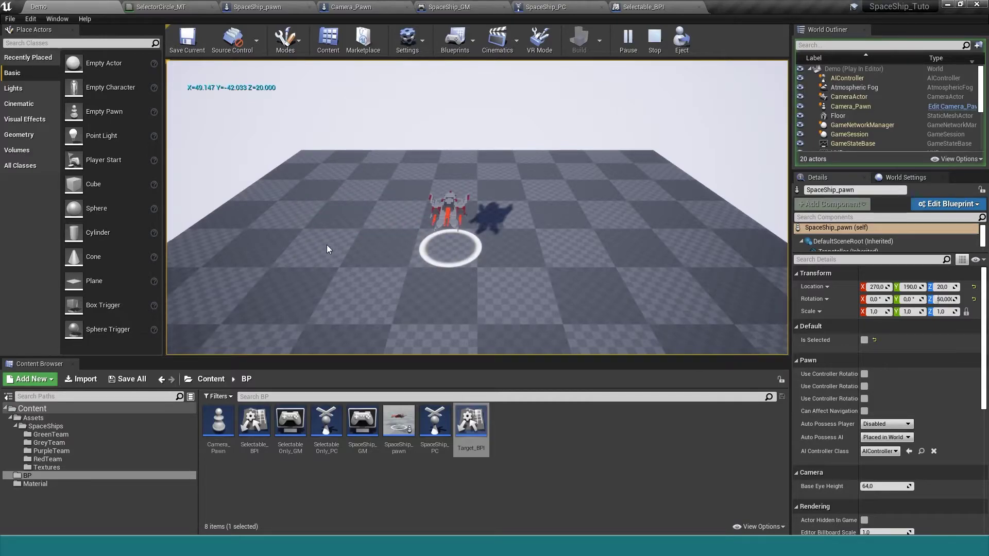
pyautogui.click(313, 248)
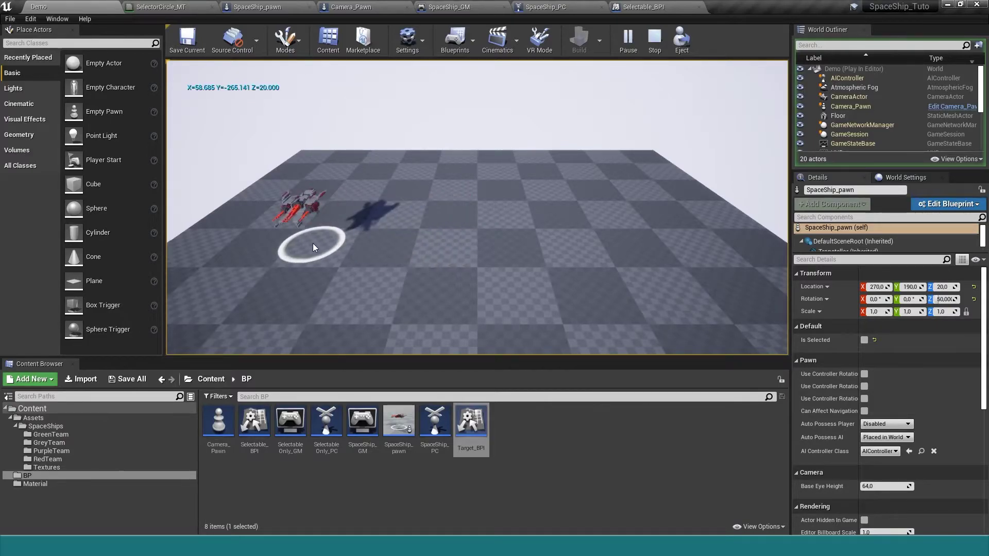
pyautogui.click(702, 248)
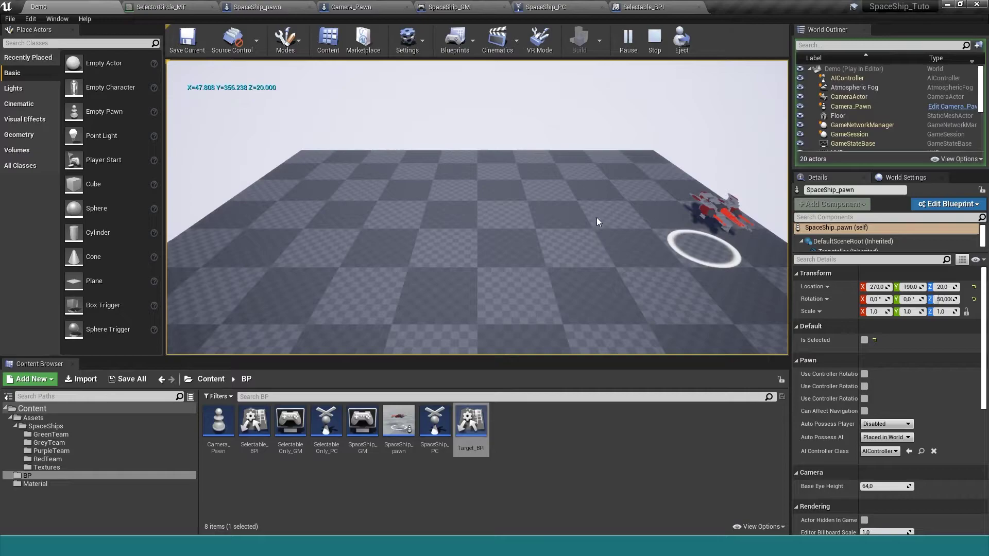
pyautogui.click(652, 8)
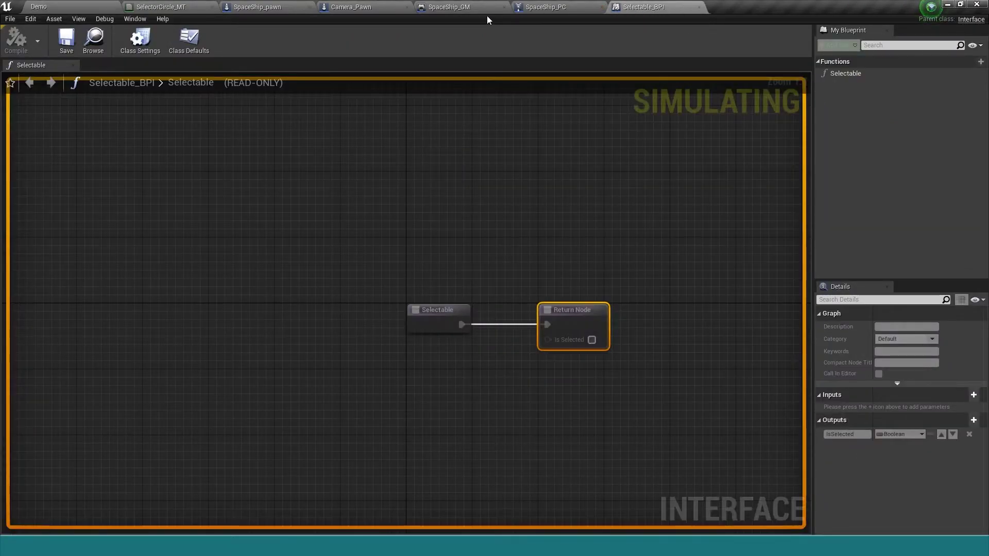
# - Stop the play session, close Selectable_BPI, and return to SpaceShip_pawn's event graph
pyautogui.click(160, 7)
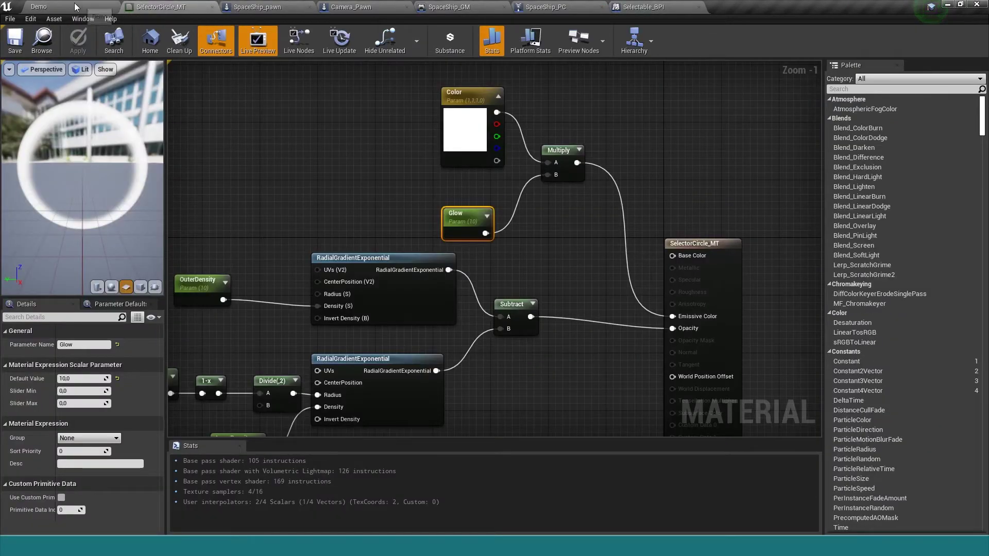
pyautogui.click(39, 6)
pyautogui.click(649, 44)
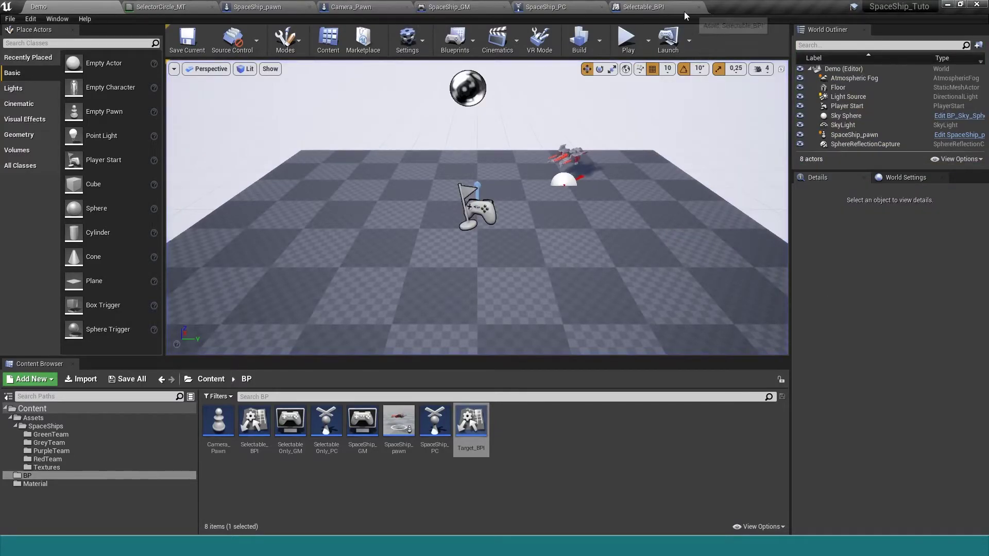
pyautogui.click(699, 7)
pyautogui.click(291, 7)
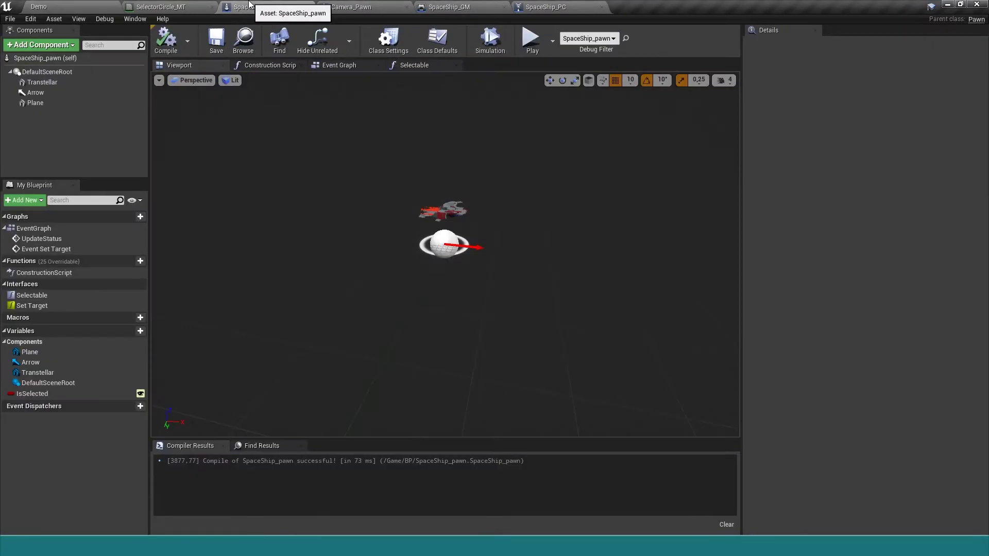
pyautogui.click(340, 65)
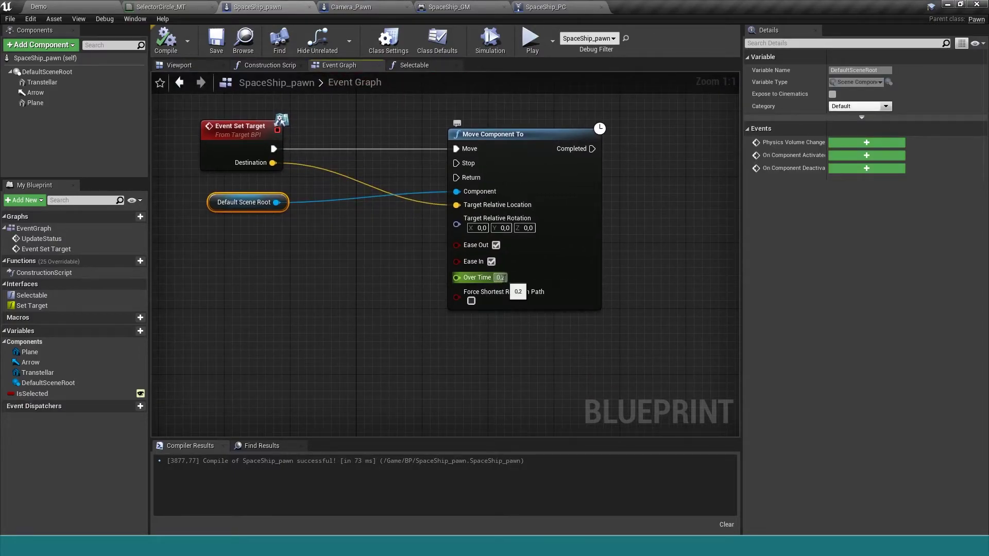
# - Set Move Component To's Over Time to 1,0 and compile SpaceShip_pawn
pyautogui.click(501, 278)
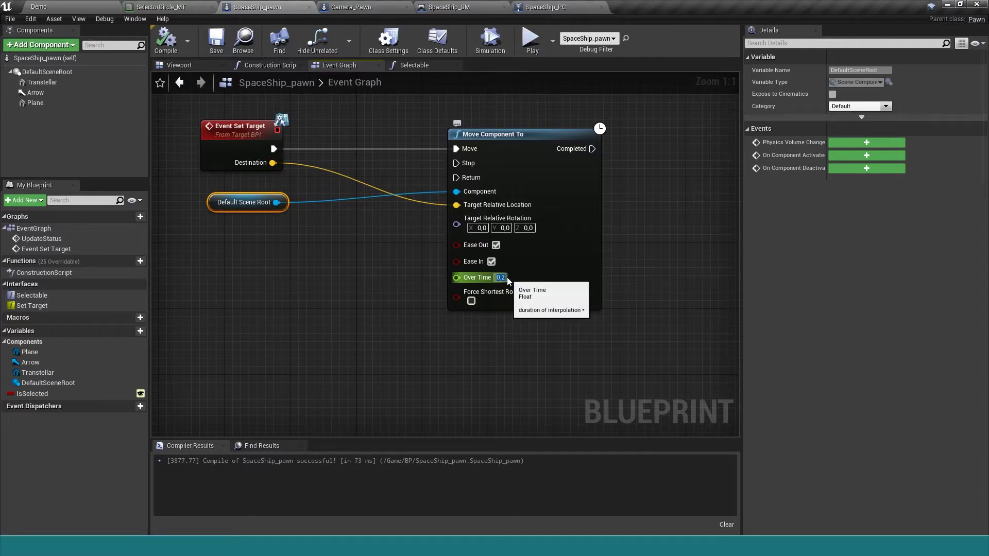
pyautogui.write('1')
pyautogui.click(524, 336)
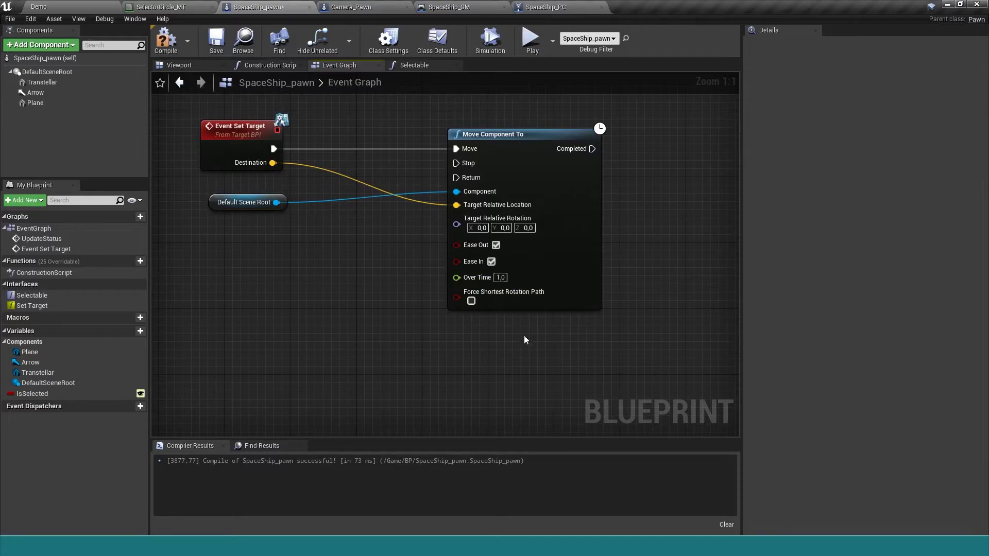
pyautogui.click(166, 40)
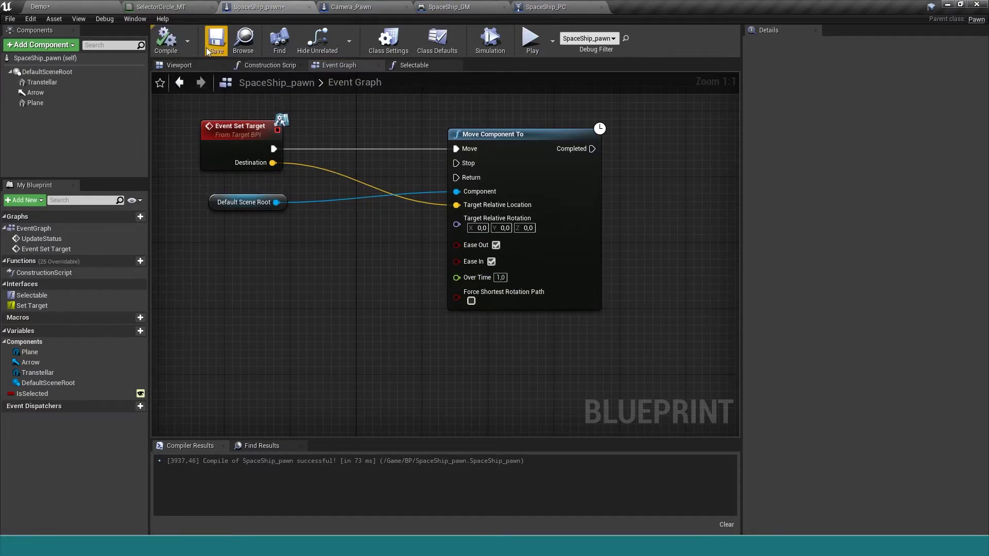
# - Play-test the 1.0-second flights by sending the selected ship to eight floor points
pyautogui.click(530, 38)
pyautogui.click(593, 230)
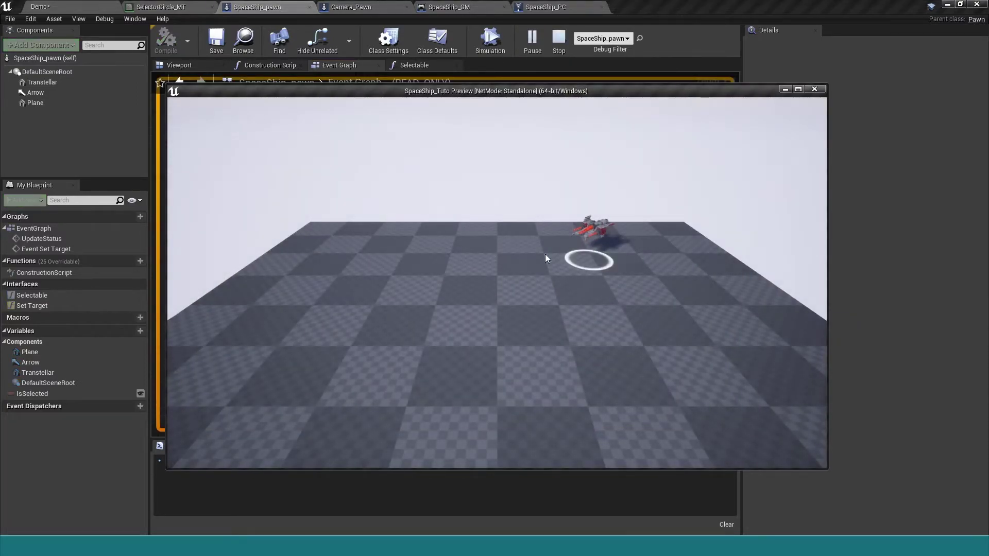
pyautogui.click(409, 289)
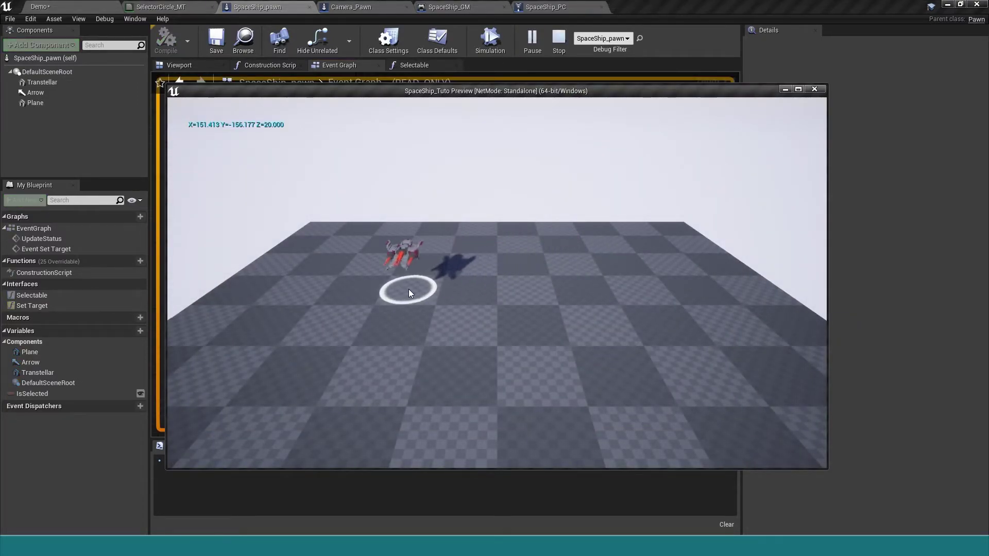
pyautogui.click(649, 292)
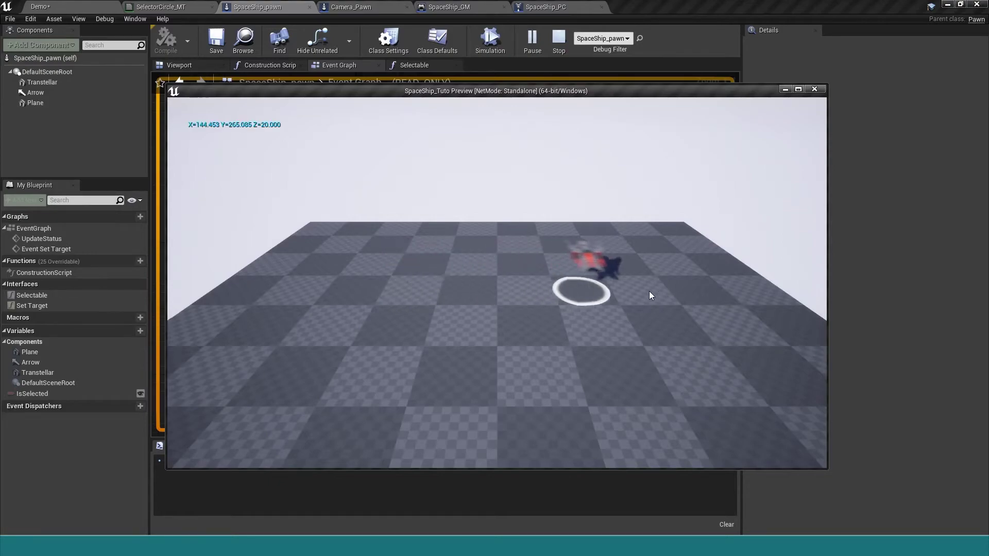
pyautogui.click(198, 392)
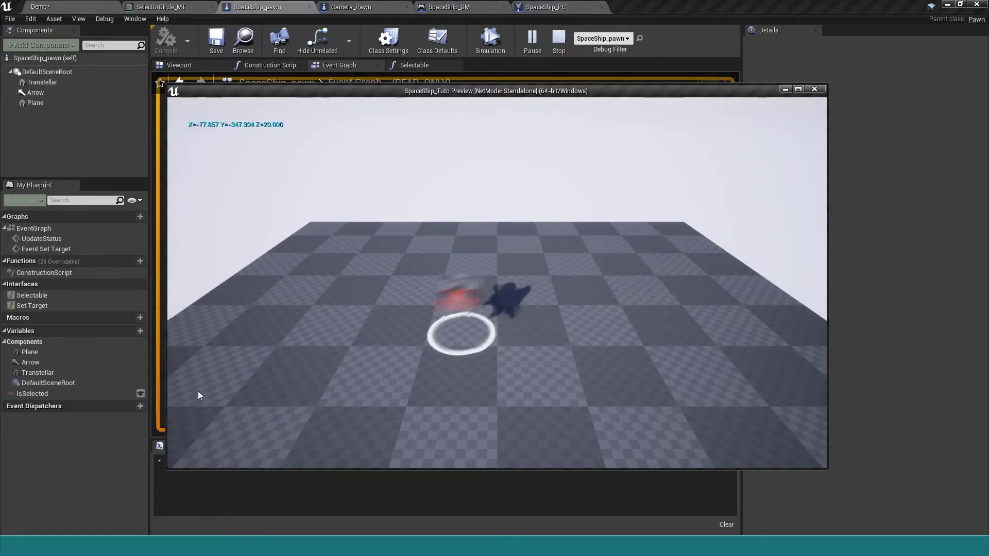
pyautogui.click(666, 236)
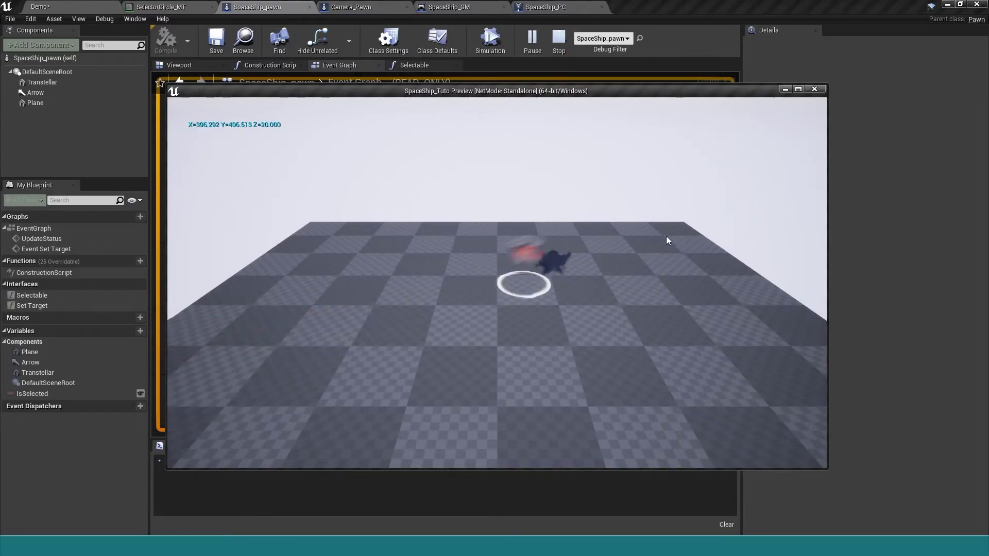
pyautogui.click(241, 316)
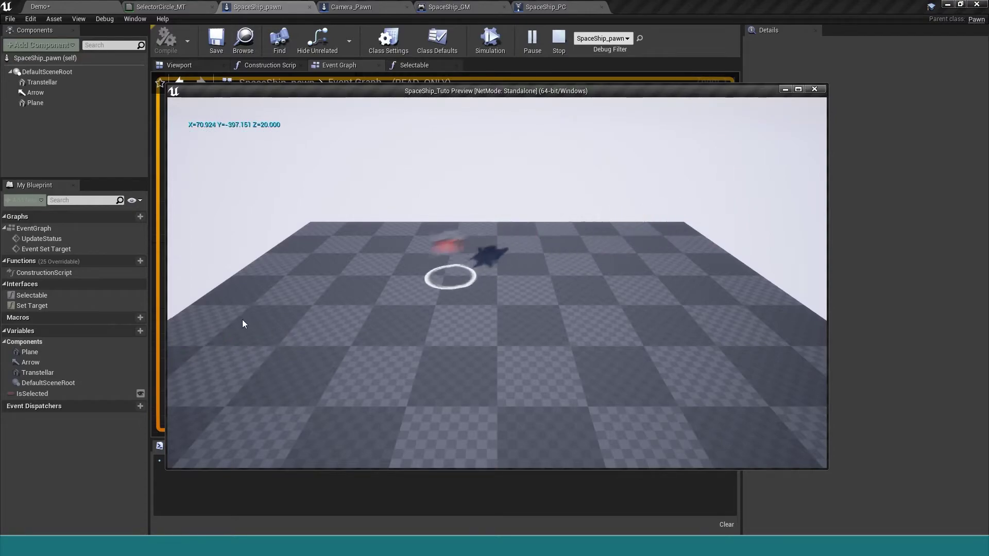
pyautogui.click(783, 367)
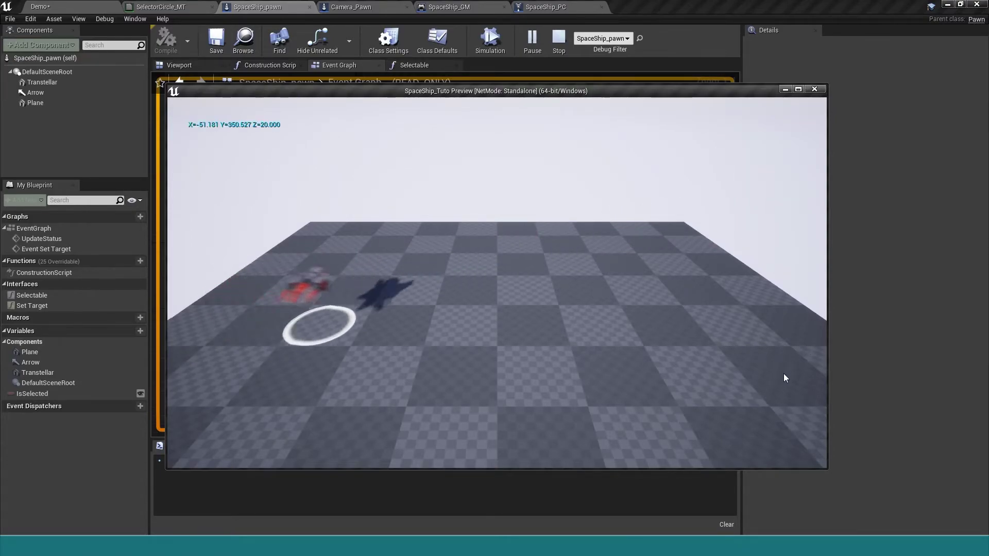
pyautogui.click(487, 252)
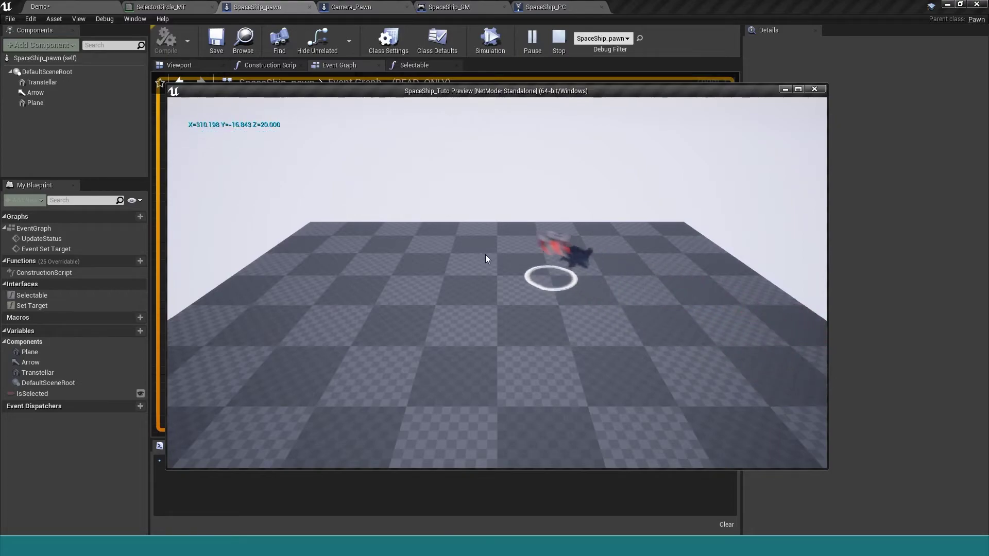
pyautogui.click(396, 299)
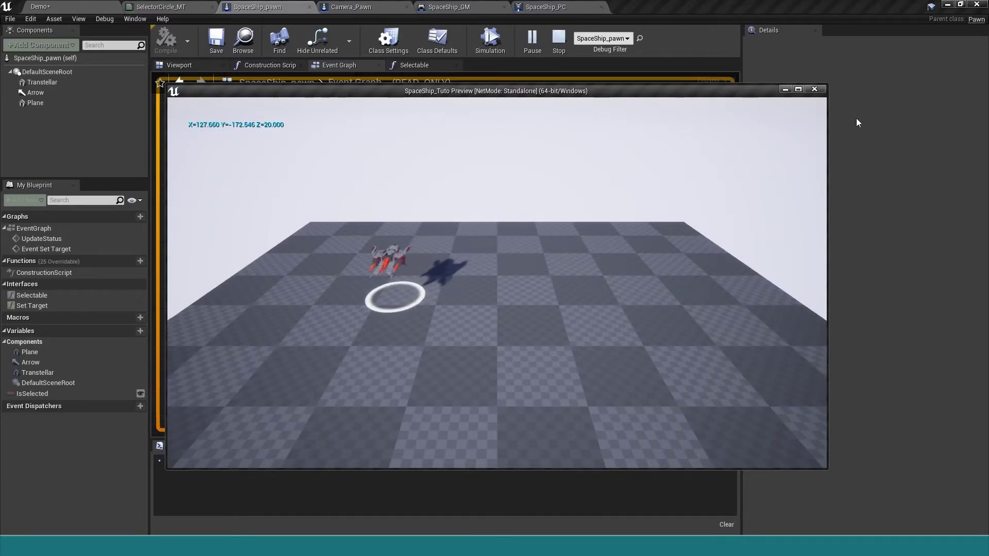
pyautogui.click(814, 89)
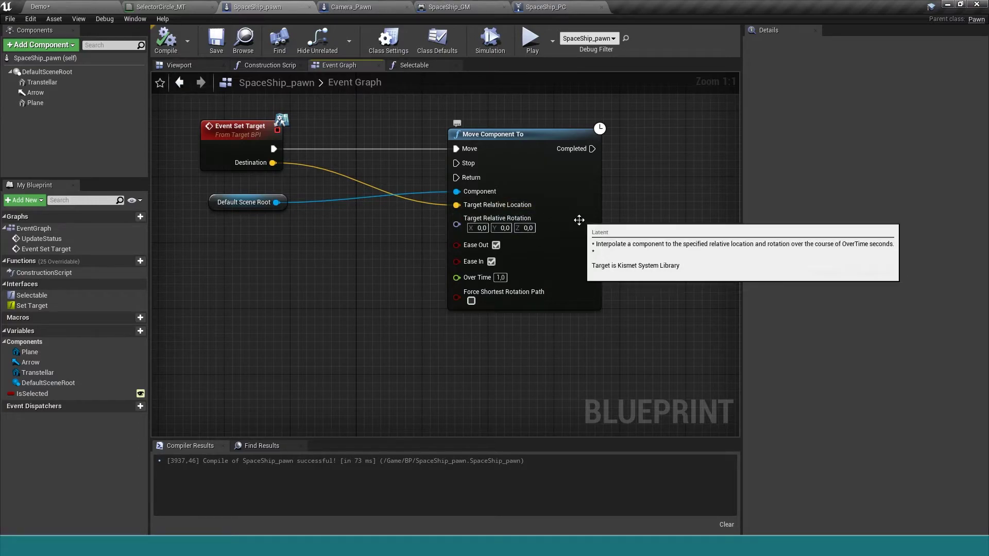
# - Run a second short flight test, then shift Move Component To further right in the graph
pyautogui.click(531, 39)
pyautogui.click(582, 240)
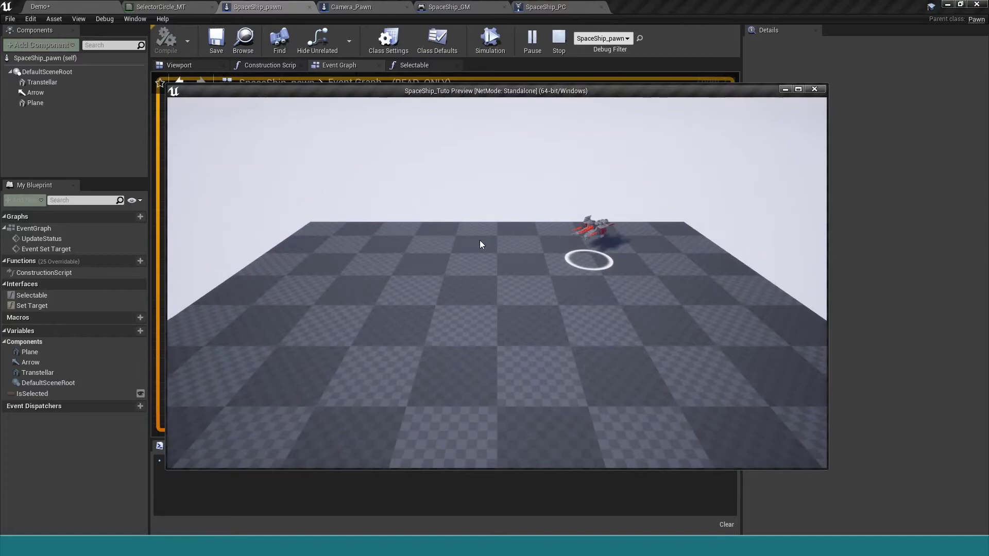
pyautogui.click(539, 257)
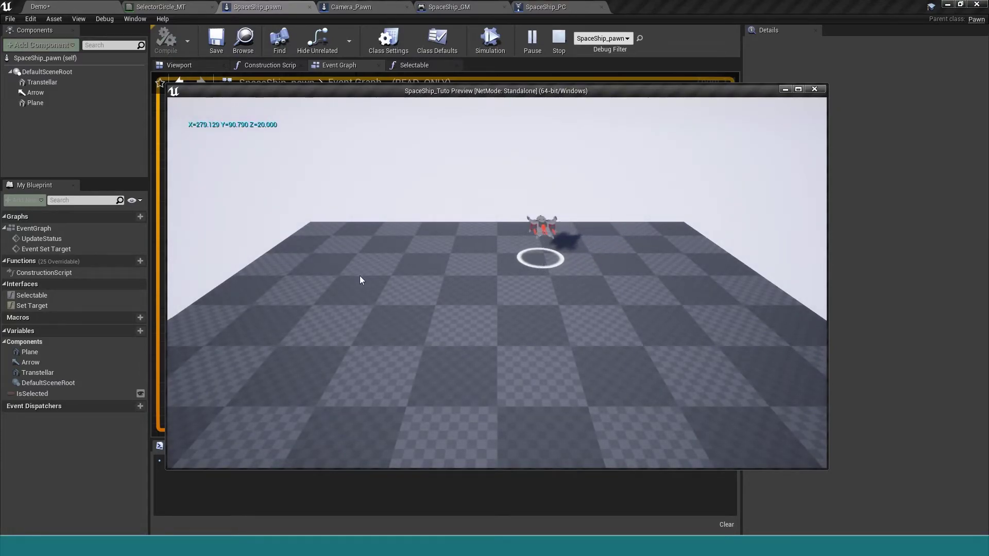
pyautogui.click(285, 256)
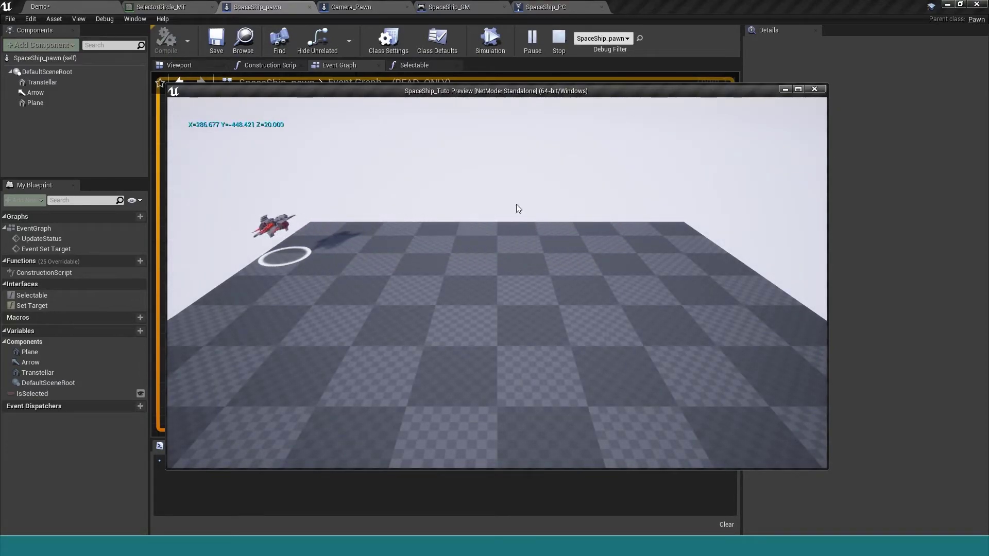
pyautogui.click(815, 89)
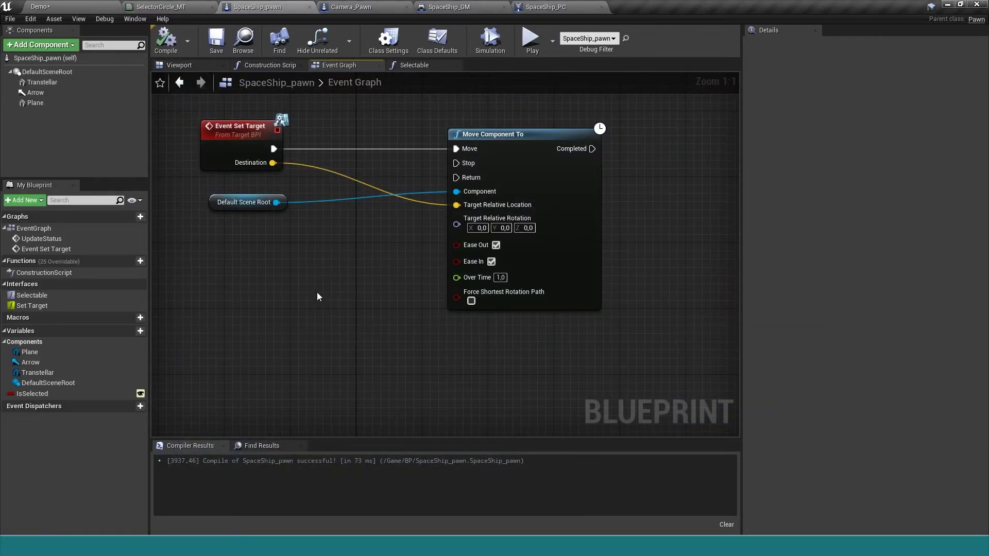
pyautogui.moveTo(306, 255); pyautogui.dragTo(363, 254, button='right')
pyautogui.moveTo(588, 135); pyautogui.dragTo(662, 134)
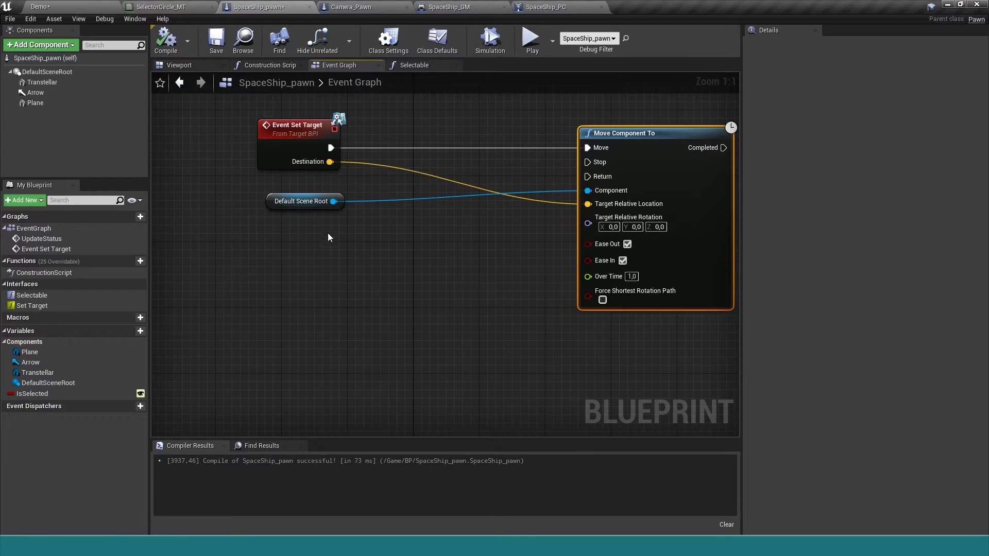
pyautogui.rightClick(283, 262)
# - Add a GetActorLocation node to the SpaceShip_pawn graph
pyautogui.write('get')
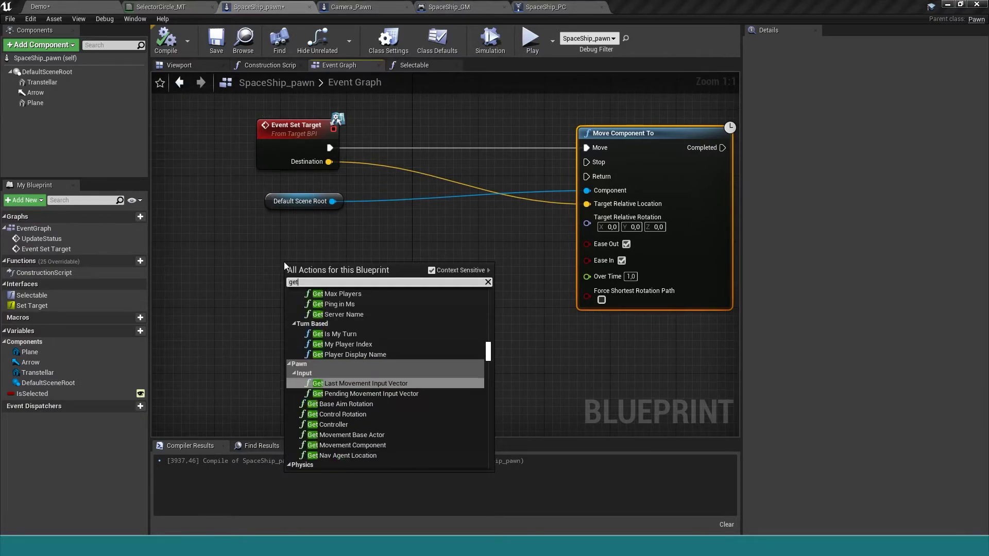
pyautogui.write(' actor ')
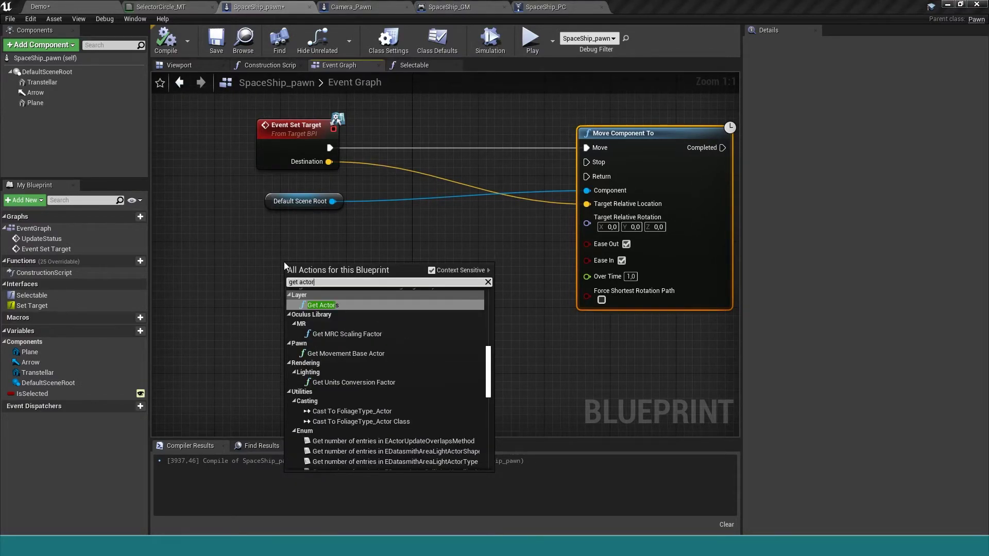
pyautogui.write('lo')
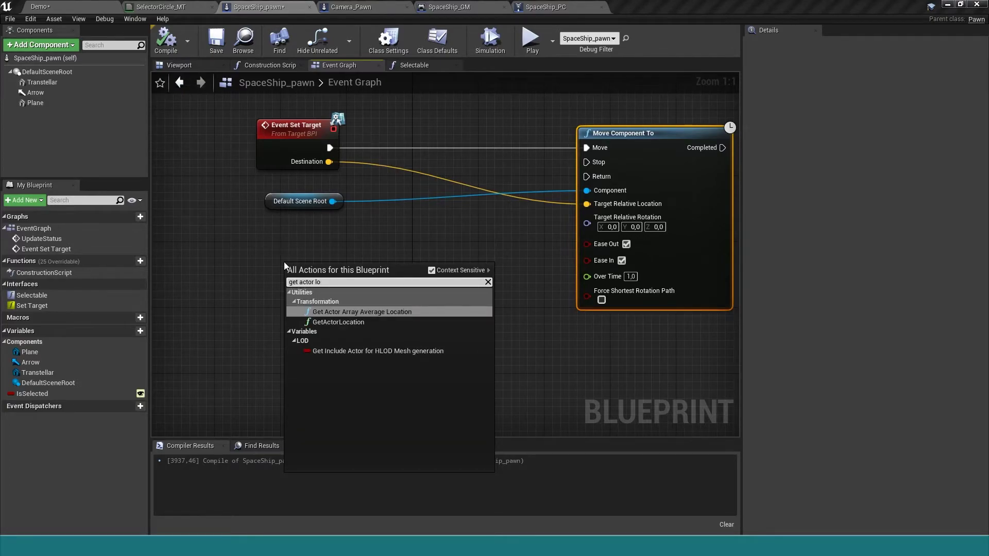
pyautogui.press('Down')
pyautogui.press('Return')
pyautogui.moveTo(314, 264); pyautogui.dragTo(298, 263)
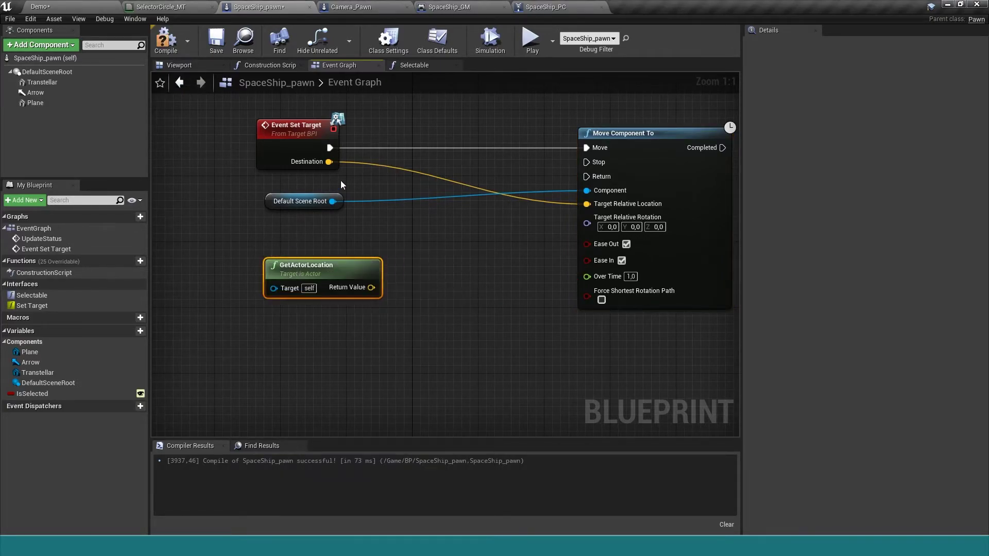
# - Add a Distance (Vector) node from Destination, with GetActorLocation's Return Value as V2
pyautogui.moveTo(335, 162); pyautogui.dragTo(407, 209)
pyautogui.write('dist')
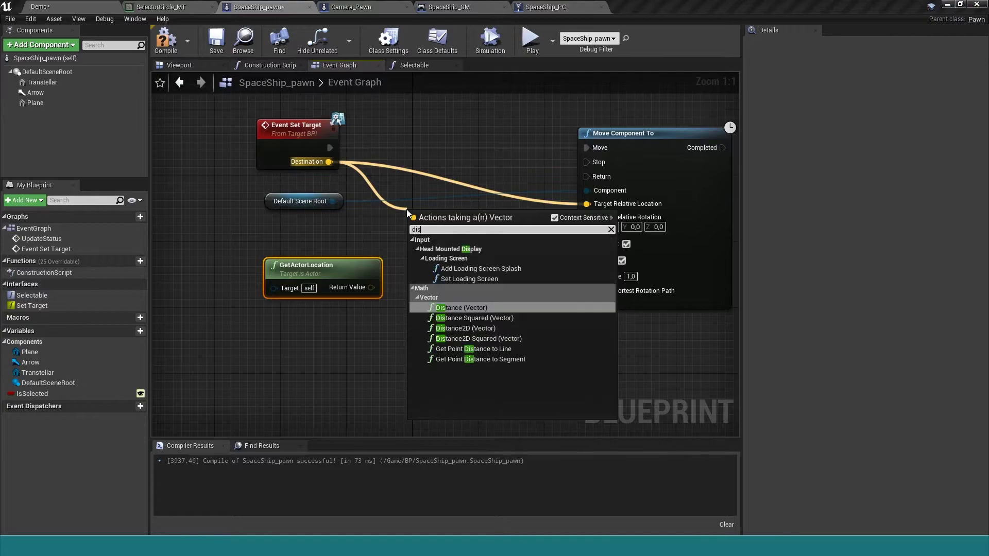
pyautogui.press('Return')
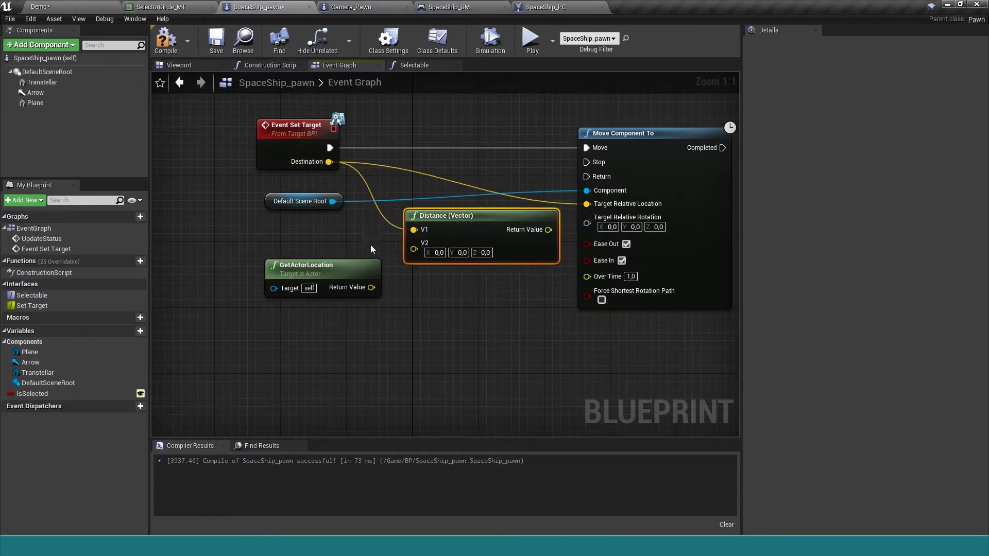
pyautogui.moveTo(413, 249)
pyautogui.mouseDown()
pyautogui.moveTo(371, 287)
pyautogui.moveTo(305, 255)
pyautogui.mouseUp()
pyautogui.moveTo(425, 218); pyautogui.dragTo(392, 226)
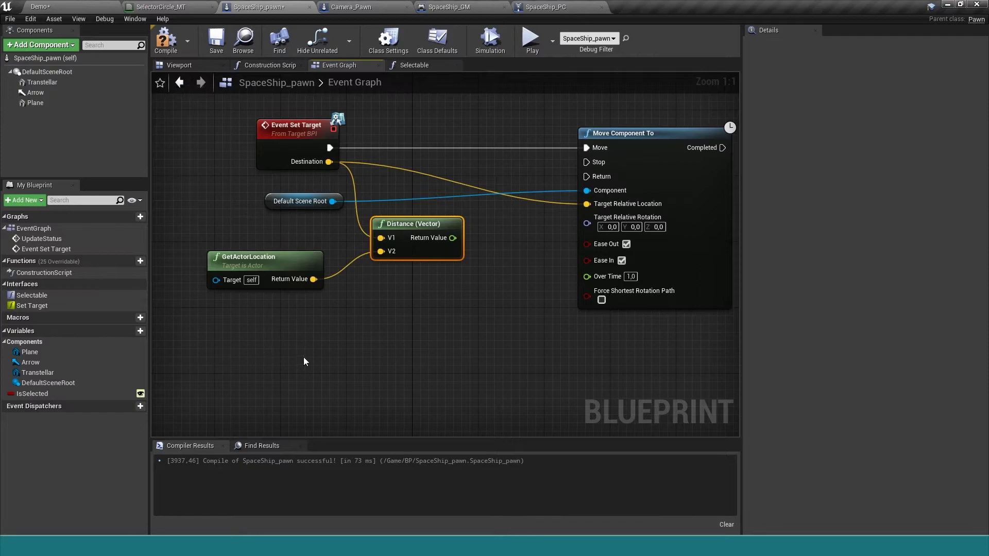
# - Create an instance-editable variable named Speed of type Float
pyautogui.click(131, 330)
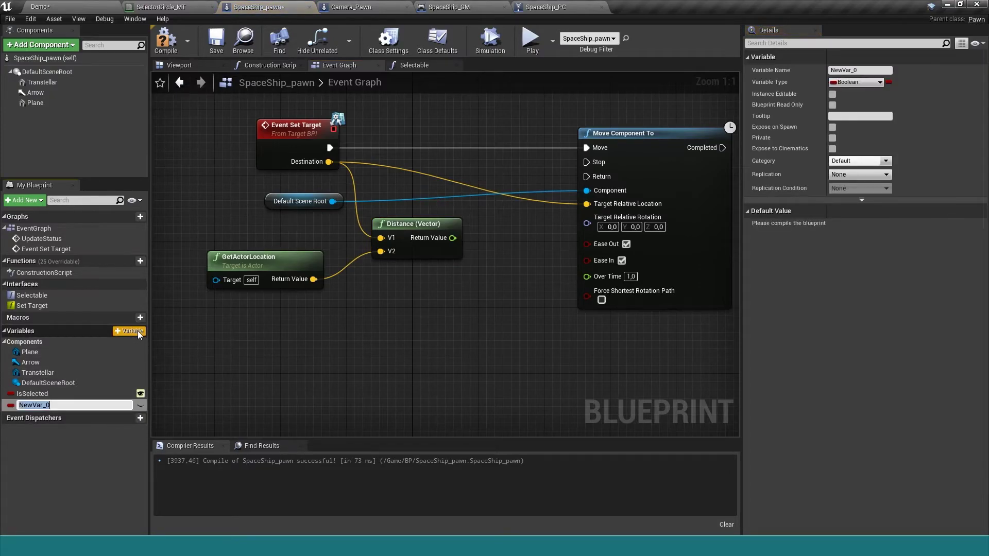
pyautogui.write('Speed')
pyautogui.press('Return')
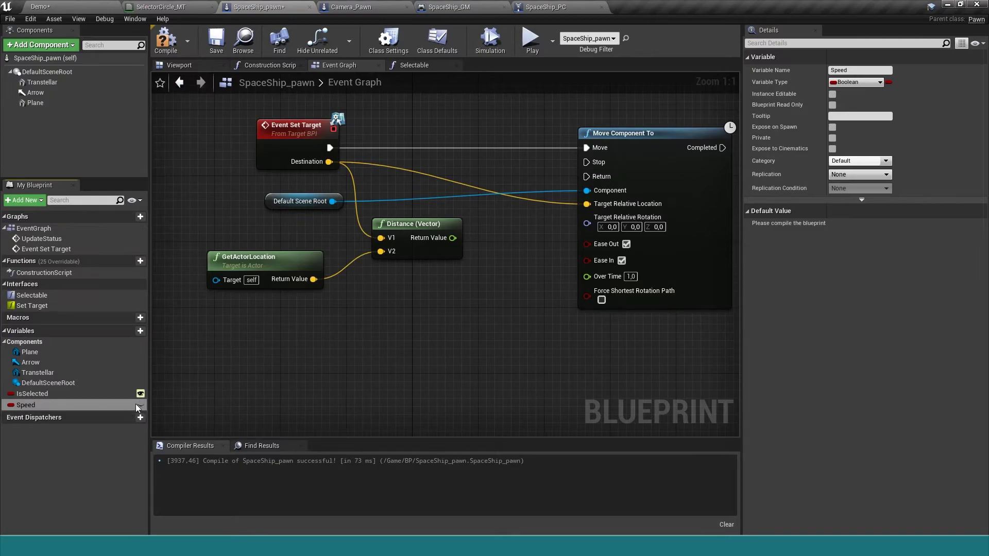
pyautogui.click(139, 405)
pyautogui.click(106, 404)
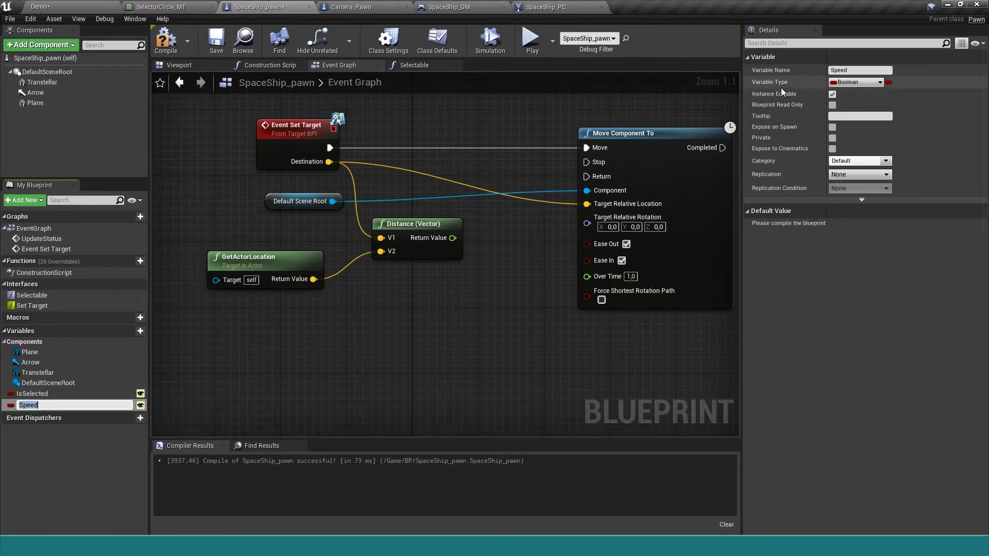
pyautogui.click(859, 82)
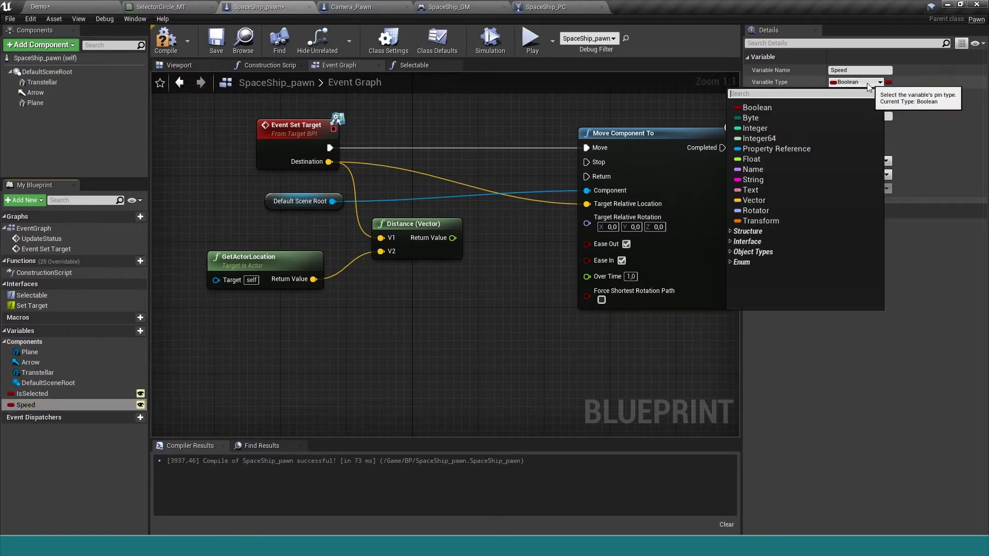
pyautogui.click(767, 162)
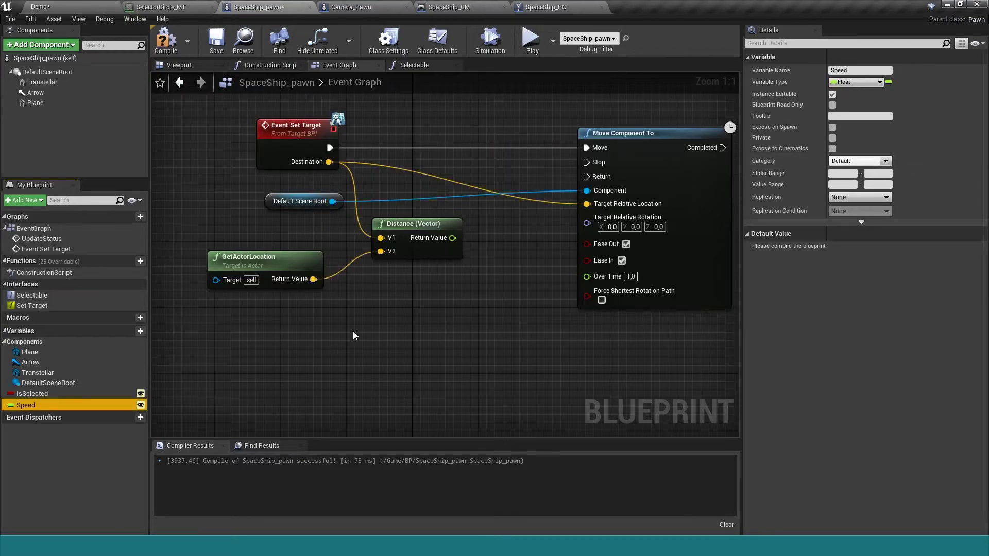
# - Compile and save the blueprint, then set Speed's default value to 10
pyautogui.click(166, 38)
pyautogui.click(216, 39)
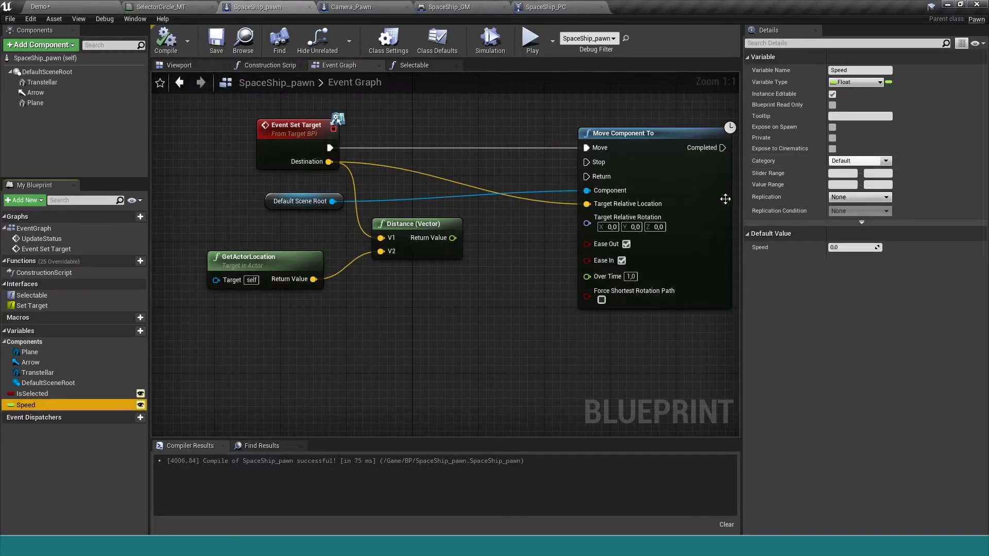
pyautogui.click(845, 248)
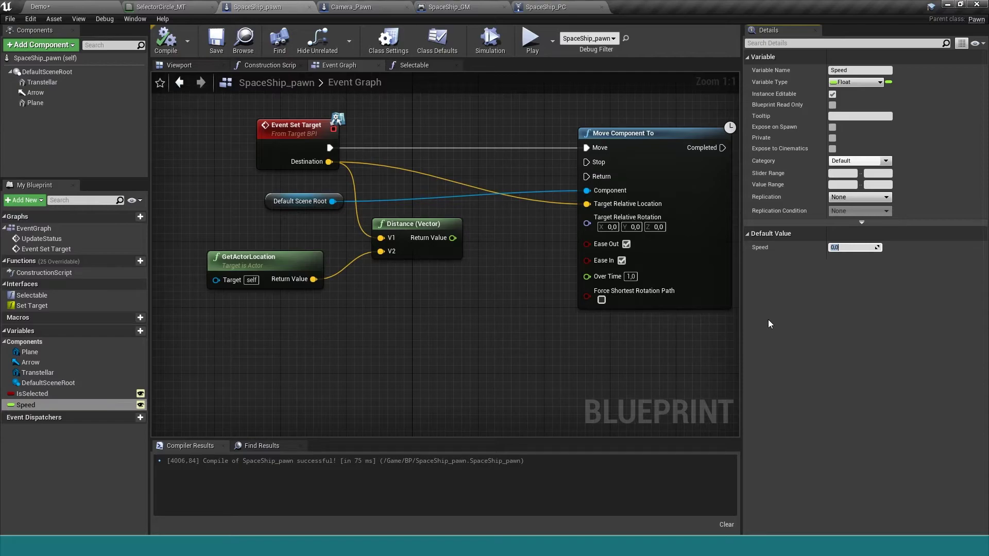
pyautogui.write('10')
pyautogui.press('Return')
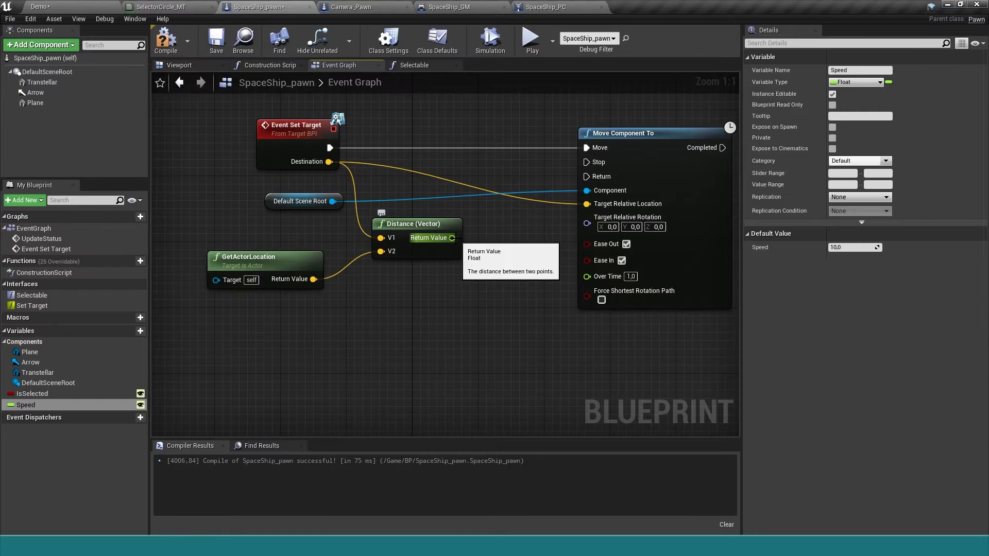
# - Feed Distance divided by Speed into Move Component To's Over Time, then compile and save
pyautogui.moveTo(452, 237); pyautogui.dragTo(484, 237)
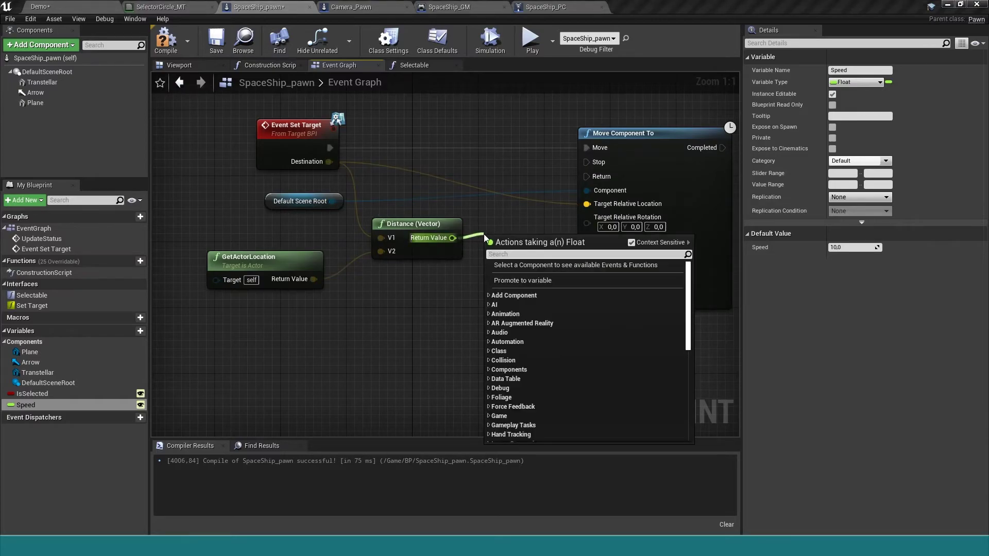
pyautogui.write('/')
pyautogui.click(536, 283)
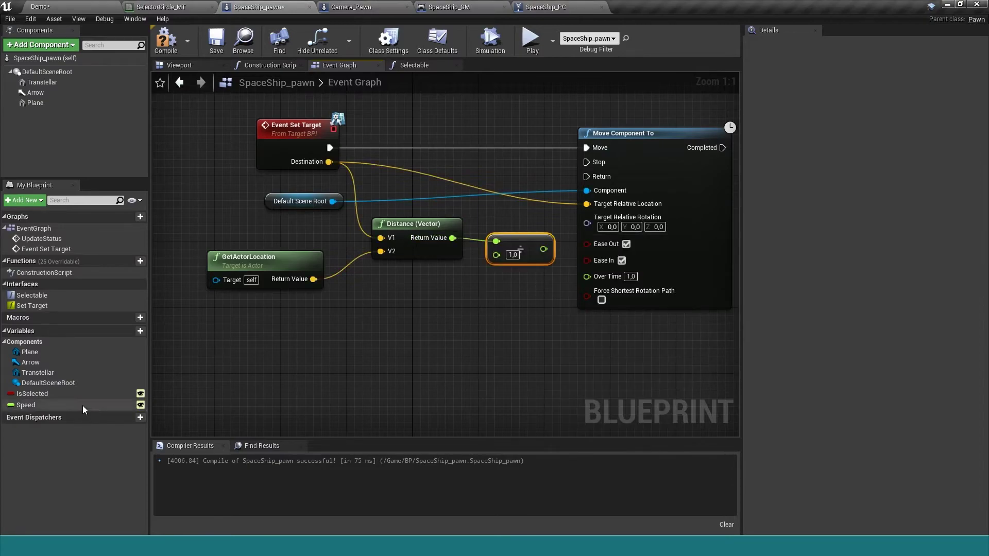
pyautogui.moveTo(28, 407); pyautogui.dragTo(517, 238)
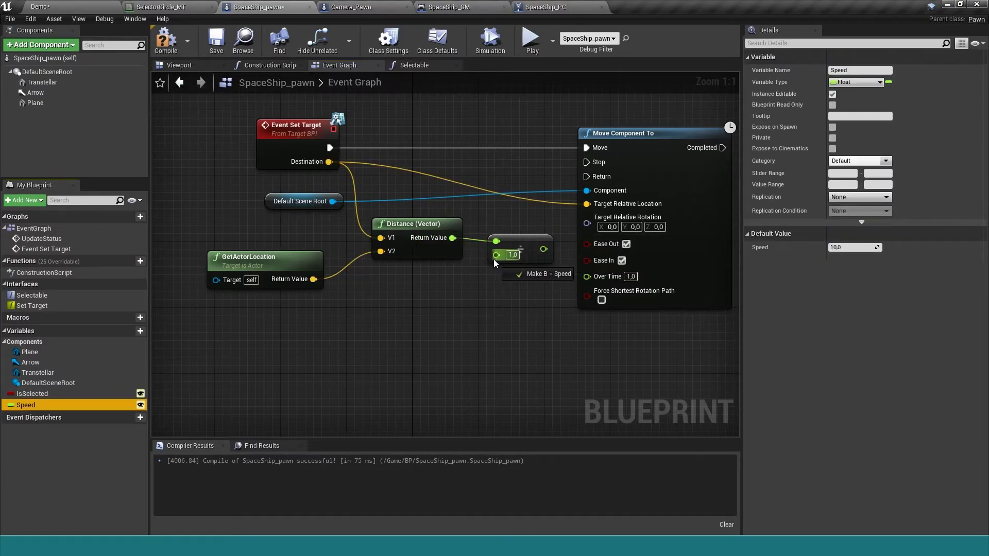
pyautogui.moveTo(491, 261); pyautogui.dragTo(586, 276)
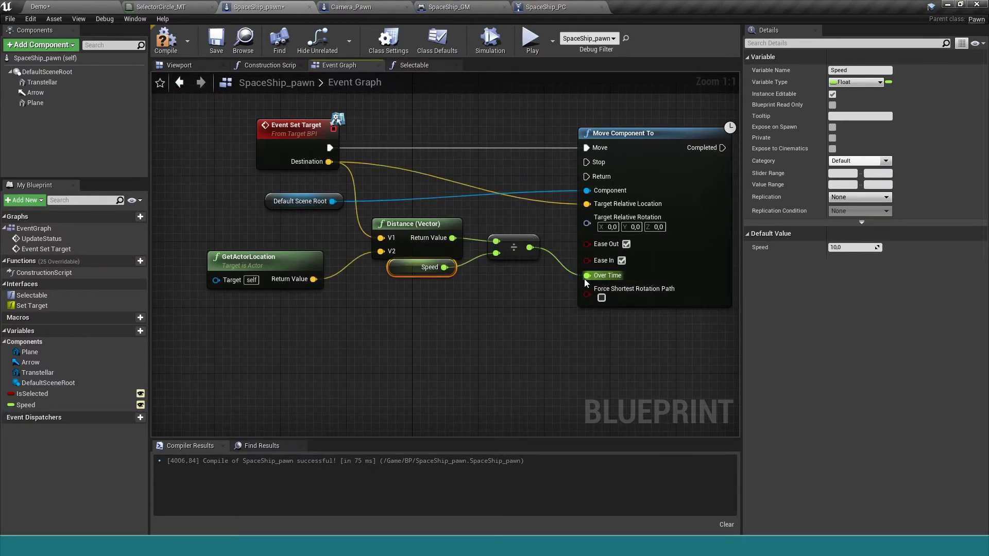
pyautogui.click(166, 40)
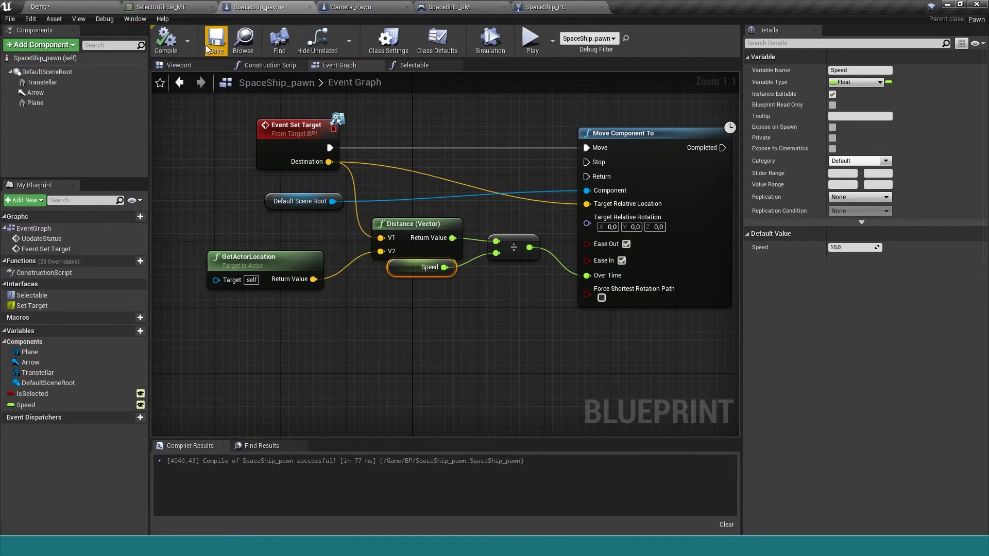
pyautogui.click(216, 40)
# - Play-test by sending the selected ship to a floor point, then stop playing with Esc
pyautogui.click(530, 42)
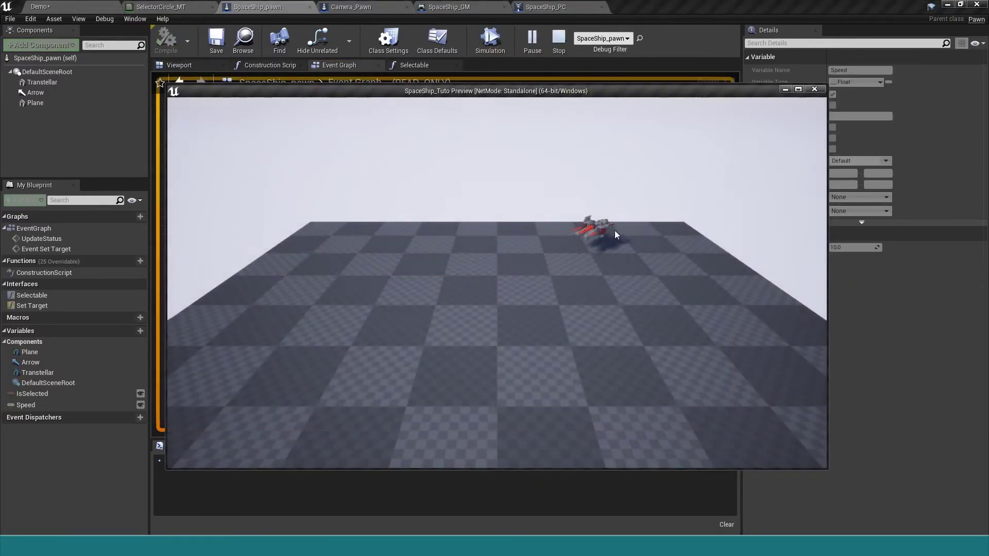
pyautogui.click(592, 225)
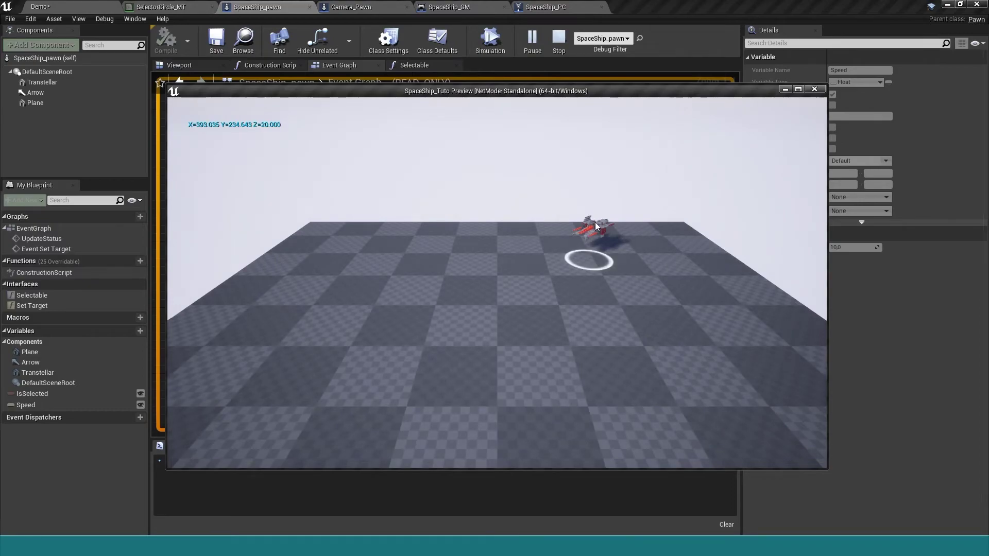
pyautogui.click(360, 285)
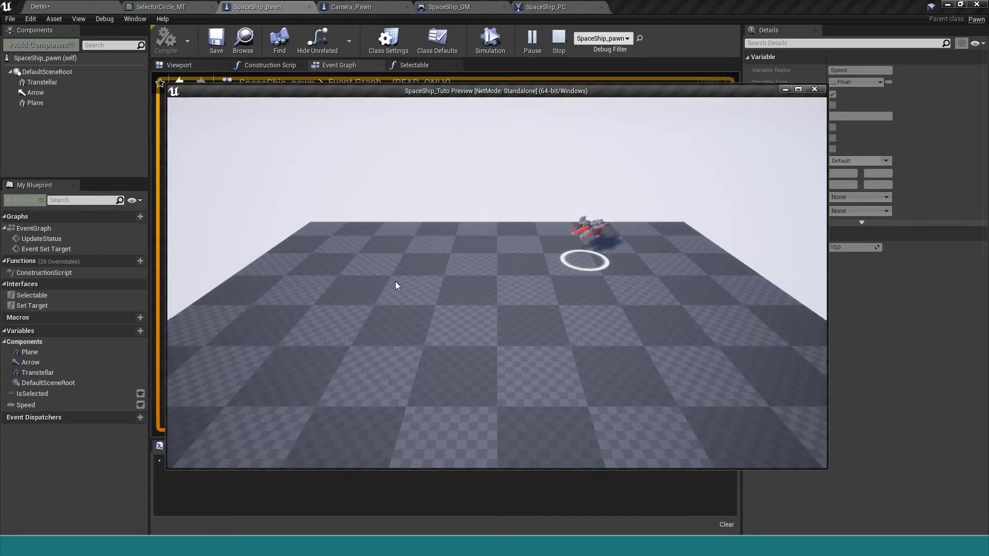
pyautogui.press('Escape')
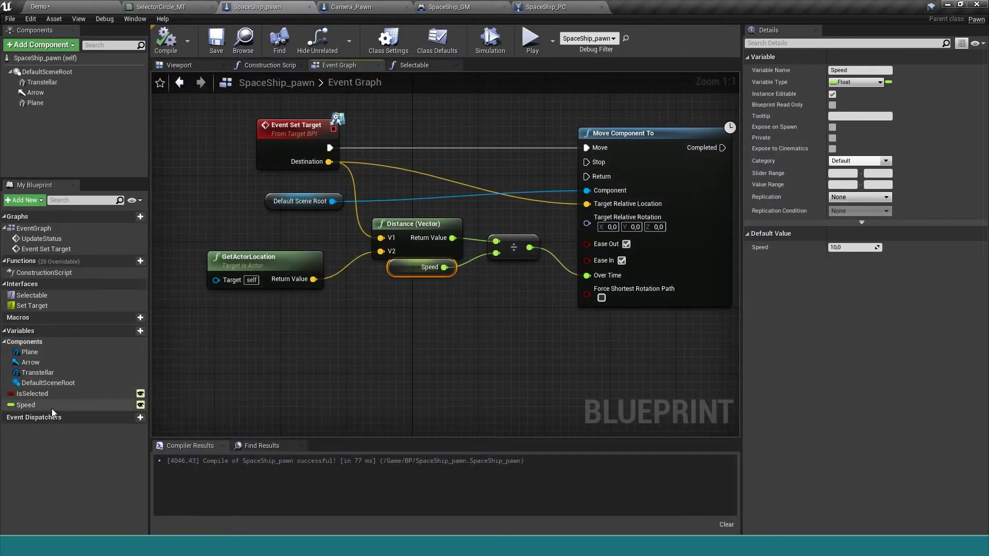
# - Set the Speed variable's default value to 100, then compile and save the blueprint
pyautogui.click(52, 406)
pyautogui.click(844, 248)
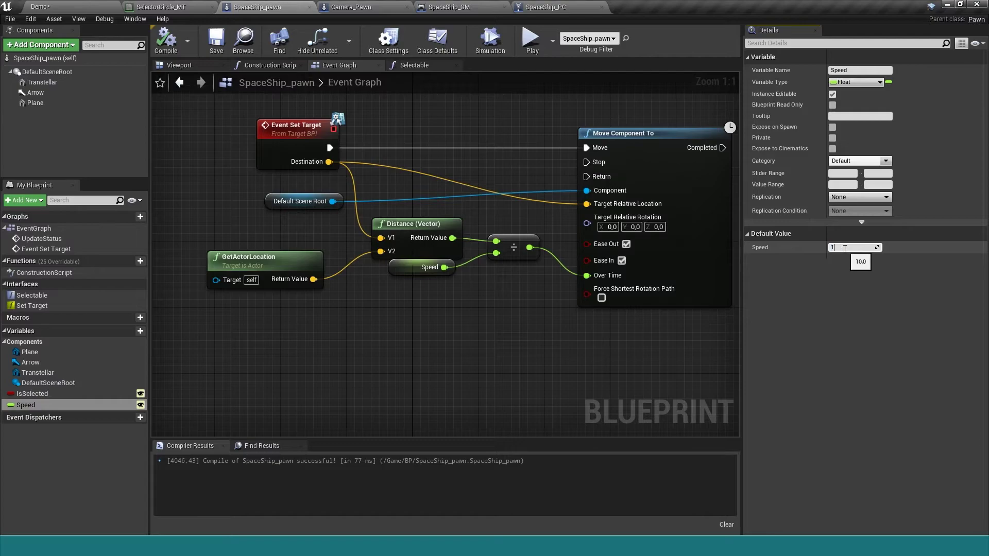
pyautogui.write('00')
pyautogui.press('Return')
pyautogui.click(165, 38)
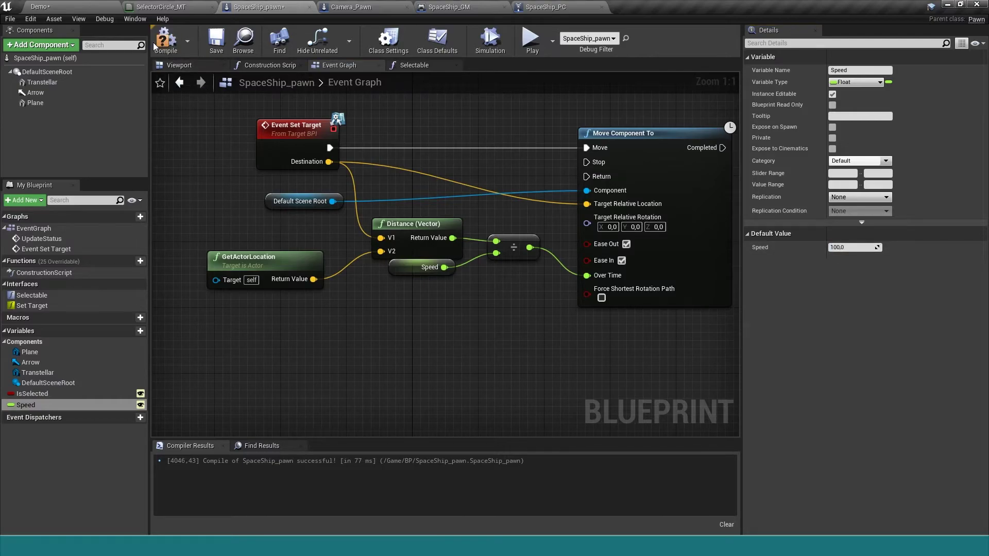
pyautogui.click(212, 49)
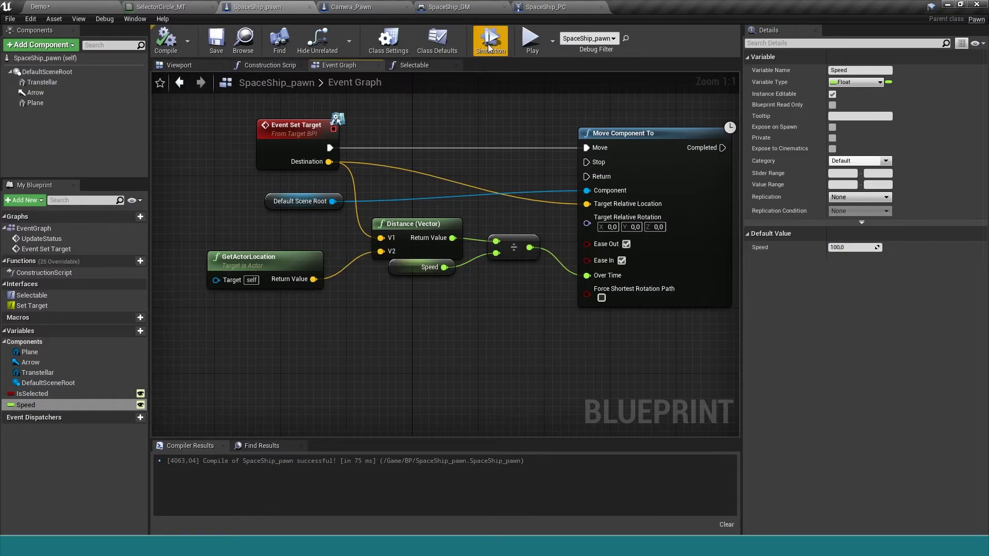
# - Play-test at Speed 100 by sending the ship to a floor spot, then stop
pyautogui.click(530, 38)
pyautogui.click(589, 225)
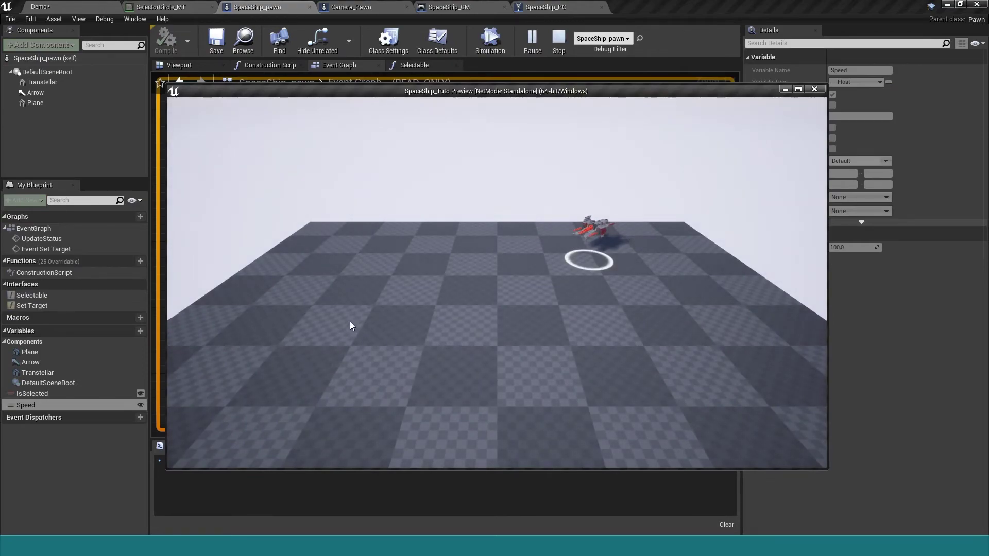
pyautogui.click(350, 322)
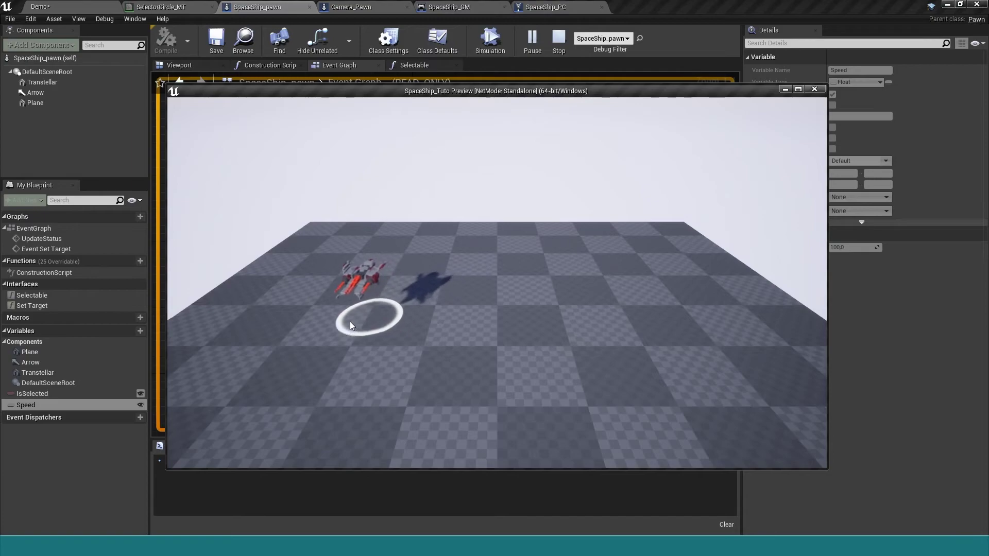
pyautogui.click(814, 89)
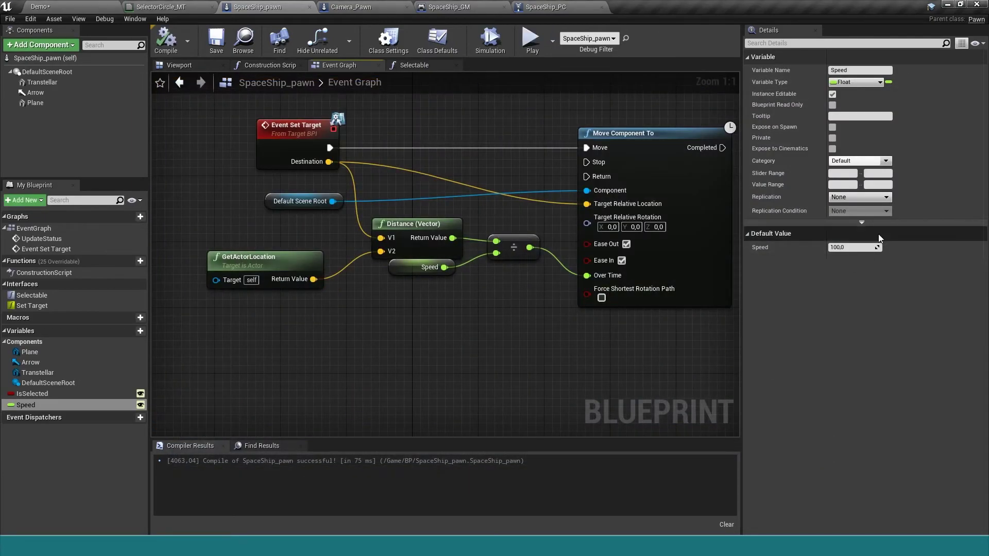
# - Change Speed's default to 400, recompile, save, and start another play test
pyautogui.click(843, 248)
pyautogui.write('40')
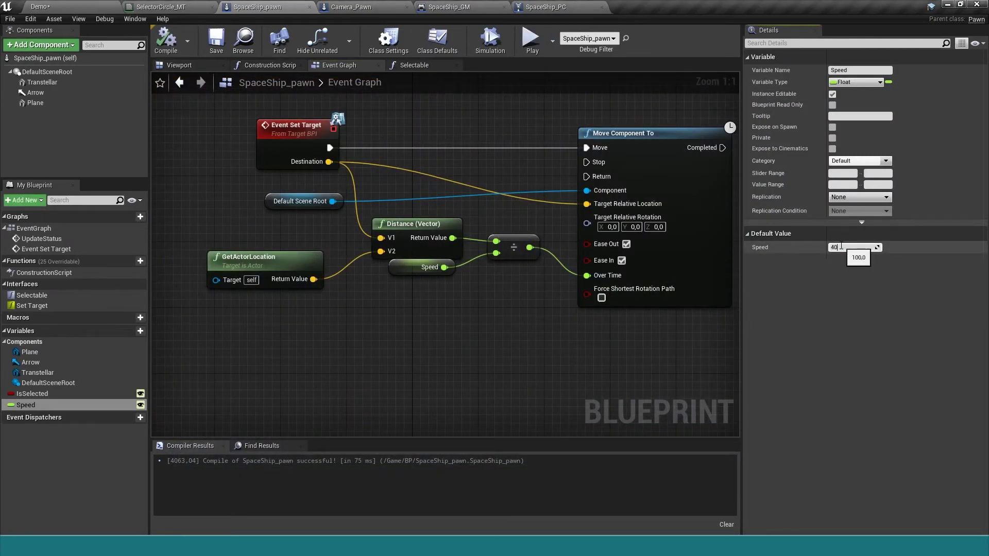
pyautogui.write('0')
pyautogui.press('Return')
pyautogui.click(165, 39)
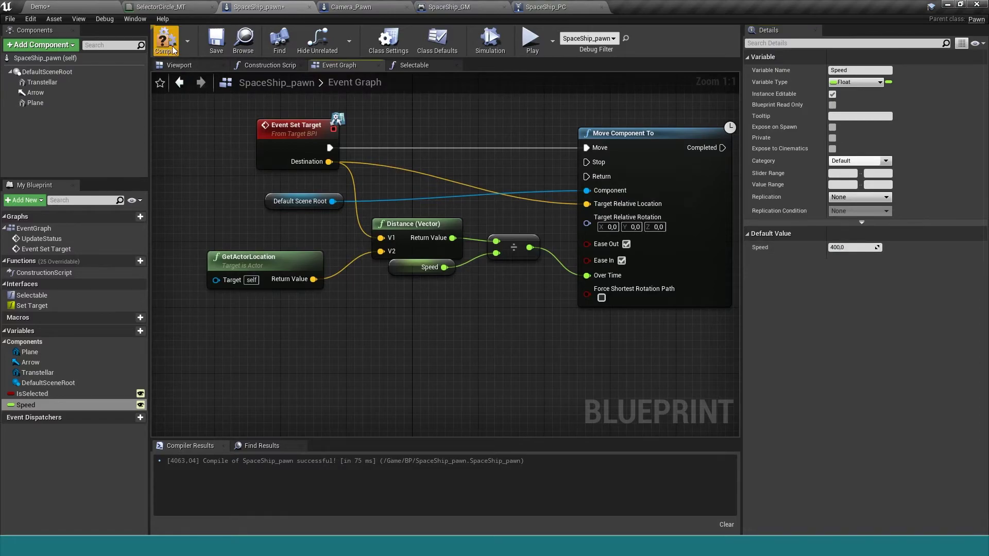
pyautogui.click(216, 46)
pyautogui.click(530, 39)
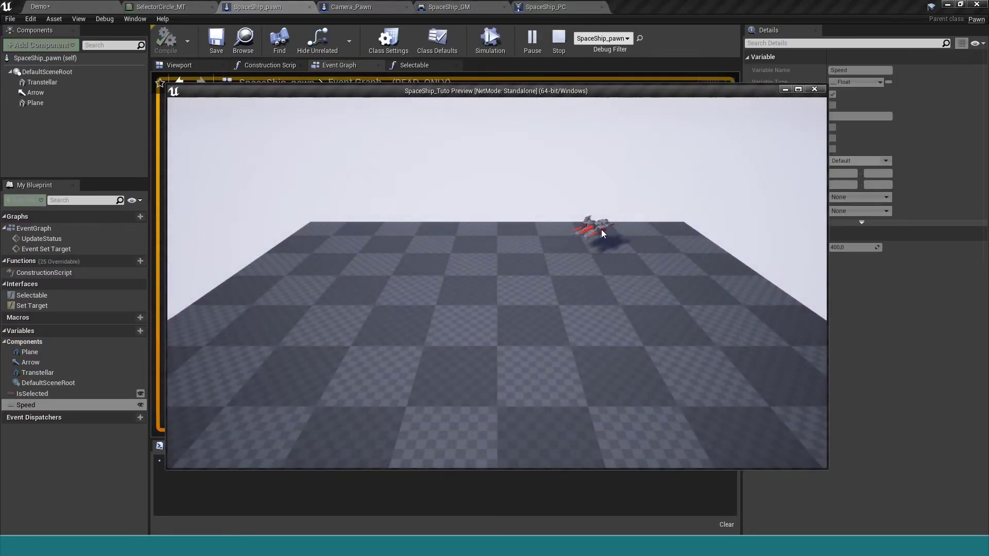
# - Send the Speed 400 ship to floor points across the left, centre, right and back
pyautogui.click(391, 323)
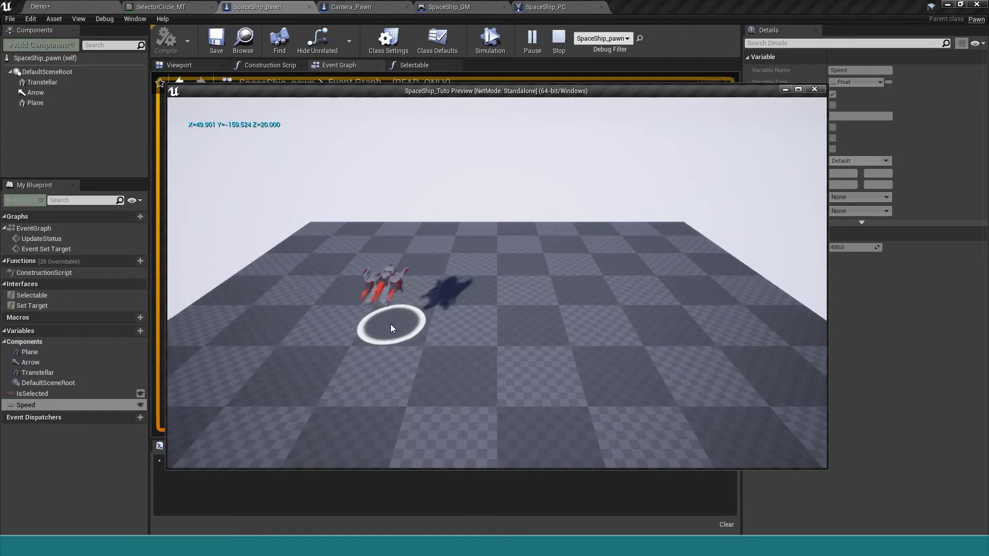
pyautogui.click(462, 326)
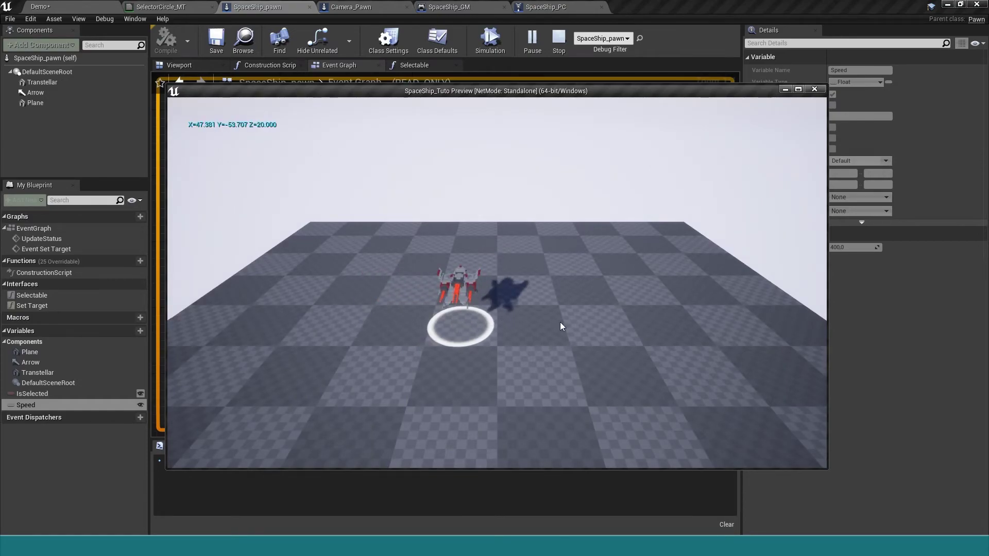
pyautogui.click(613, 322)
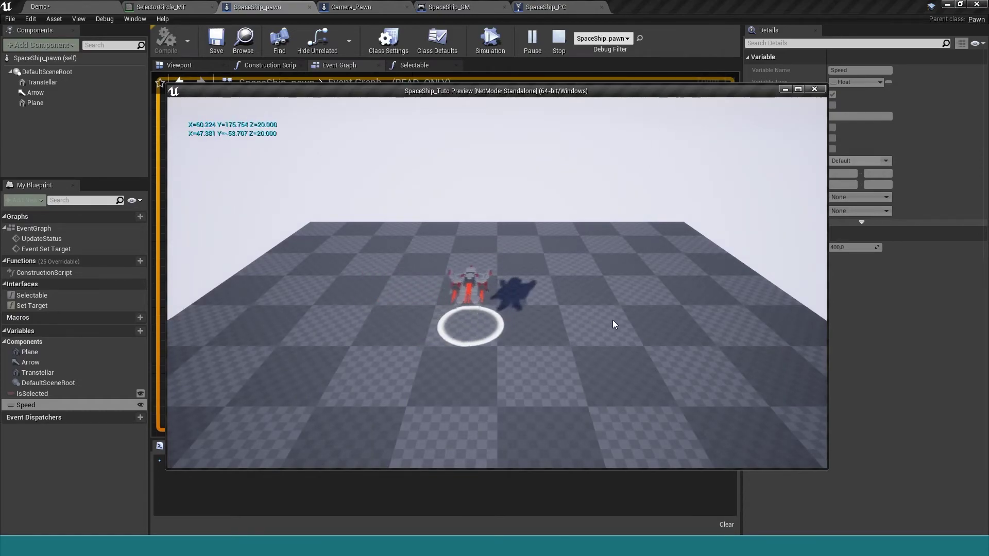
pyautogui.click(332, 263)
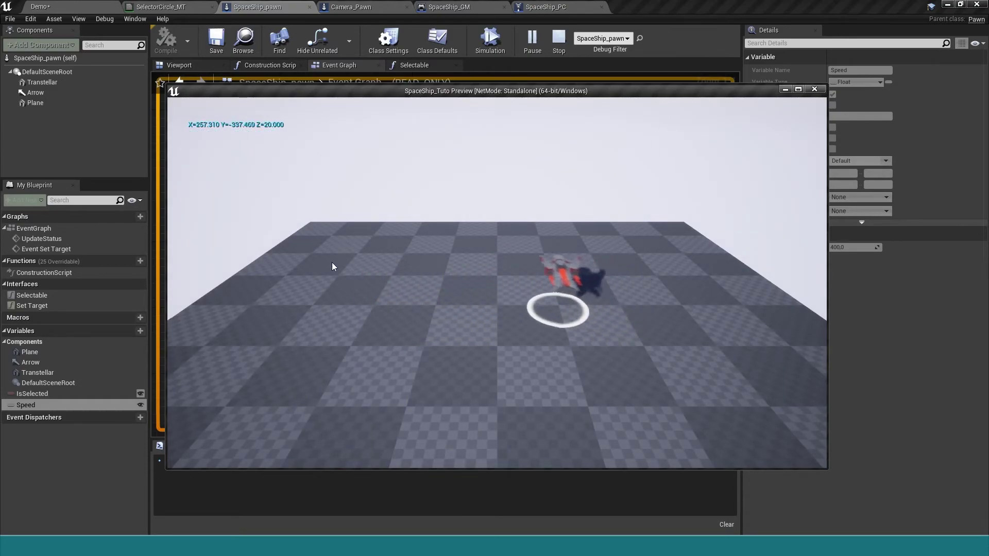
pyautogui.click(635, 265)
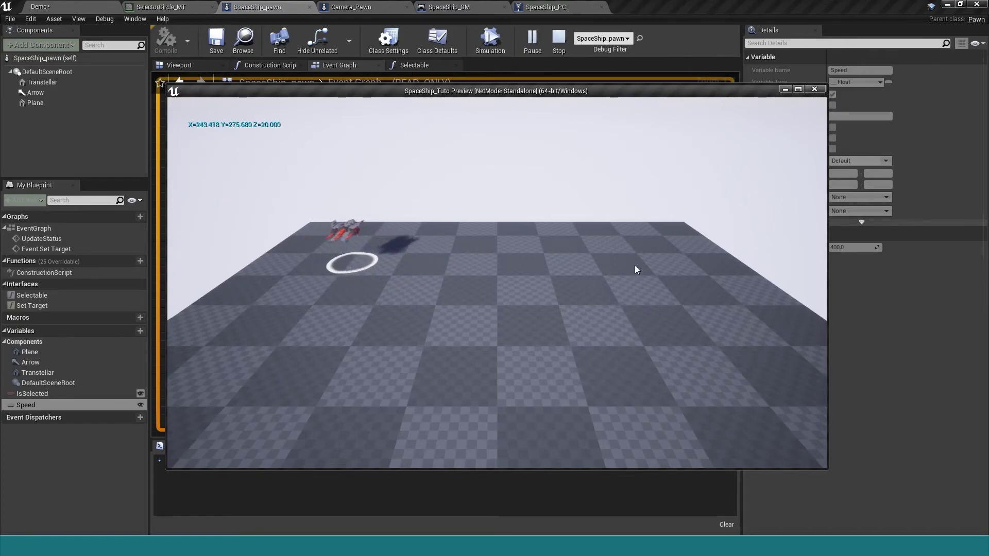
pyautogui.click(592, 329)
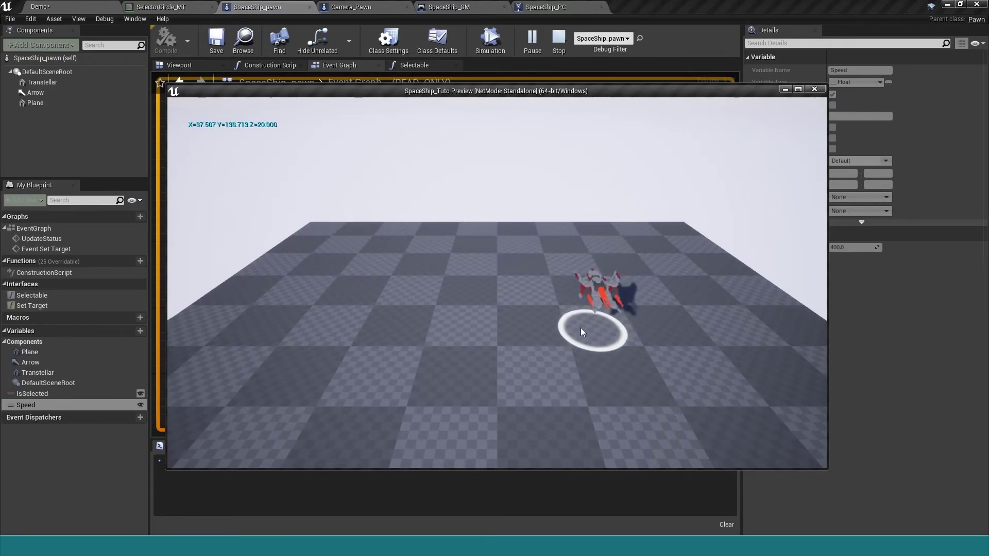
pyautogui.click(394, 327)
pyautogui.click(533, 264)
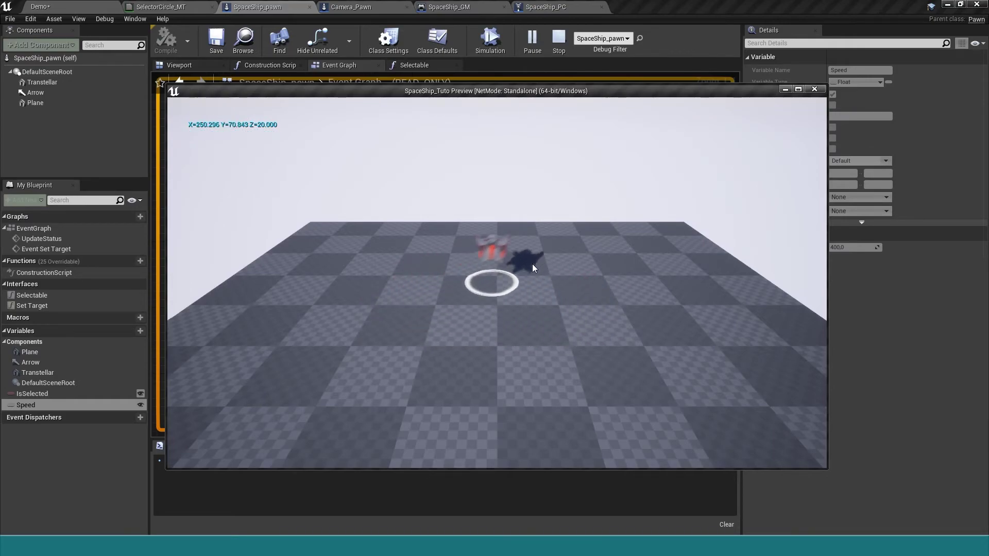
pyautogui.click(692, 327)
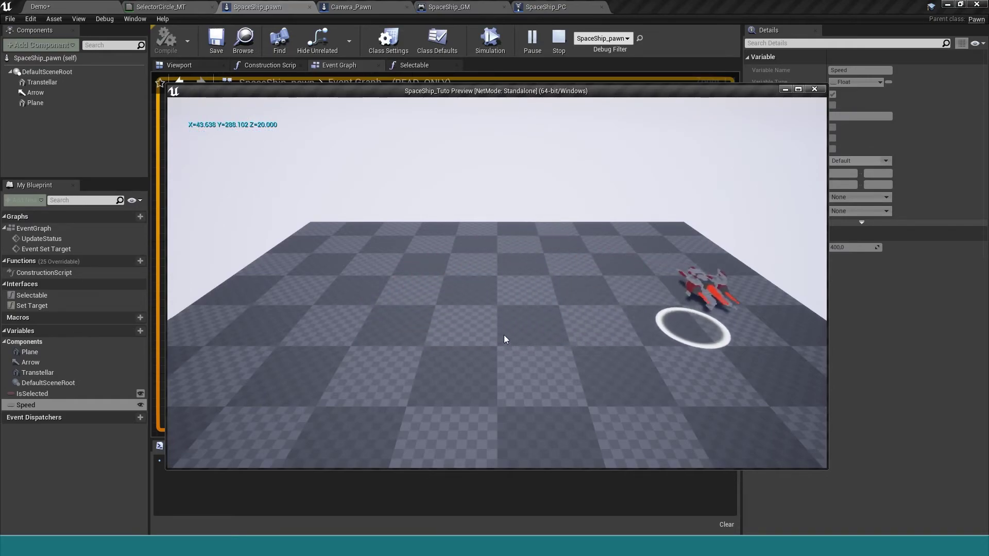
pyautogui.click(524, 325)
pyautogui.click(406, 328)
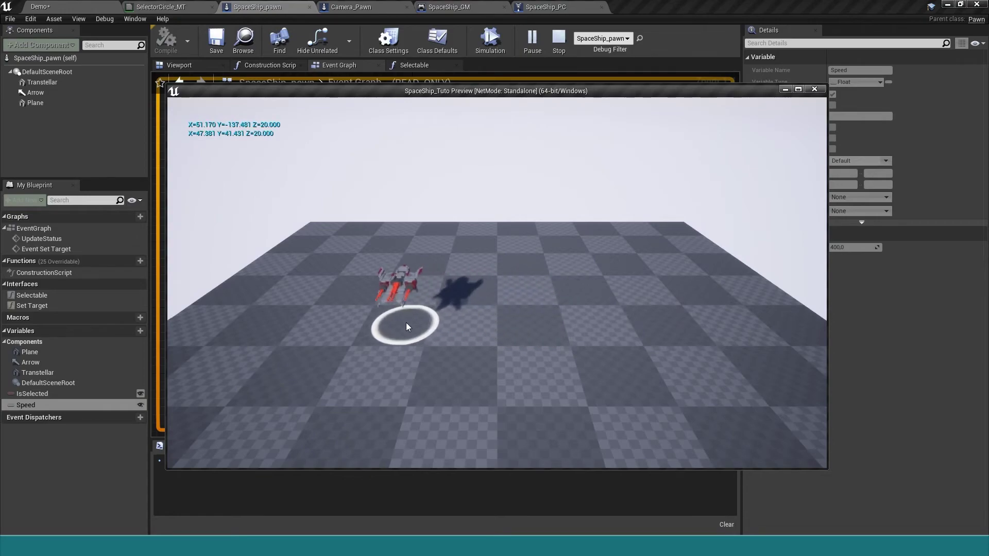
# - Redirect the ship mid-flight to more floor spots, then stop the play session
pyautogui.click(358, 290)
pyautogui.click(425, 268)
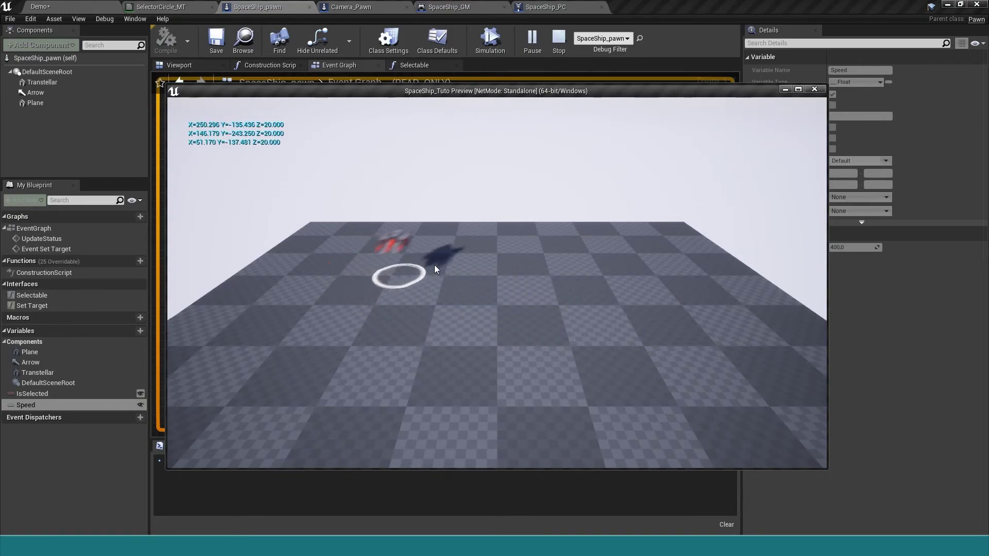
pyautogui.click(452, 288)
pyautogui.click(531, 317)
pyautogui.click(791, 358)
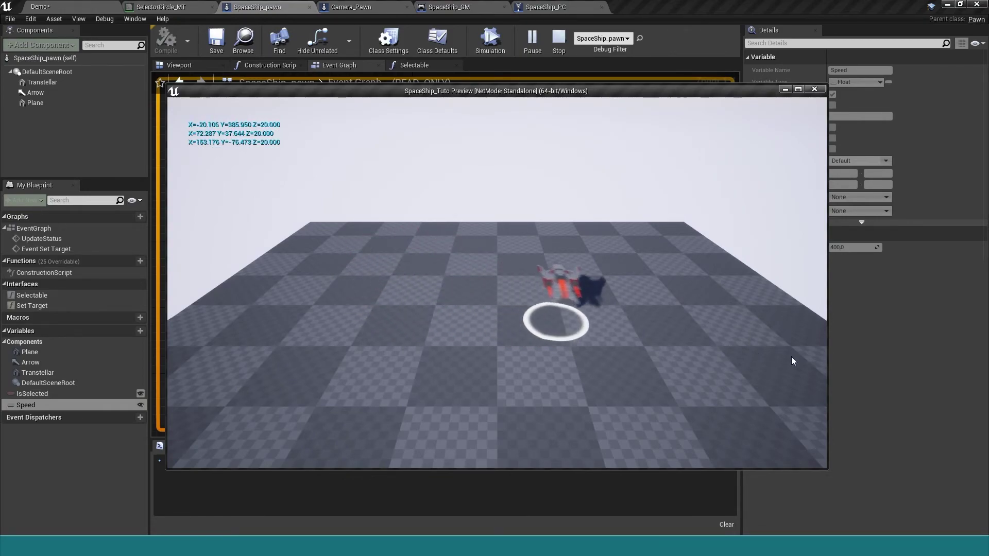
pyautogui.click(228, 375)
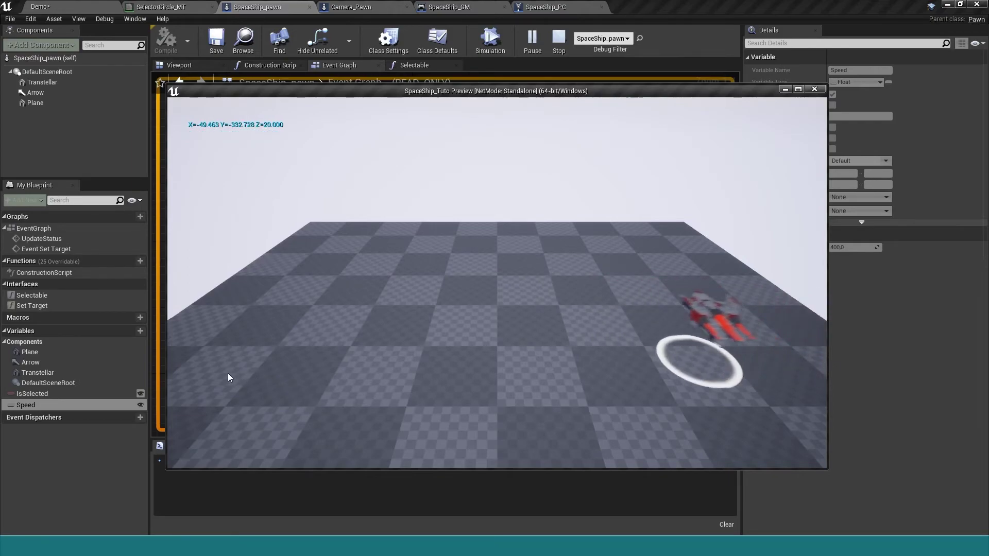
pyautogui.click(687, 277)
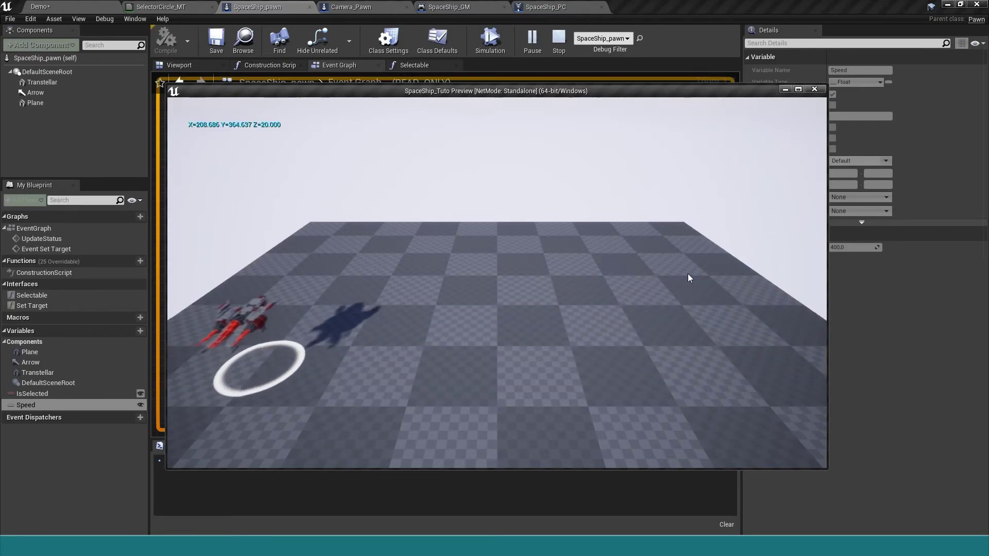
pyautogui.click(571, 266)
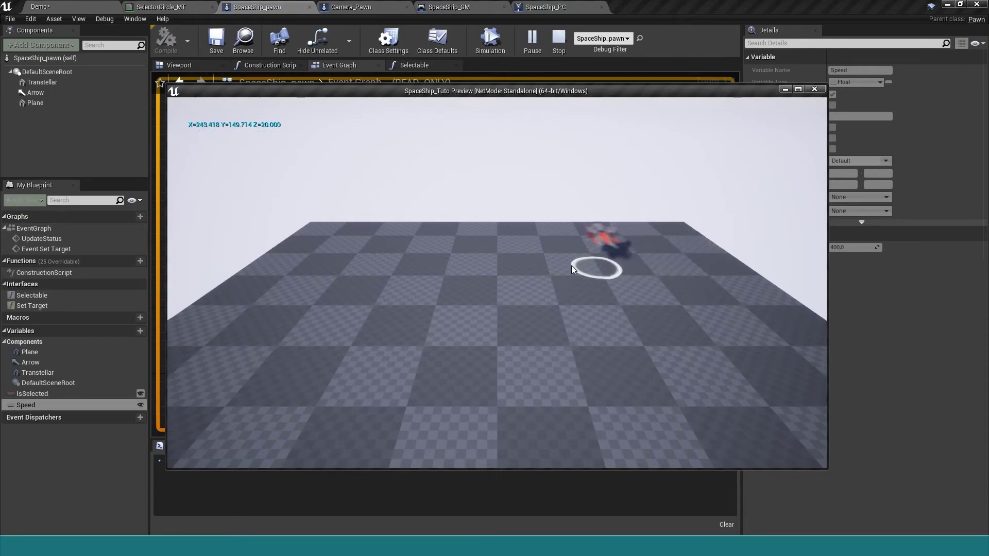
pyautogui.click(399, 262)
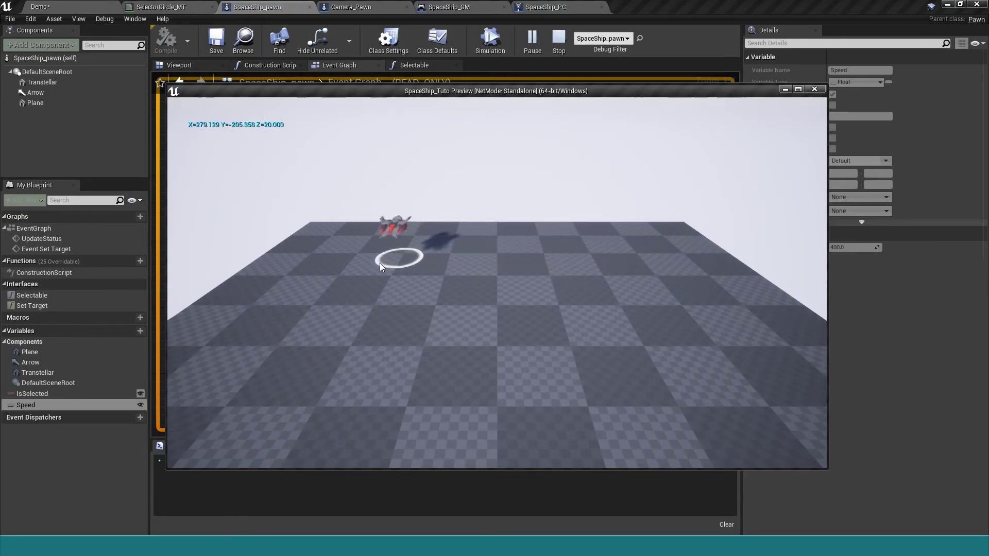
pyautogui.click(323, 343)
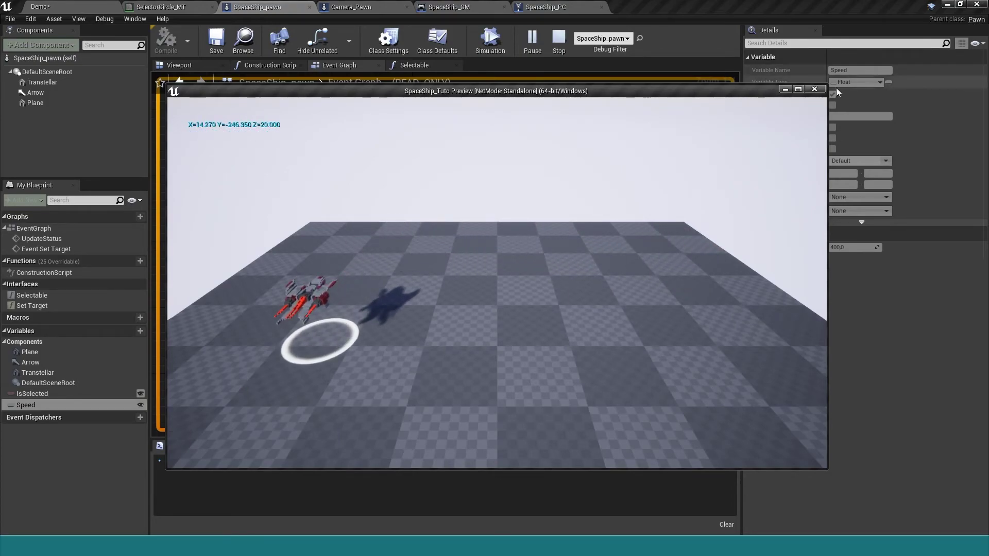
pyautogui.click(822, 91)
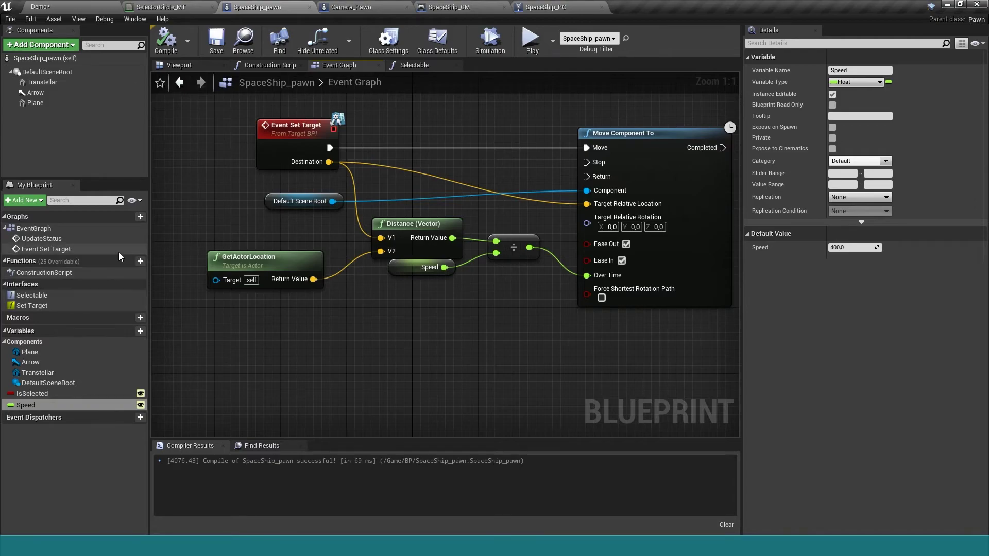
# - Pan the Event Graph and shift the Move Component To node slightly right
pyautogui.moveTo(120, 262)
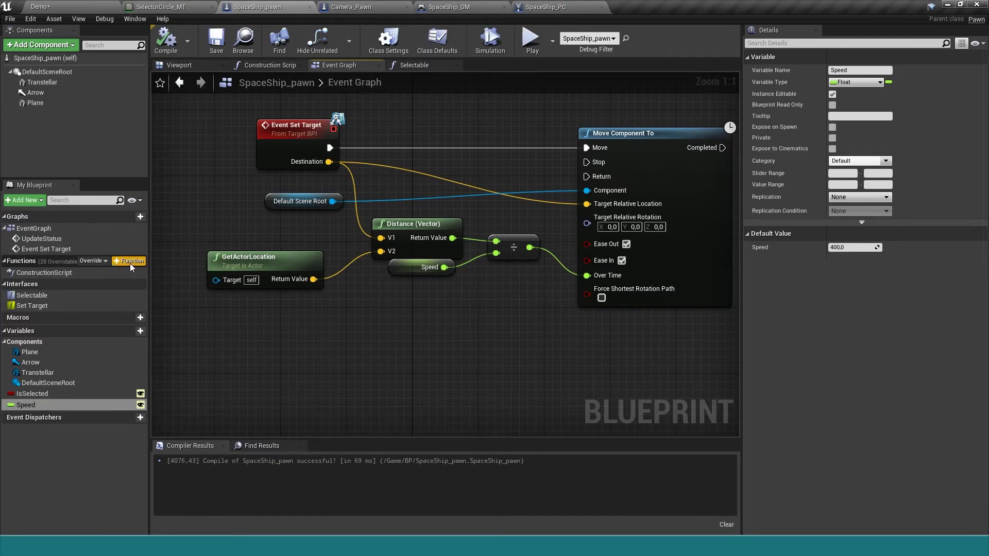
pyautogui.moveTo(372, 344)
pyautogui.mouseDown(button='right')
pyautogui.moveTo(290, 353)
pyautogui.moveTo(317, 345)
pyautogui.mouseUp(button='right')
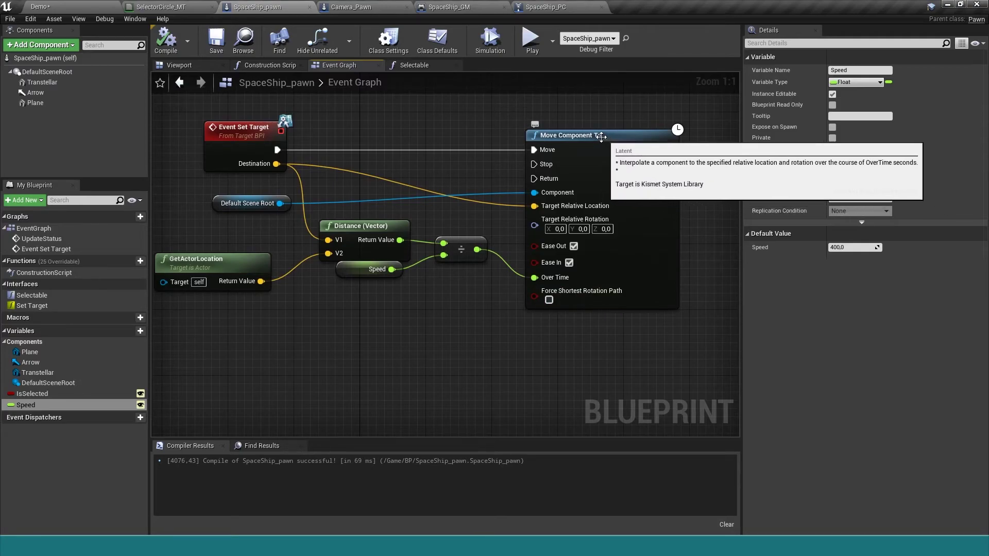
pyautogui.moveTo(582, 135); pyautogui.dragTo(607, 135)
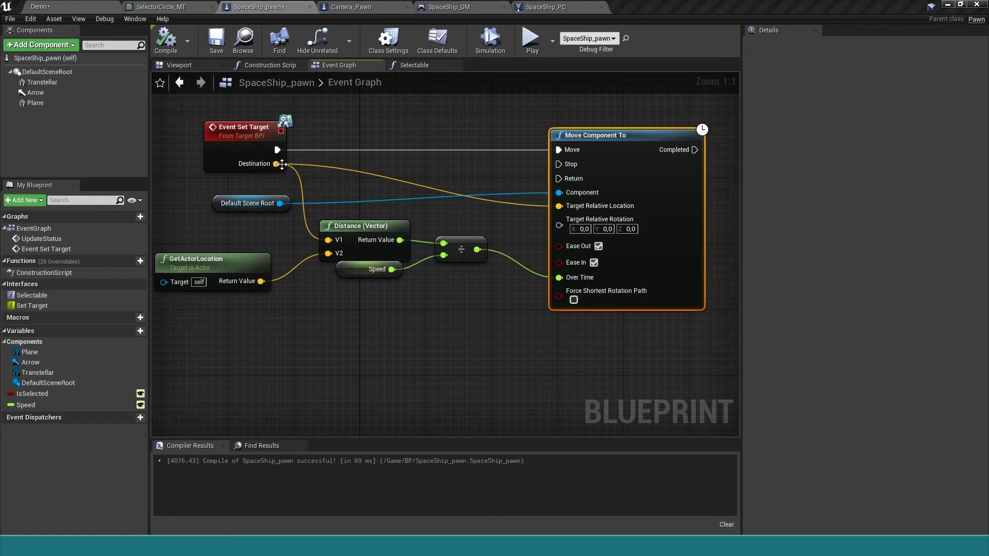
# - Add a vector subtract node computing Destination minus GetActorLocation
pyautogui.moveTo(283, 164); pyautogui.dragTo(339, 315)
pyautogui.write('-')
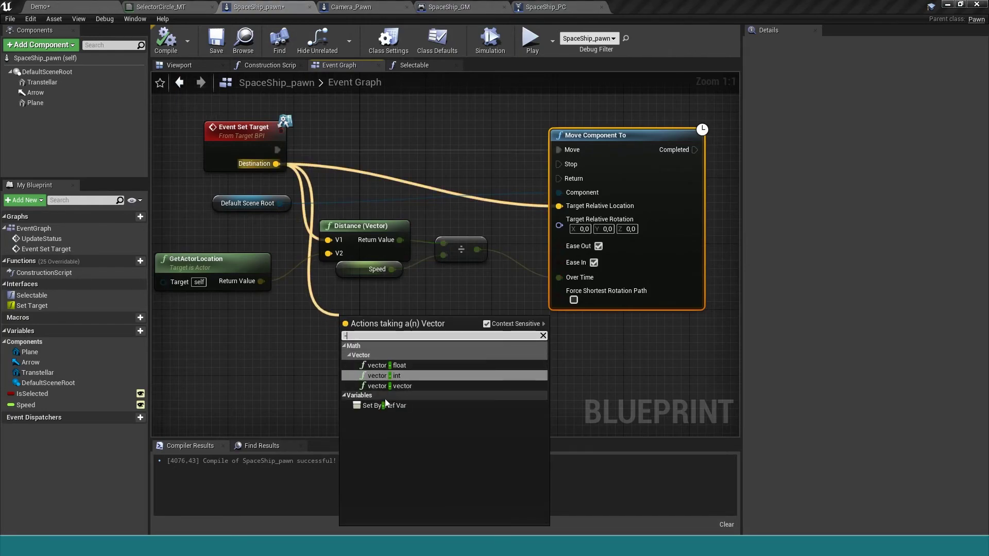
pyautogui.click(398, 387)
pyautogui.moveTo(261, 280)
pyautogui.mouseDown()
pyautogui.moveTo(345, 337)
pyautogui.moveTo(346, 312)
pyautogui.mouseUp()
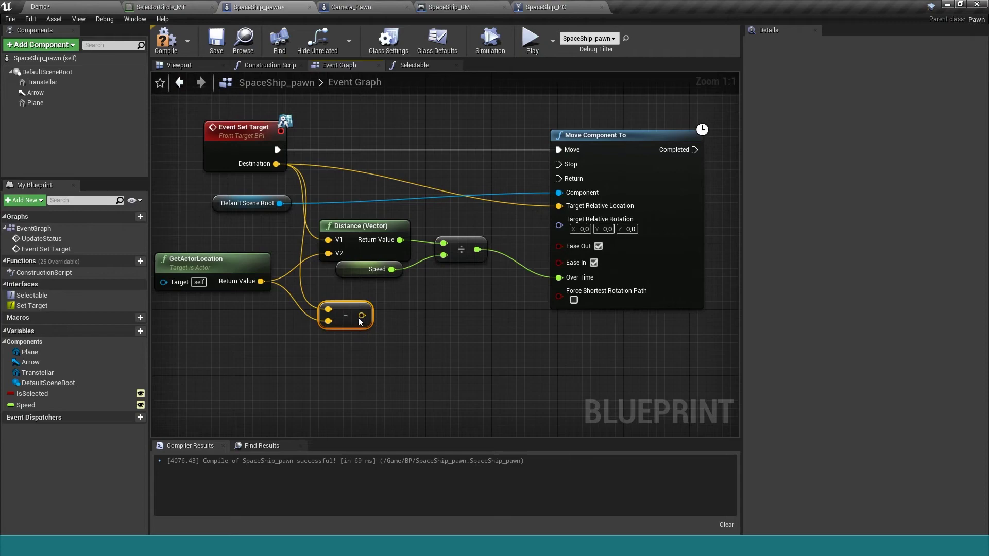
# - Convert the difference with Make Rot from X into Target Relative Rotation, then compile
pyautogui.moveTo(362, 315); pyautogui.dragTo(407, 313)
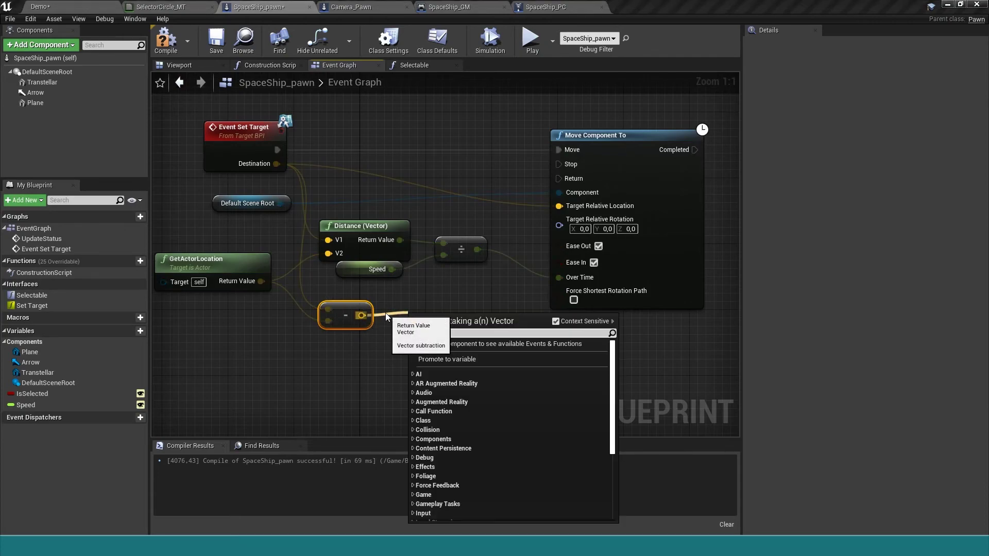
pyautogui.write('make')
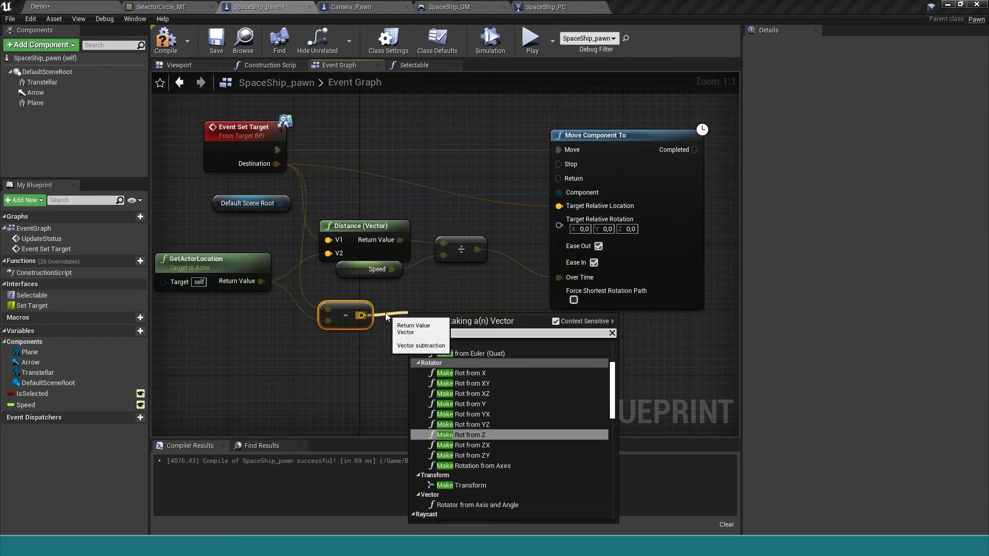
pyautogui.click(512, 369)
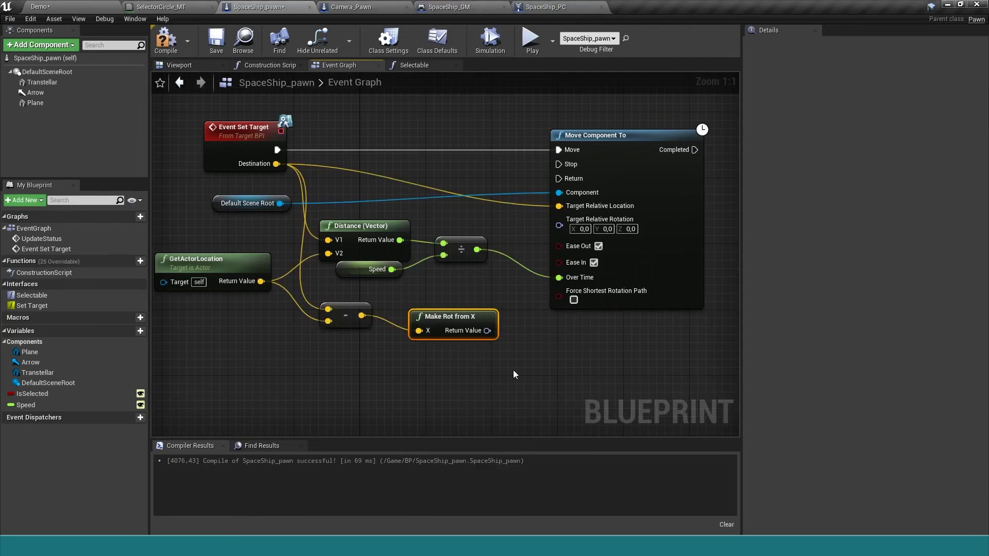
pyautogui.moveTo(493, 331); pyautogui.dragTo(468, 323)
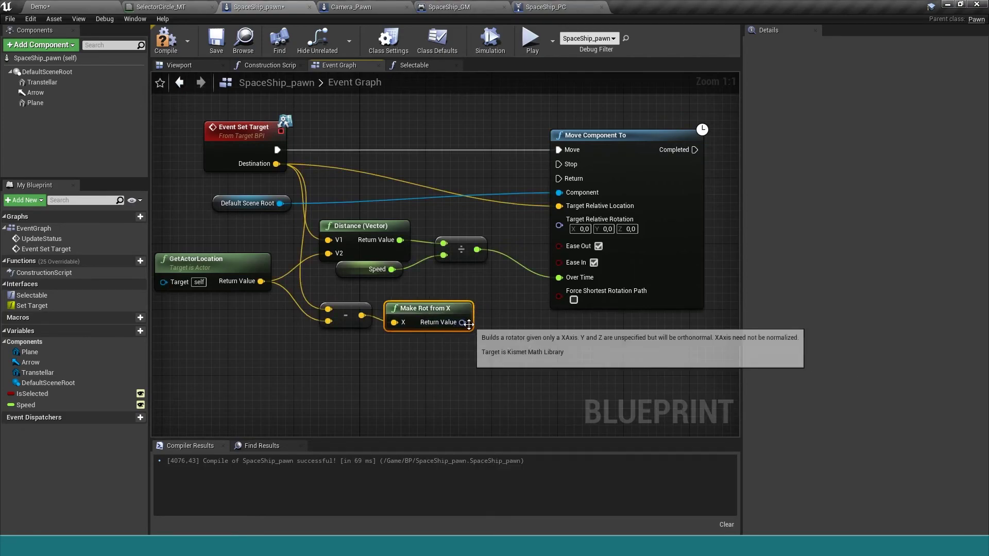
pyautogui.click(190, 66)
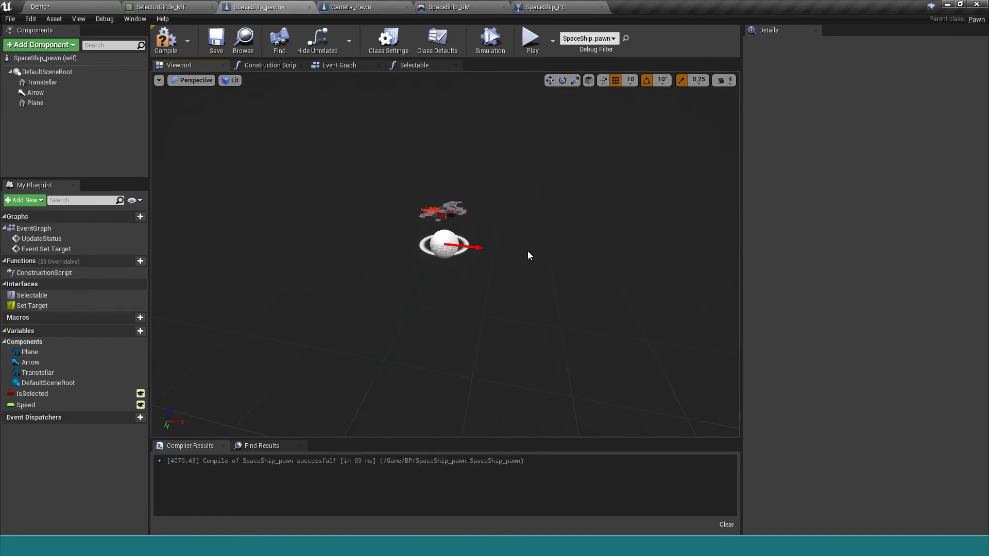
pyautogui.click(341, 66)
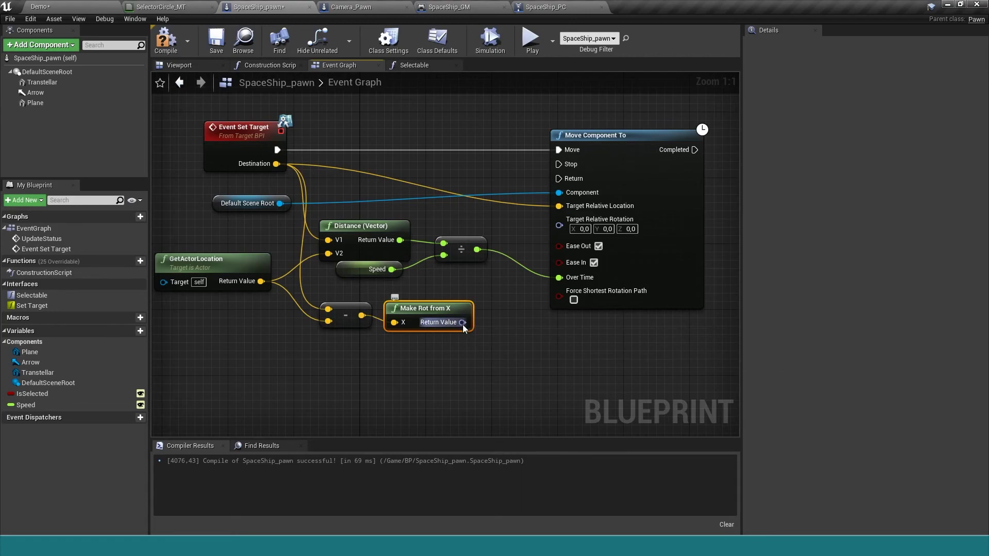
pyautogui.moveTo(462, 323); pyautogui.dragTo(576, 230)
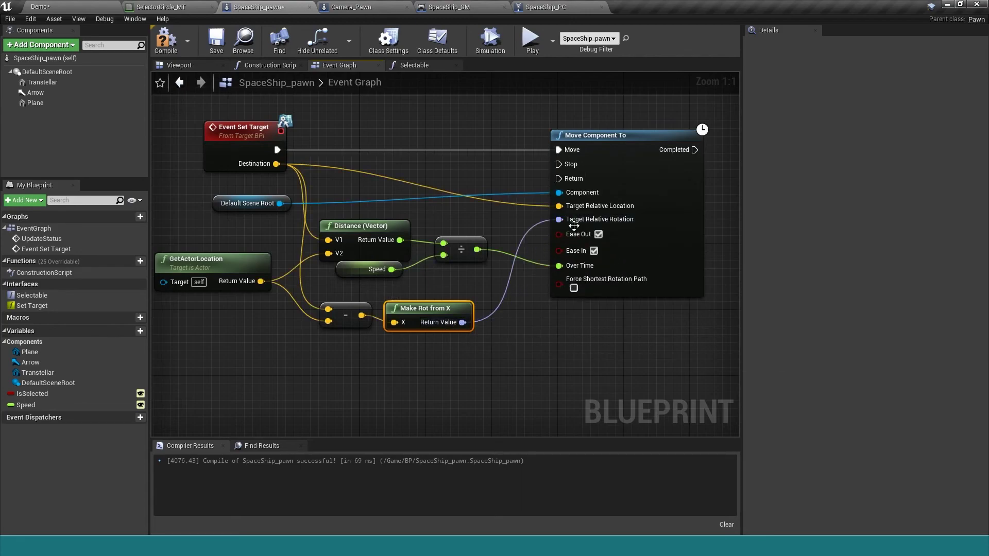
pyautogui.click(170, 43)
# - Save the blueprint, start play, select the spaceship and send it to floor points
pyautogui.click(212, 45)
pyautogui.click(531, 39)
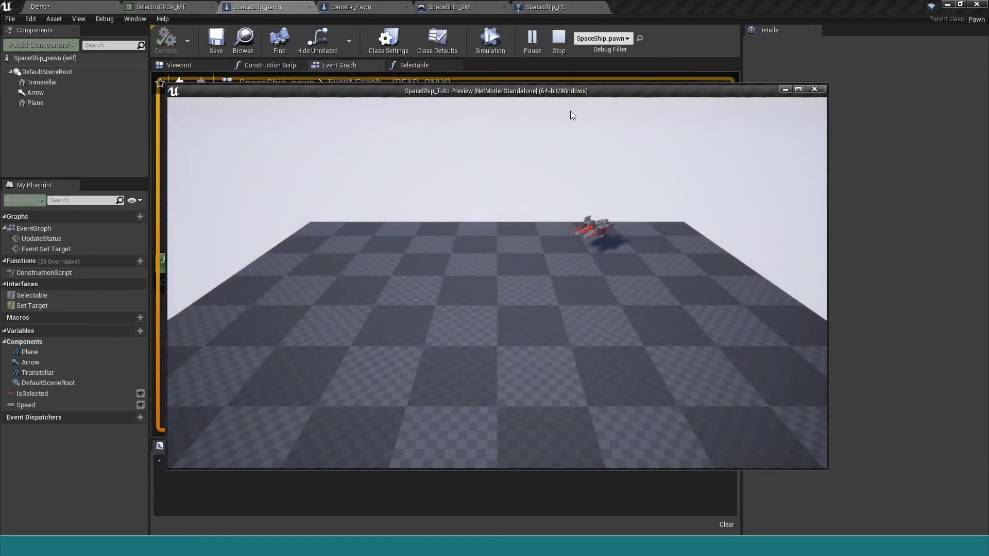
pyautogui.click(595, 225)
pyautogui.click(397, 325)
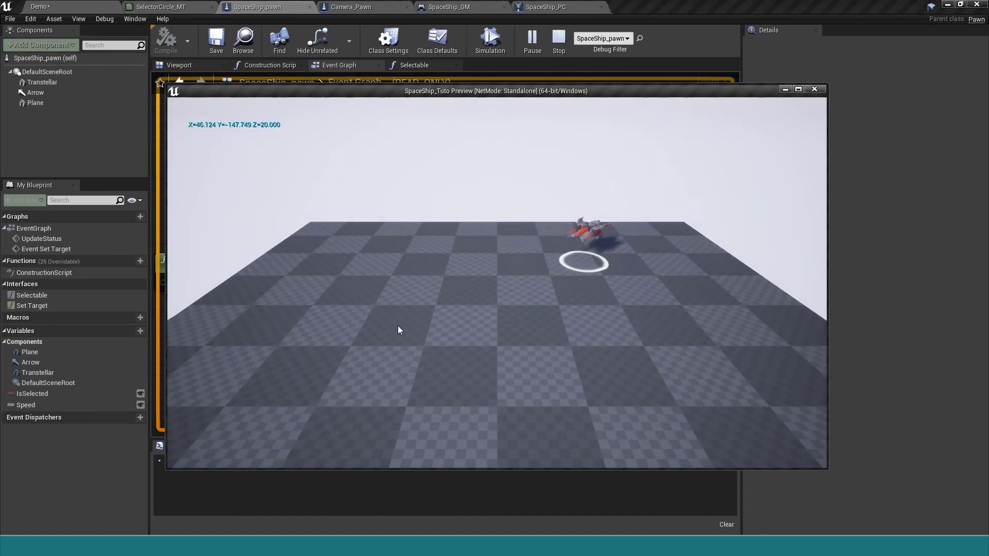
pyautogui.click(381, 292)
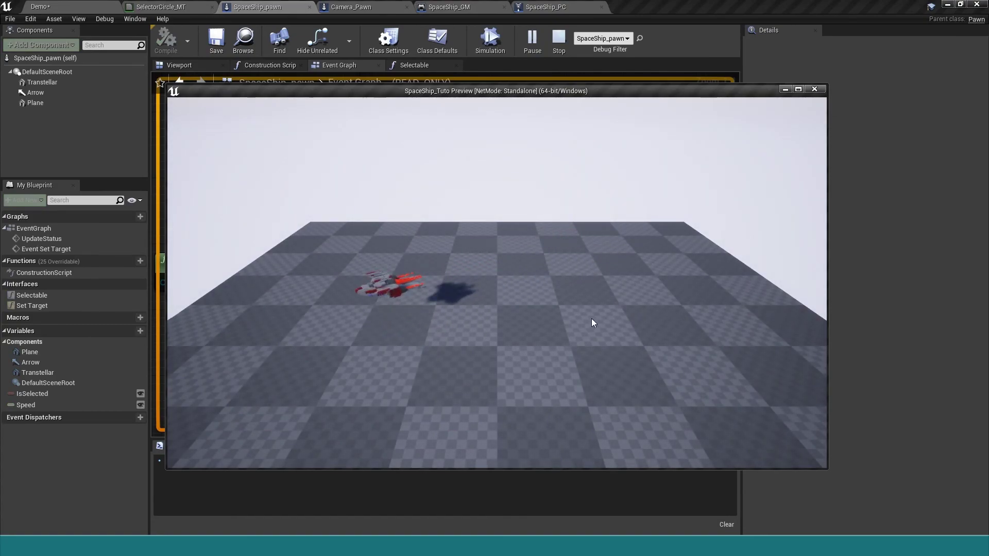
pyautogui.click(406, 280)
pyautogui.click(584, 289)
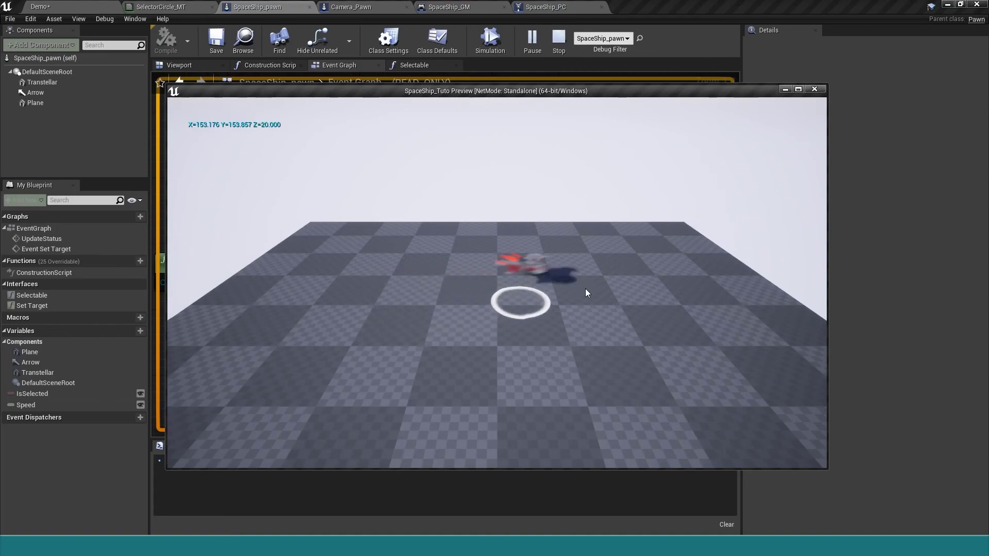
# - Fly the ship to far, near and left floor points, watching it turn toward each
pyautogui.click(366, 267)
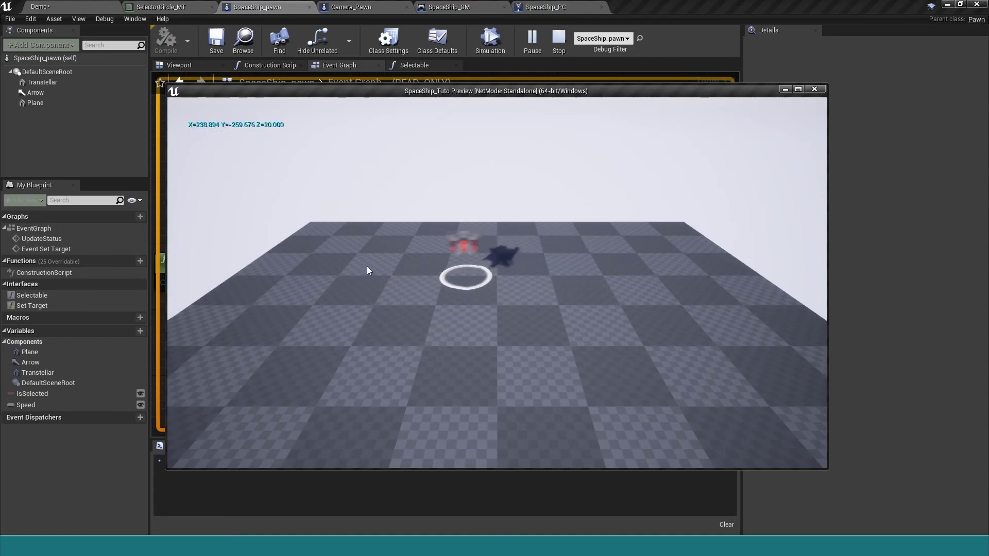
pyautogui.click(641, 266)
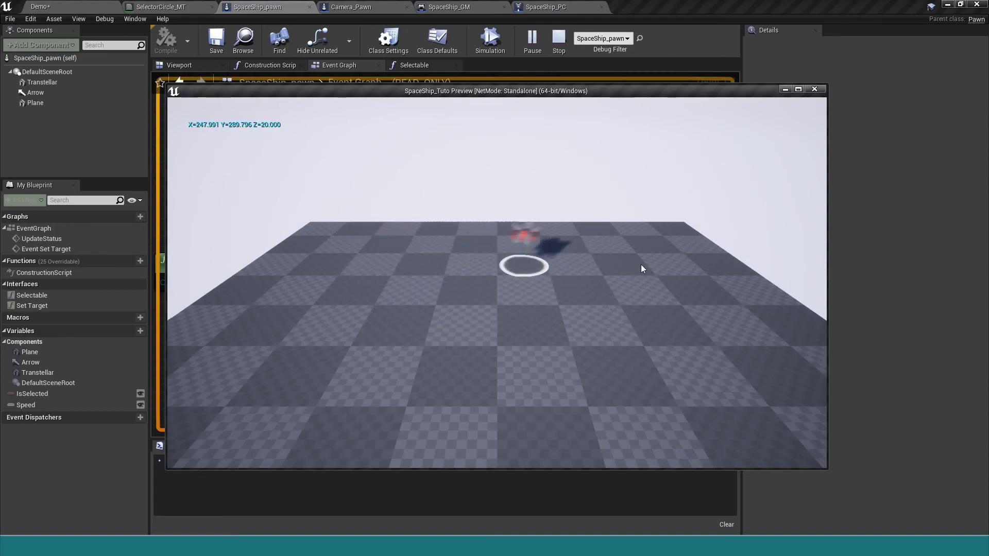
pyautogui.click(457, 335)
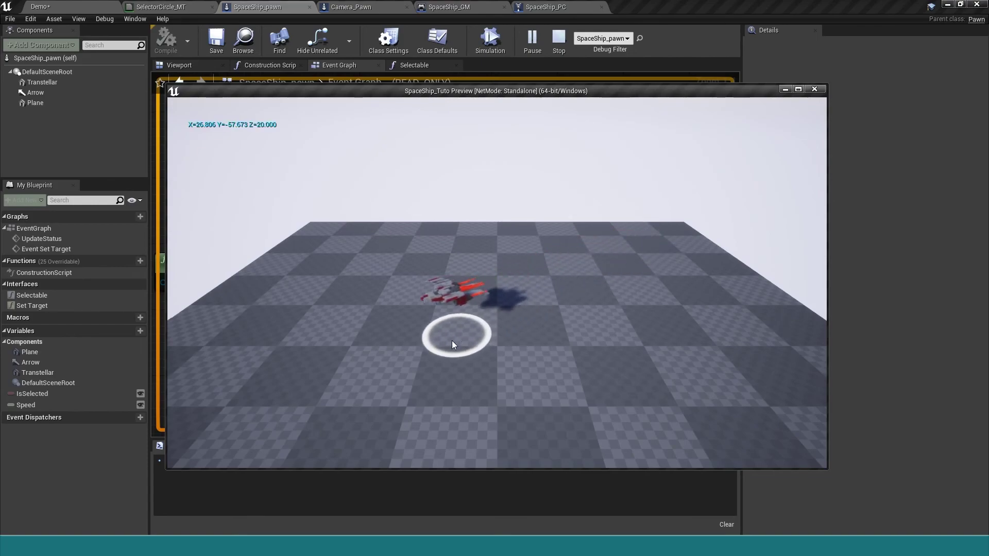
pyautogui.click(277, 321)
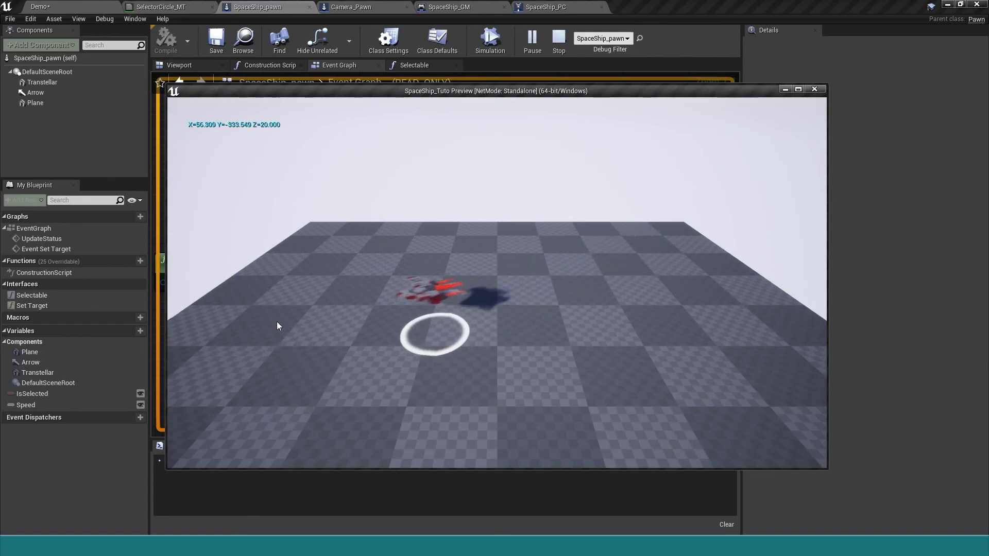
pyautogui.click(530, 265)
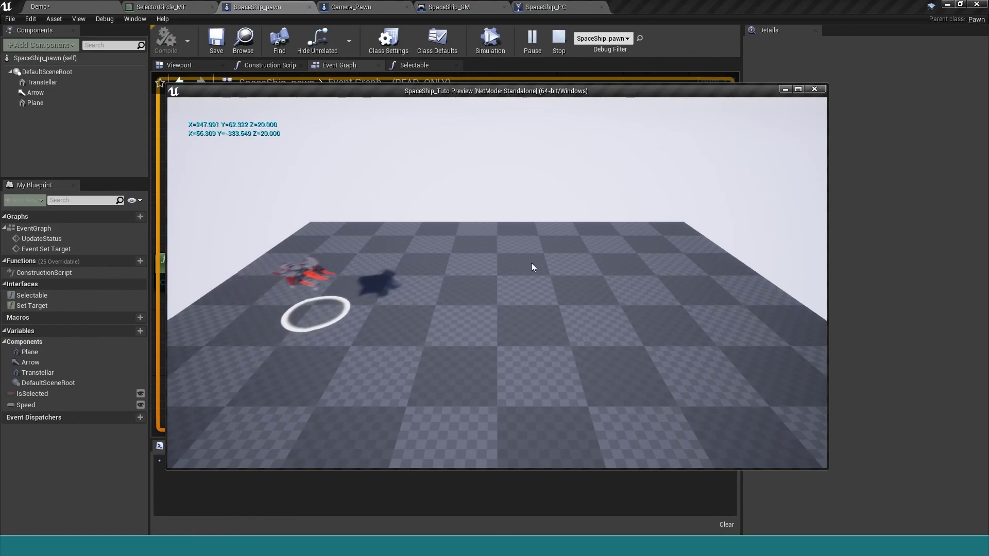
pyautogui.click(669, 331)
pyautogui.click(408, 317)
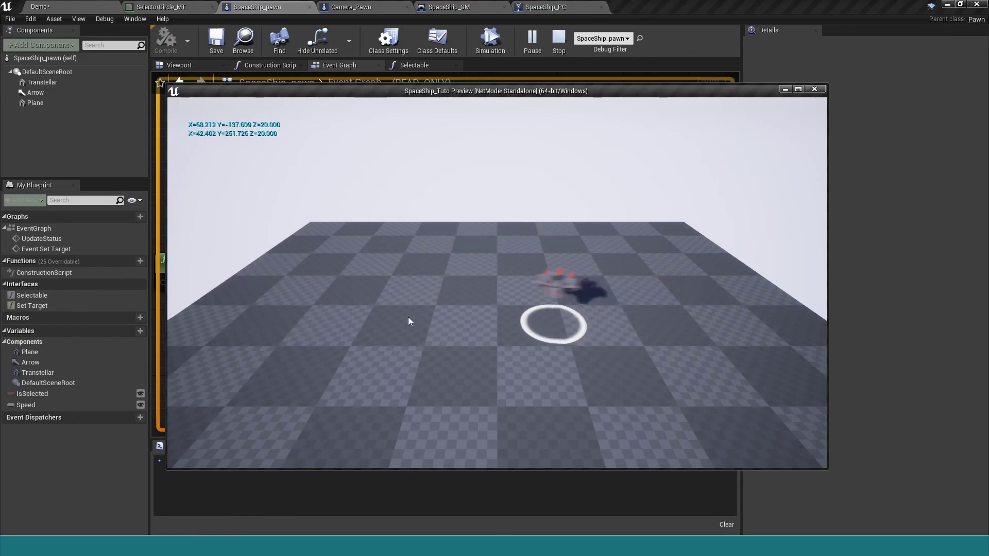
pyautogui.click(328, 265)
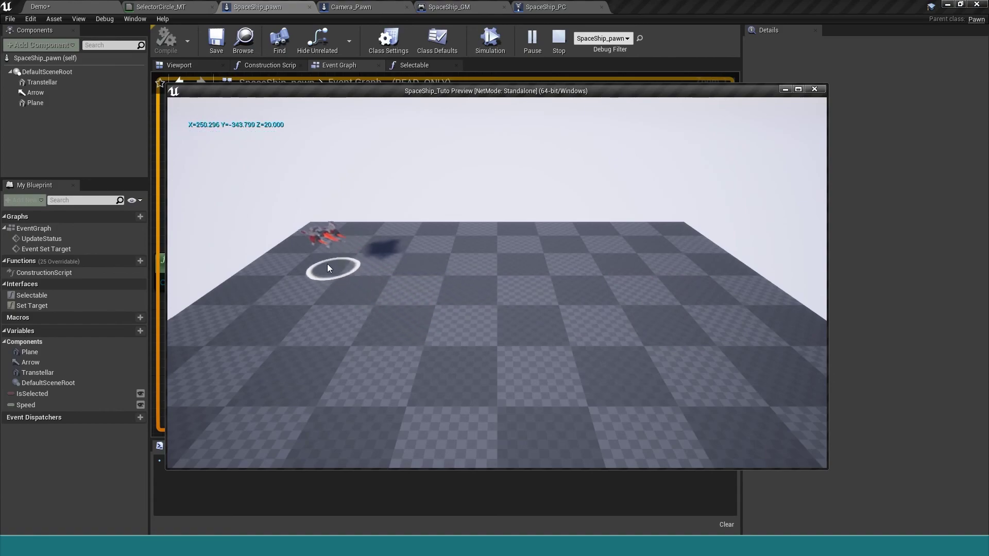
pyautogui.click(428, 260)
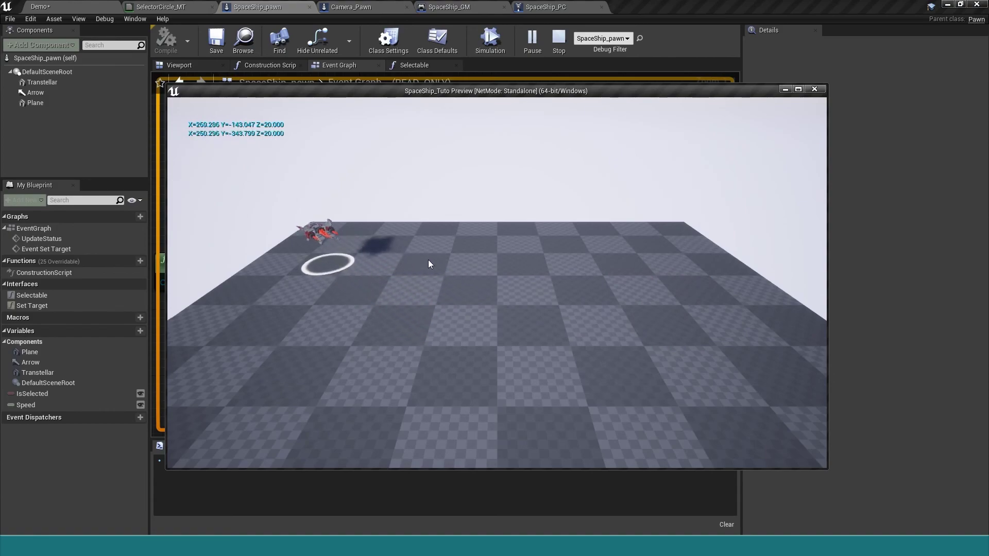
pyautogui.click(515, 262)
pyautogui.click(525, 286)
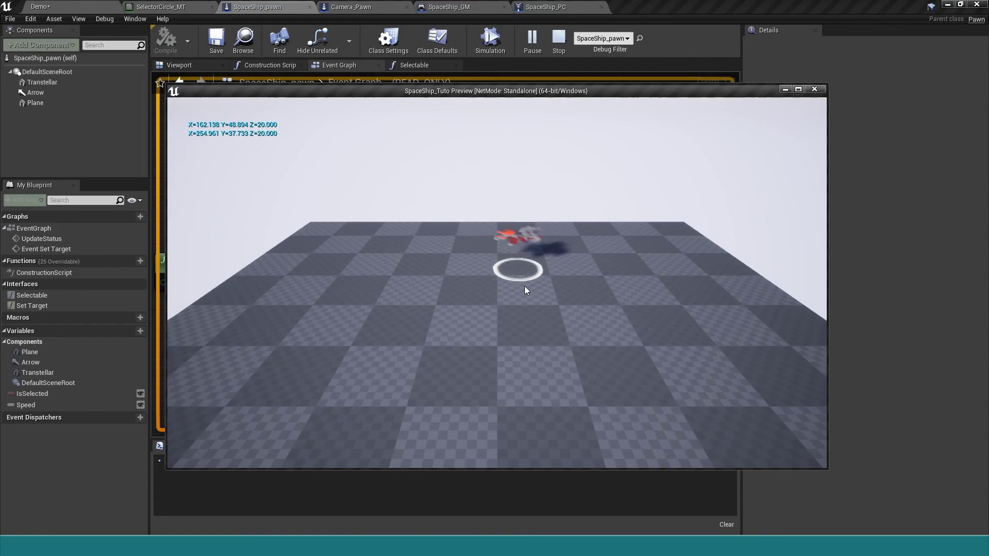
# - Rapidly retarget the ship across nearby and right-side floor points to a final spot
pyautogui.click(530, 324)
pyautogui.click(458, 320)
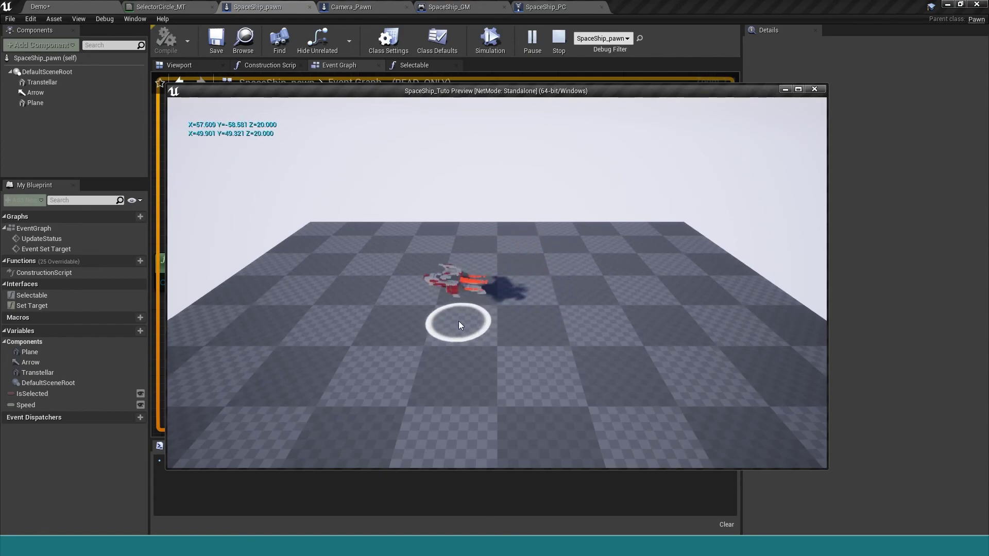
pyautogui.click(404, 319)
pyautogui.click(434, 282)
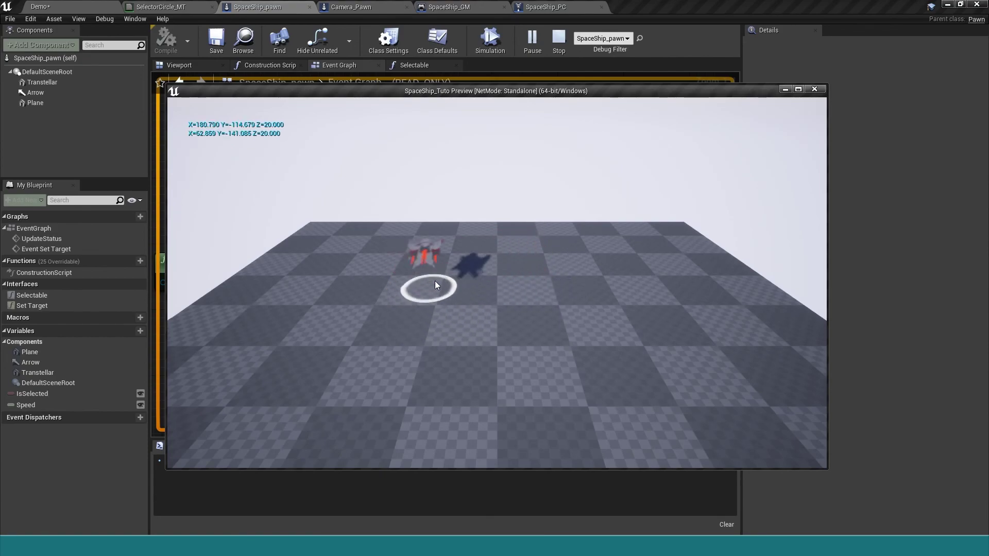
pyautogui.click(358, 285)
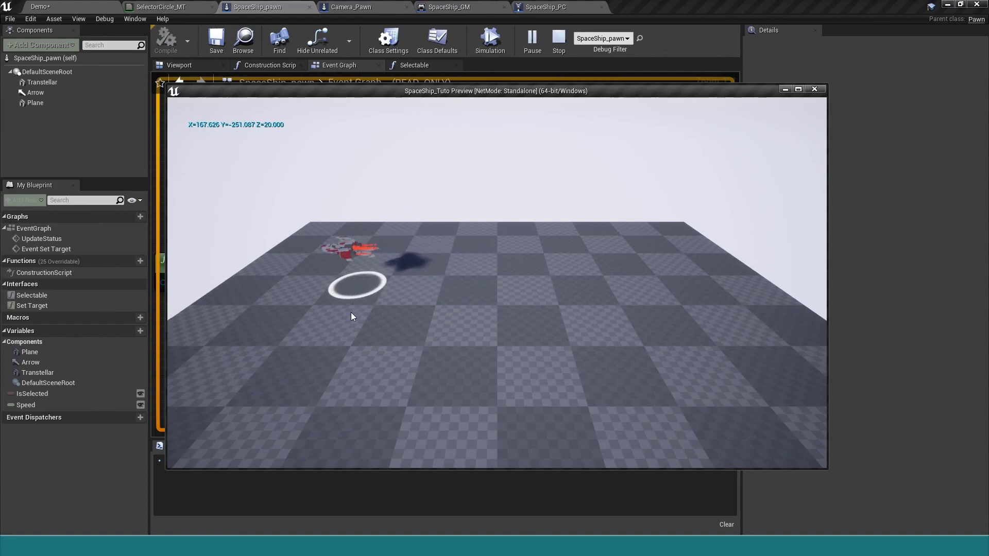
pyautogui.click(326, 324)
pyautogui.click(392, 318)
pyautogui.click(456, 318)
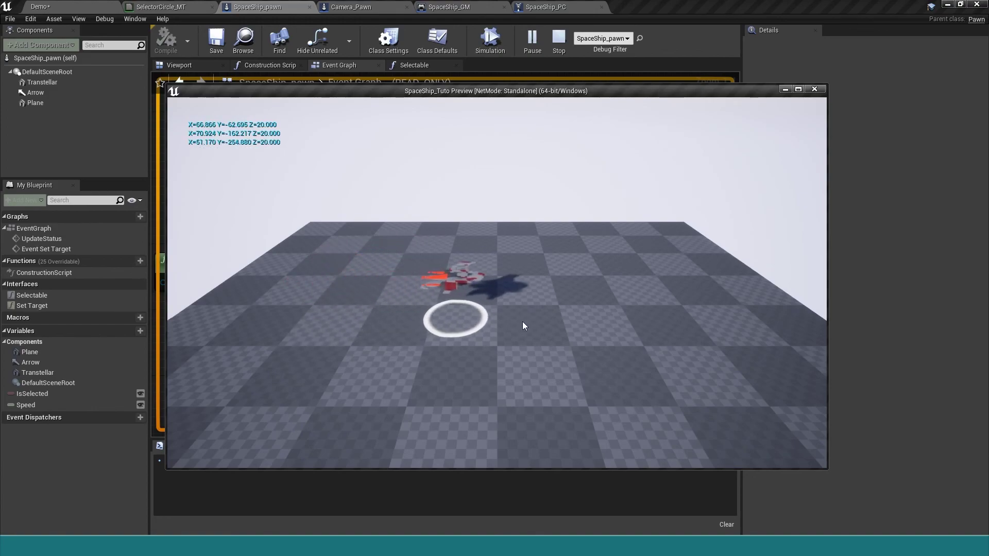
pyautogui.click(533, 319)
pyautogui.click(617, 320)
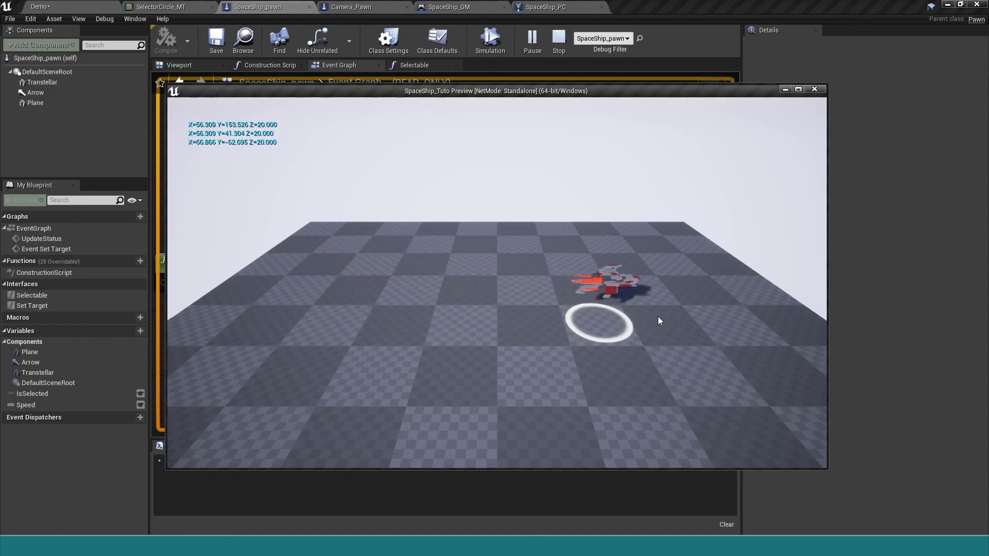
pyautogui.click(608, 368)
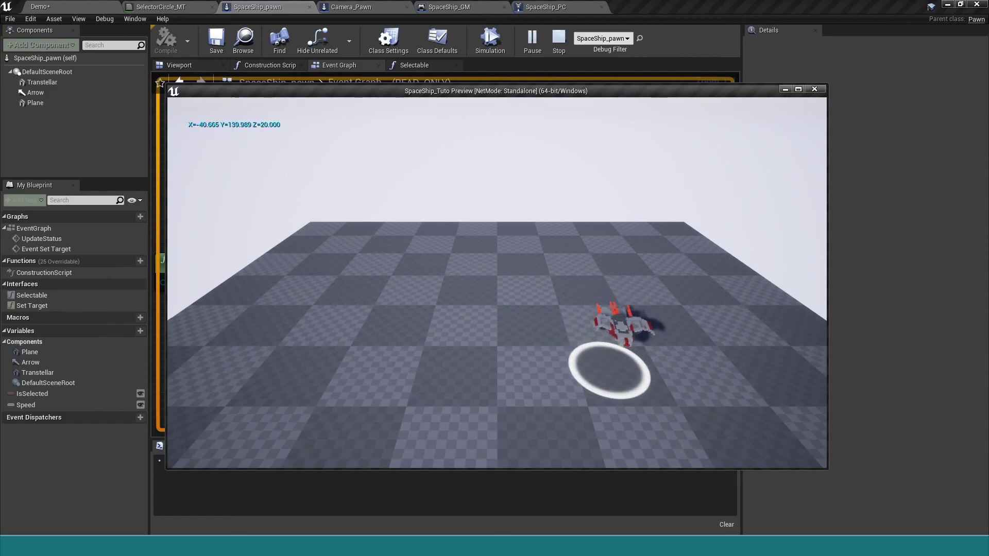